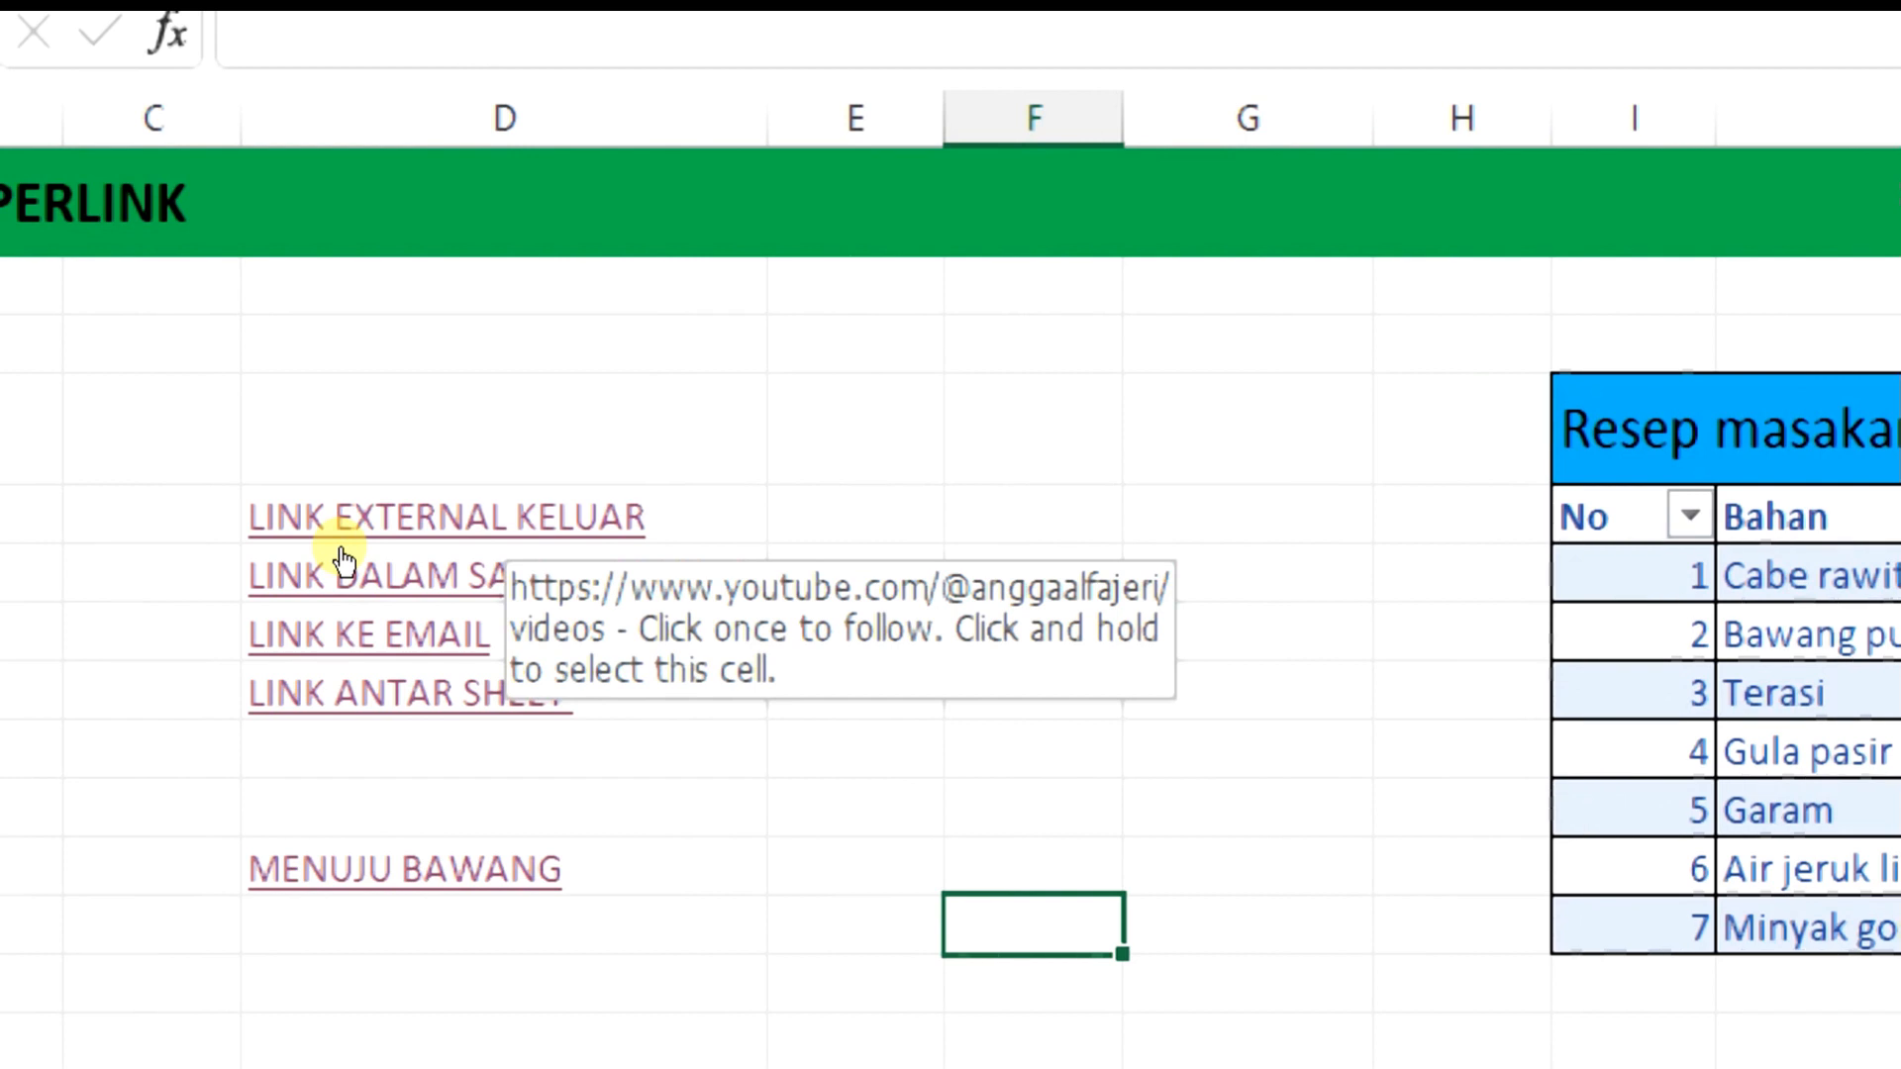
Follow the LINK EXTERNAL KELUAR, LINK DALAM SATU HALAMAN and MENUJU BAWANG hyperlinks to see where they lead
{"action": "left_click", "coordinate": [341, 553]}
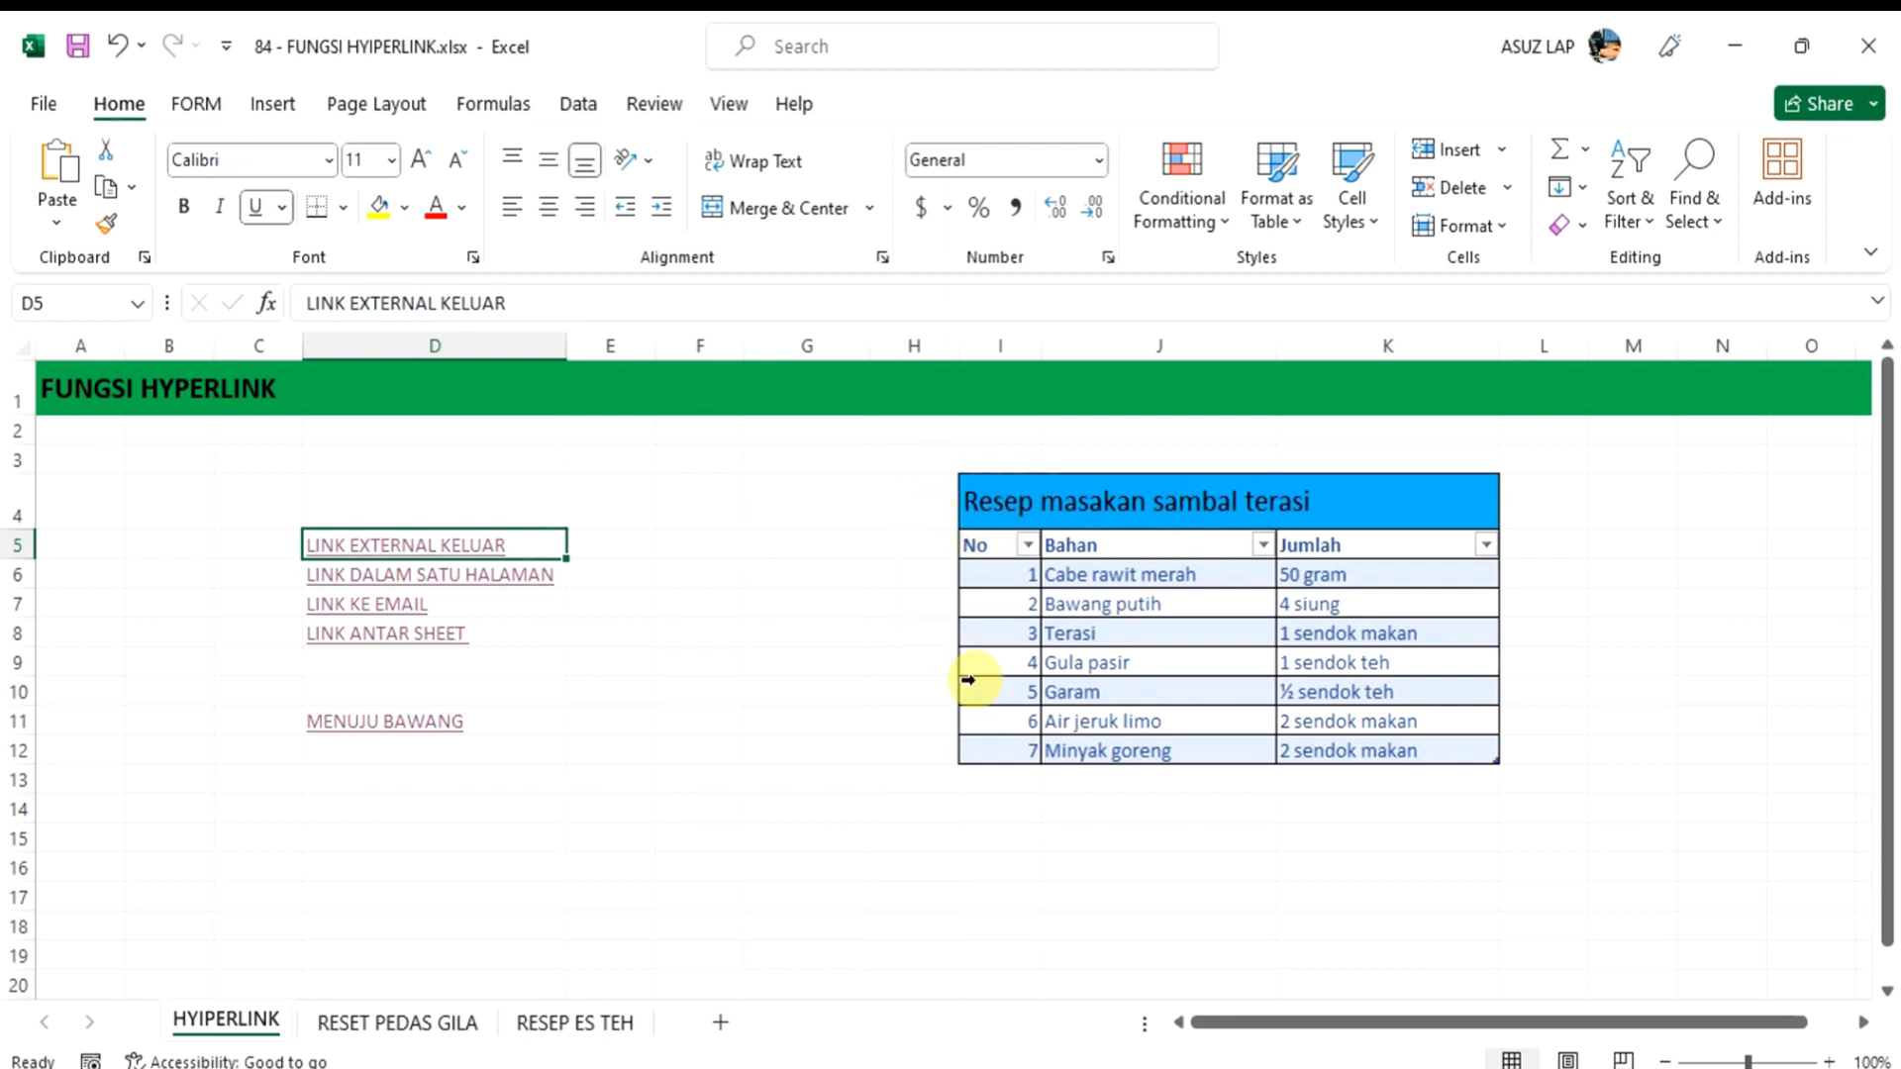
{"action": "left_click", "coordinate": [544, 578]}
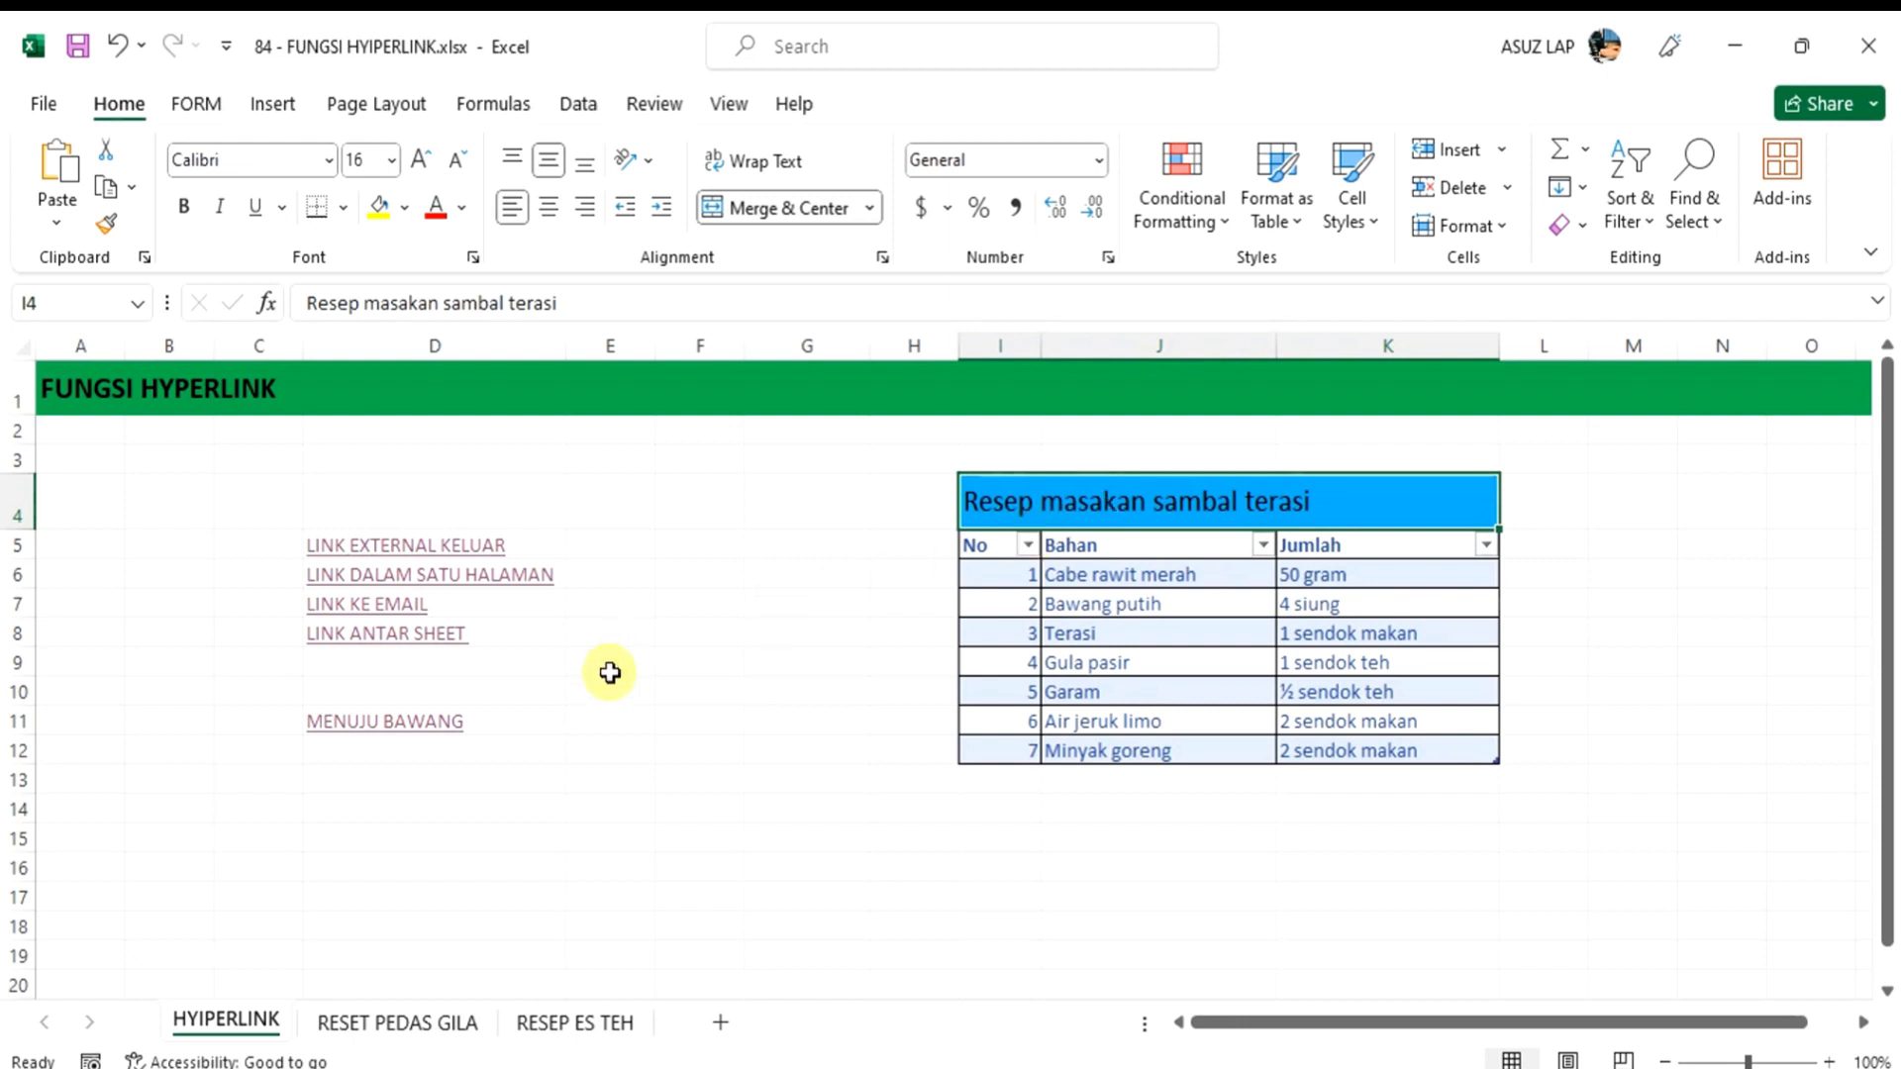
{"action": "left_click", "coordinate": [424, 729]}
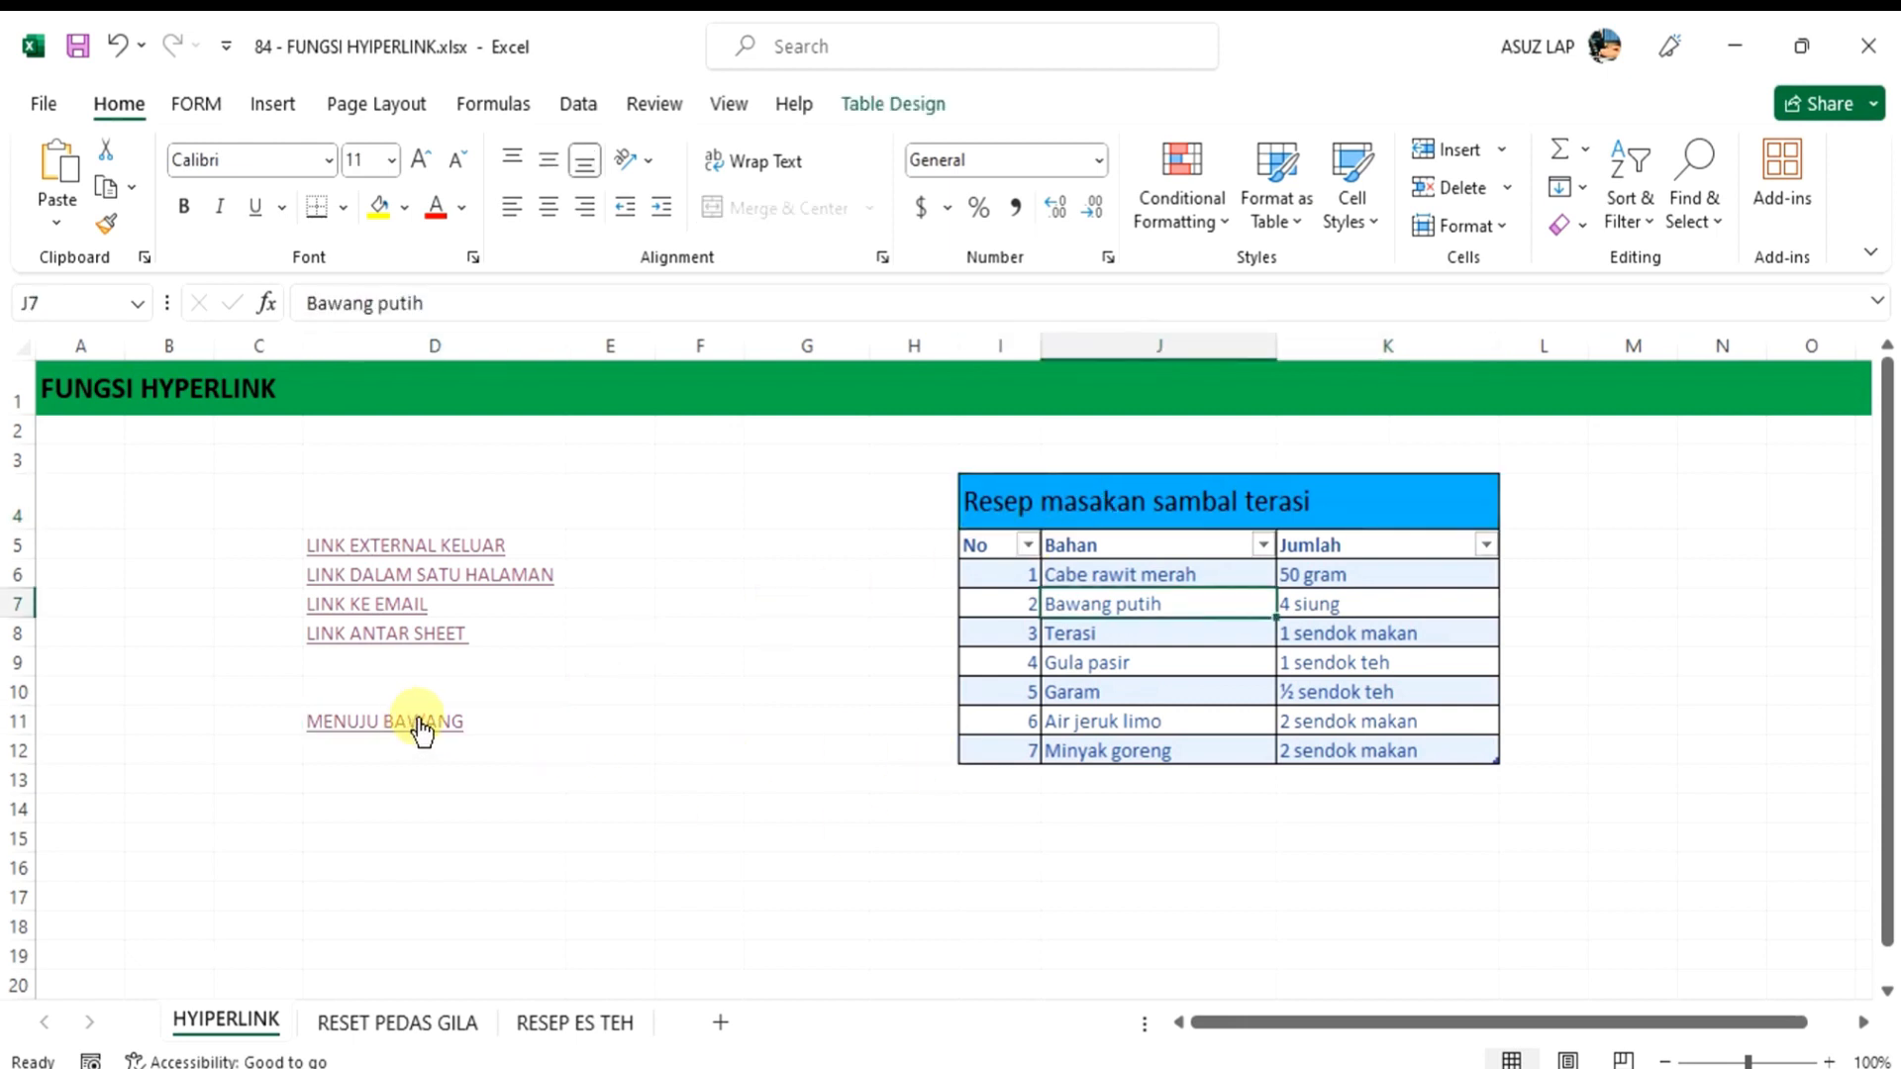
{"action": "left_click", "coordinate": [398, 733]}
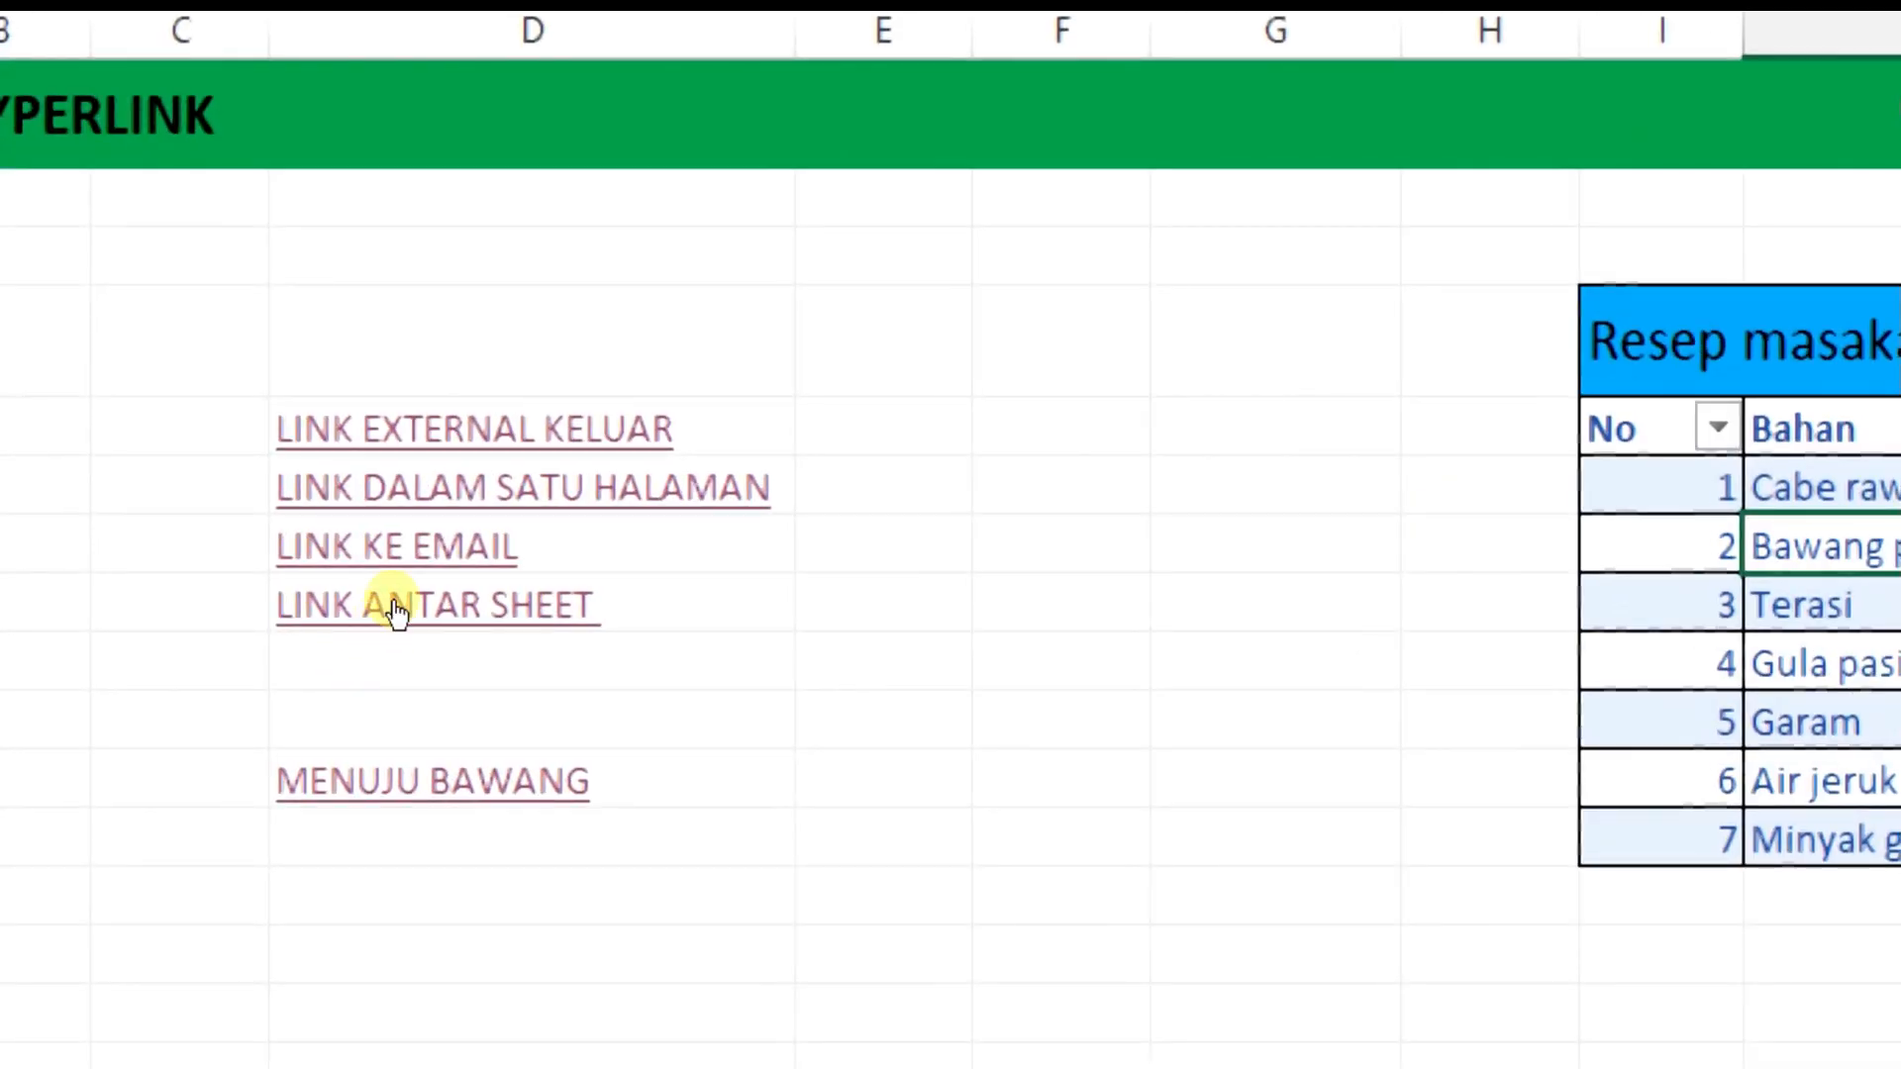
Follow the LINK KE EMAIL hyperlink, look at the new message window and close it
{"action": "left_click", "coordinate": [394, 606]}
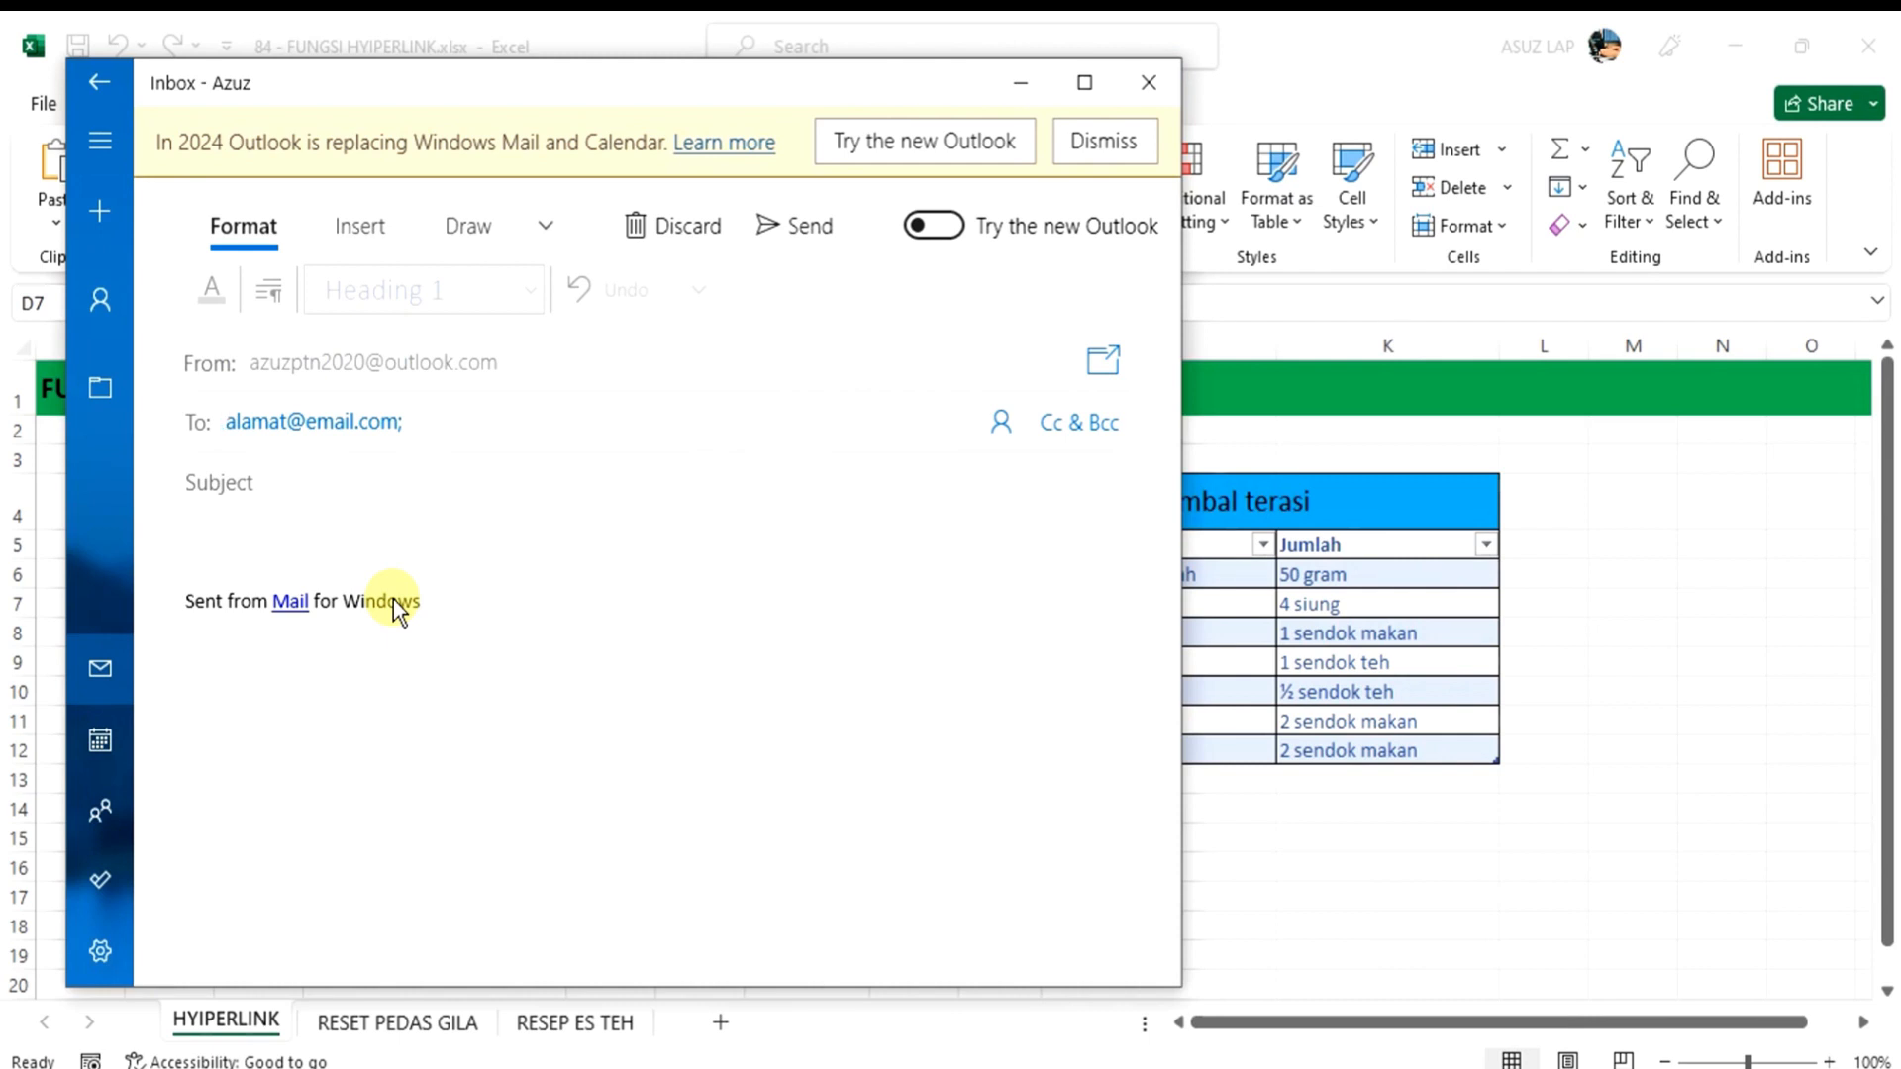
{"action": "left_click_drag", "start_coordinate": [531, 110], "coordinate": [800, 121]}
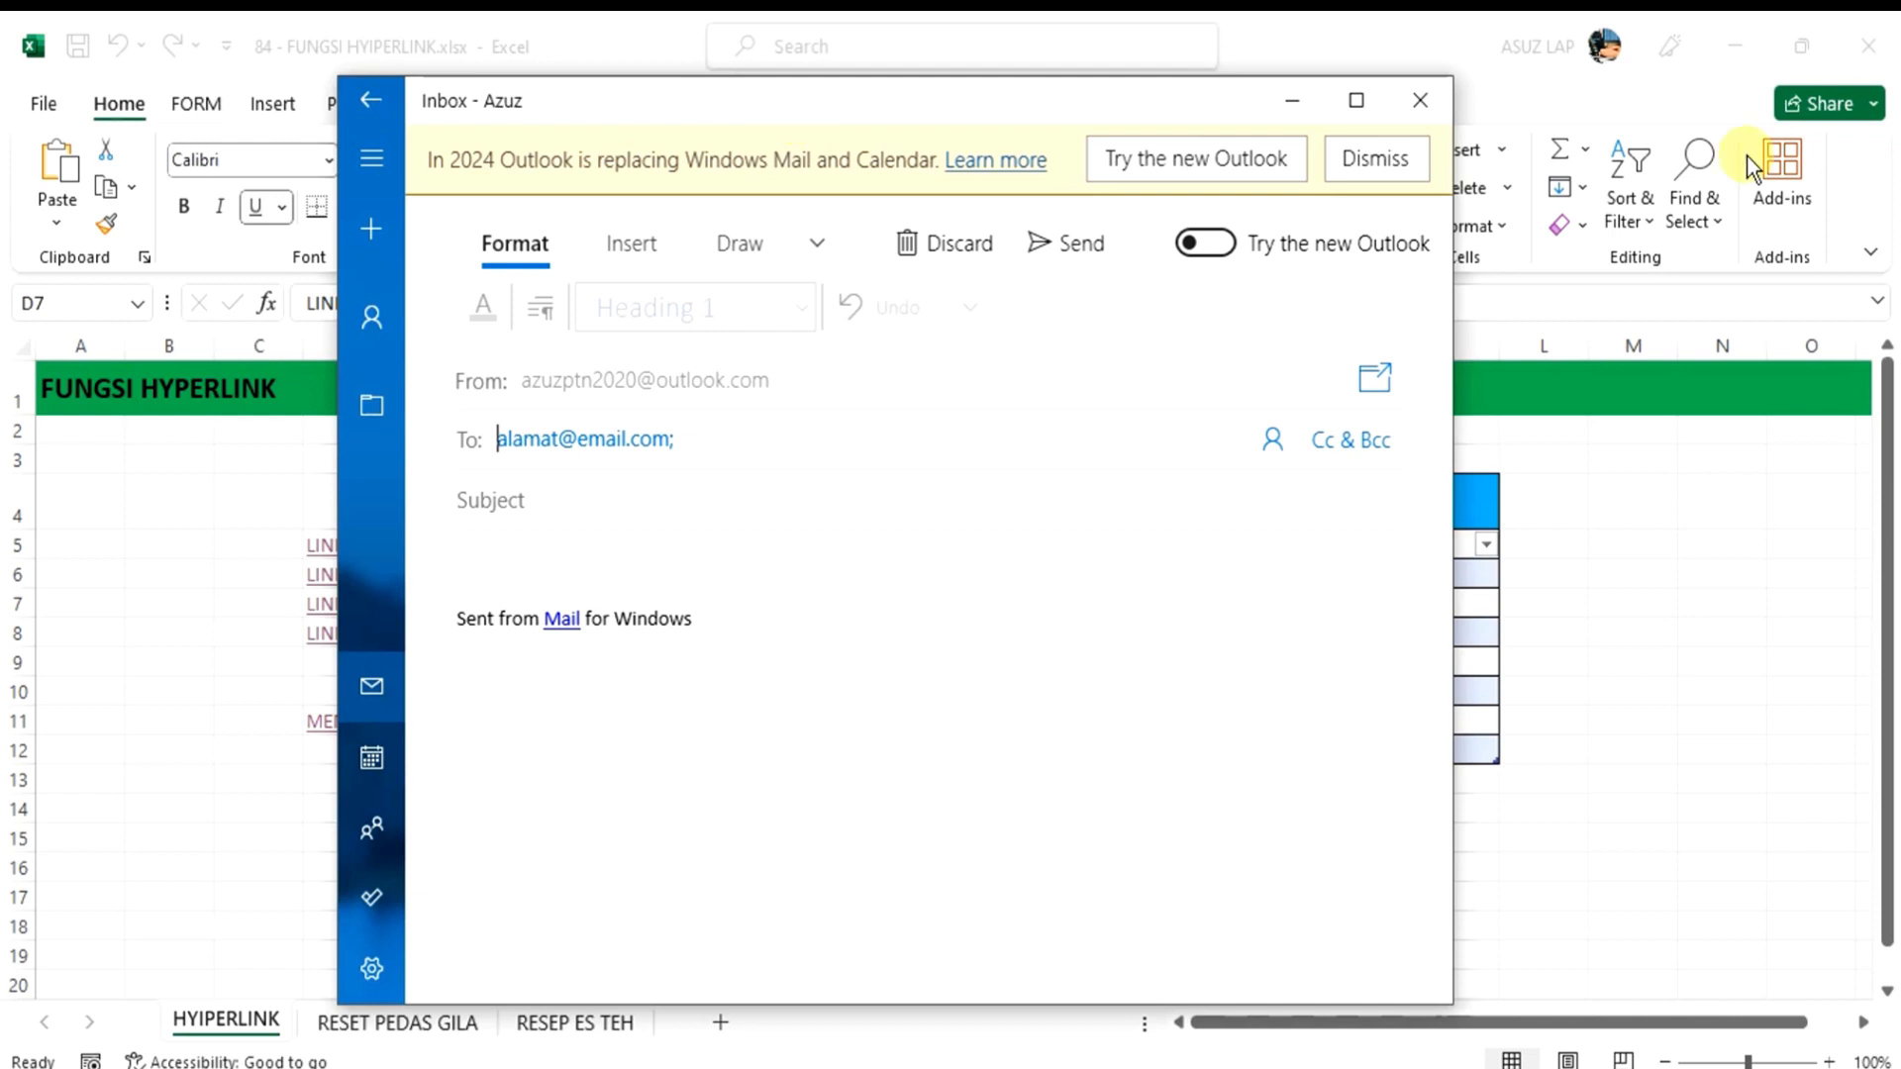
{"action": "left_click", "coordinate": [1422, 100]}
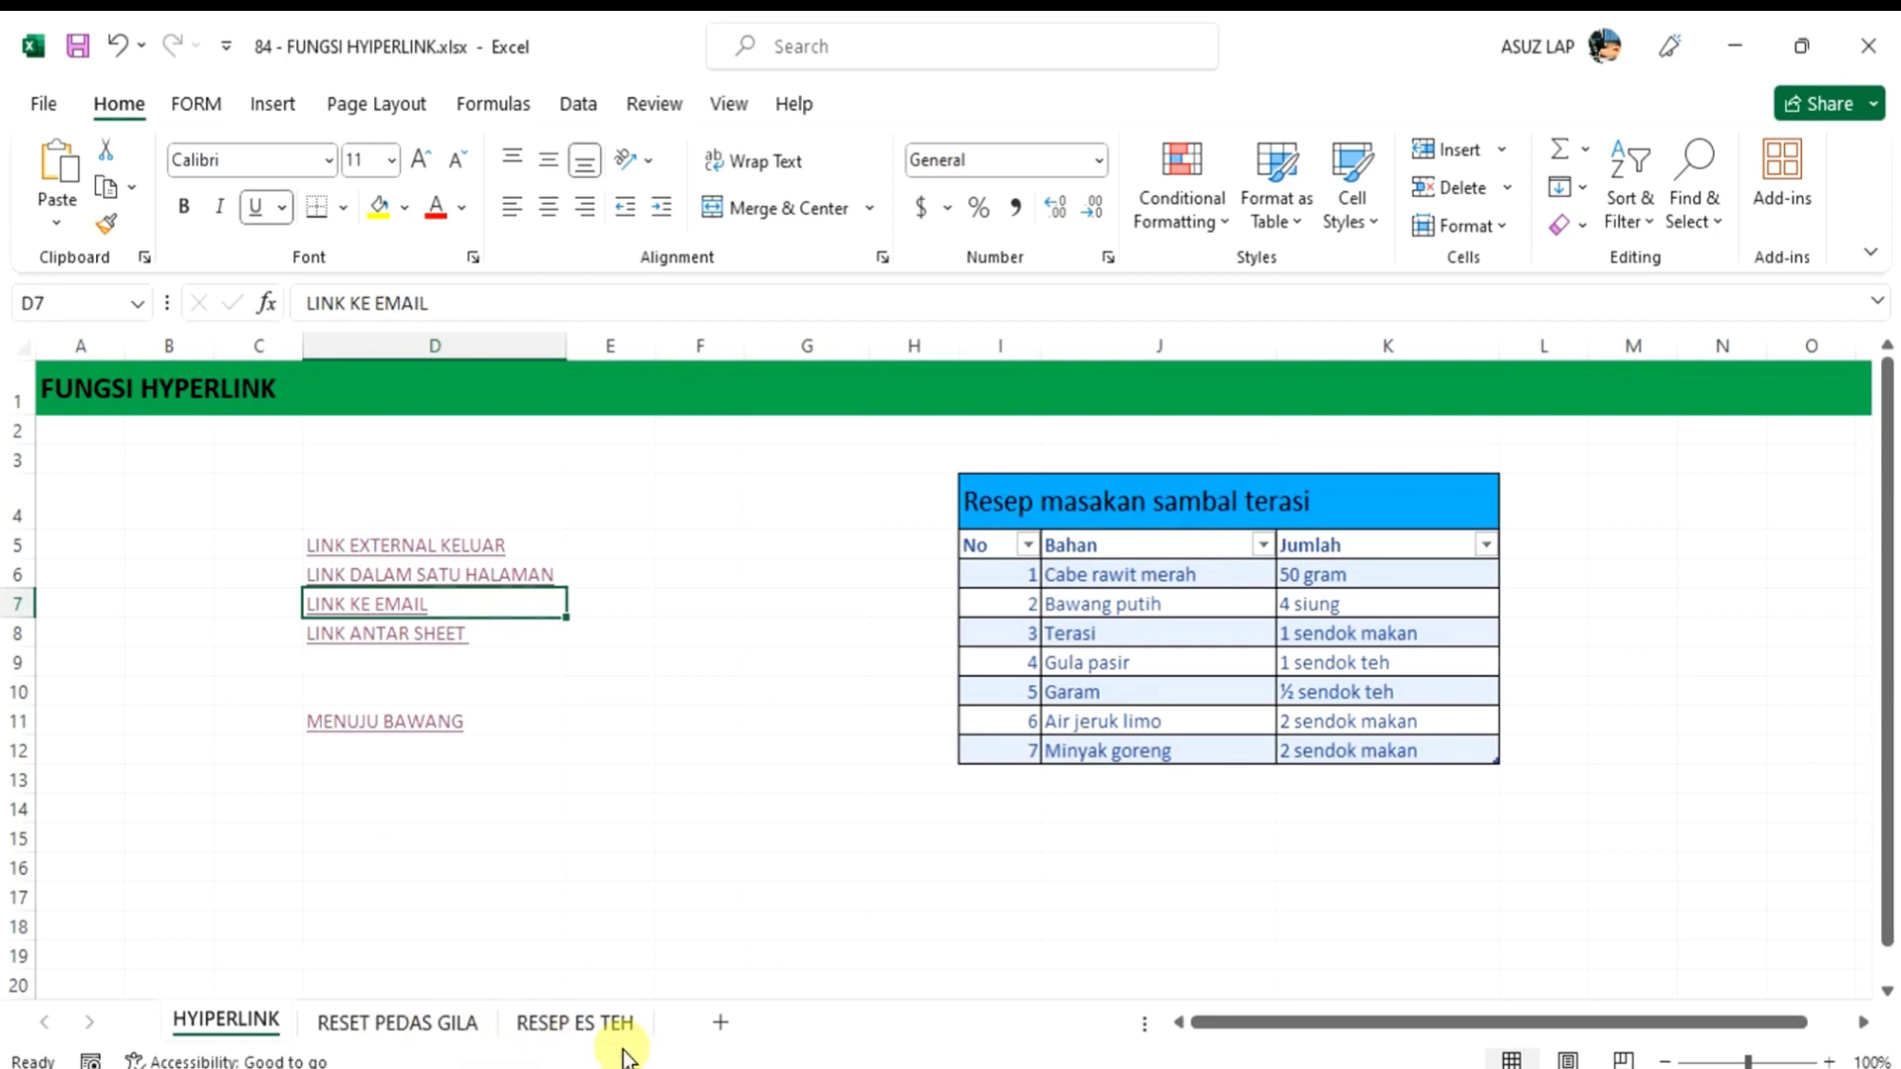
Look at the RESET PEDAS GILA and RESEP ES TEH sheets and return to the HYIPERLINK sheet
{"action": "left_click", "coordinate": [408, 1030]}
{"action": "left_click", "coordinate": [547, 1025]}
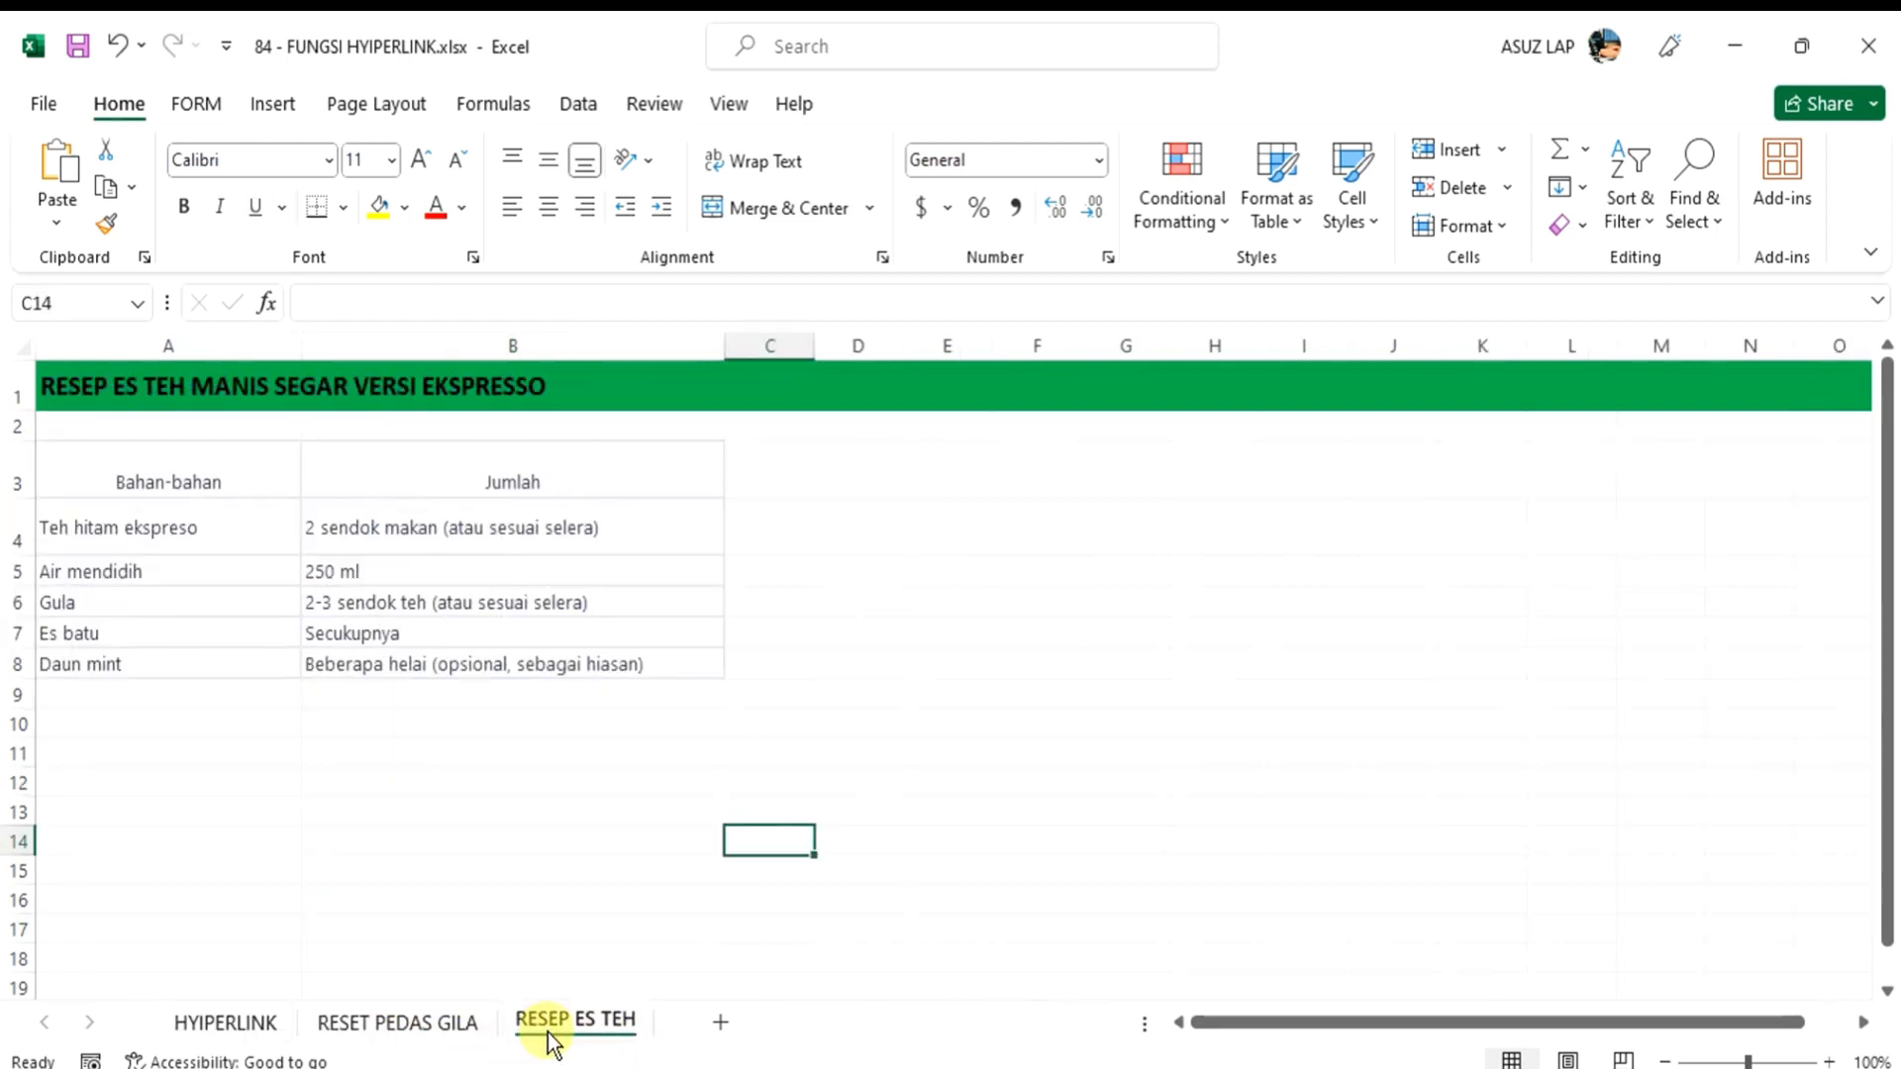
{"action": "left_click", "coordinate": [253, 1026]}
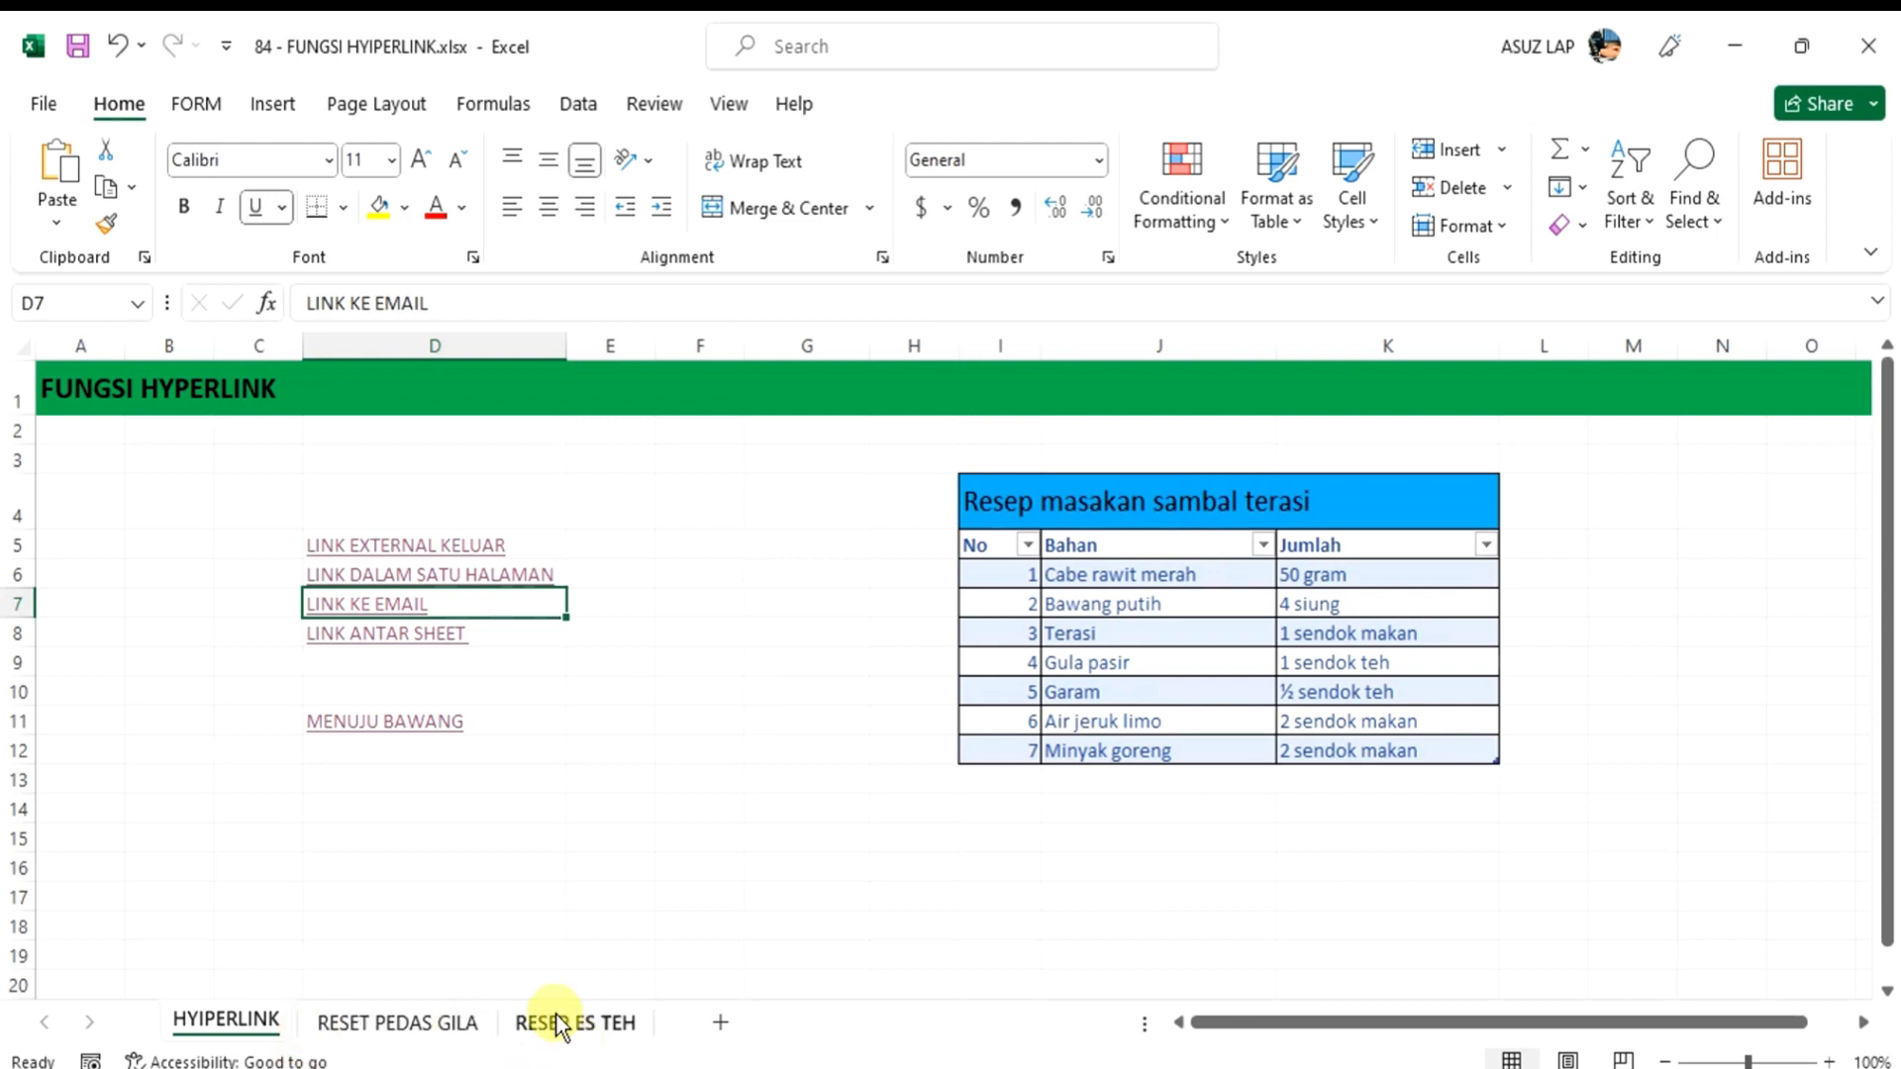
Follow LINK ANTAR SHEET and the RESEP LANJUTAN hyperlink, and return to the HYIPERLINK sheet
{"action": "left_click", "coordinate": [416, 636]}
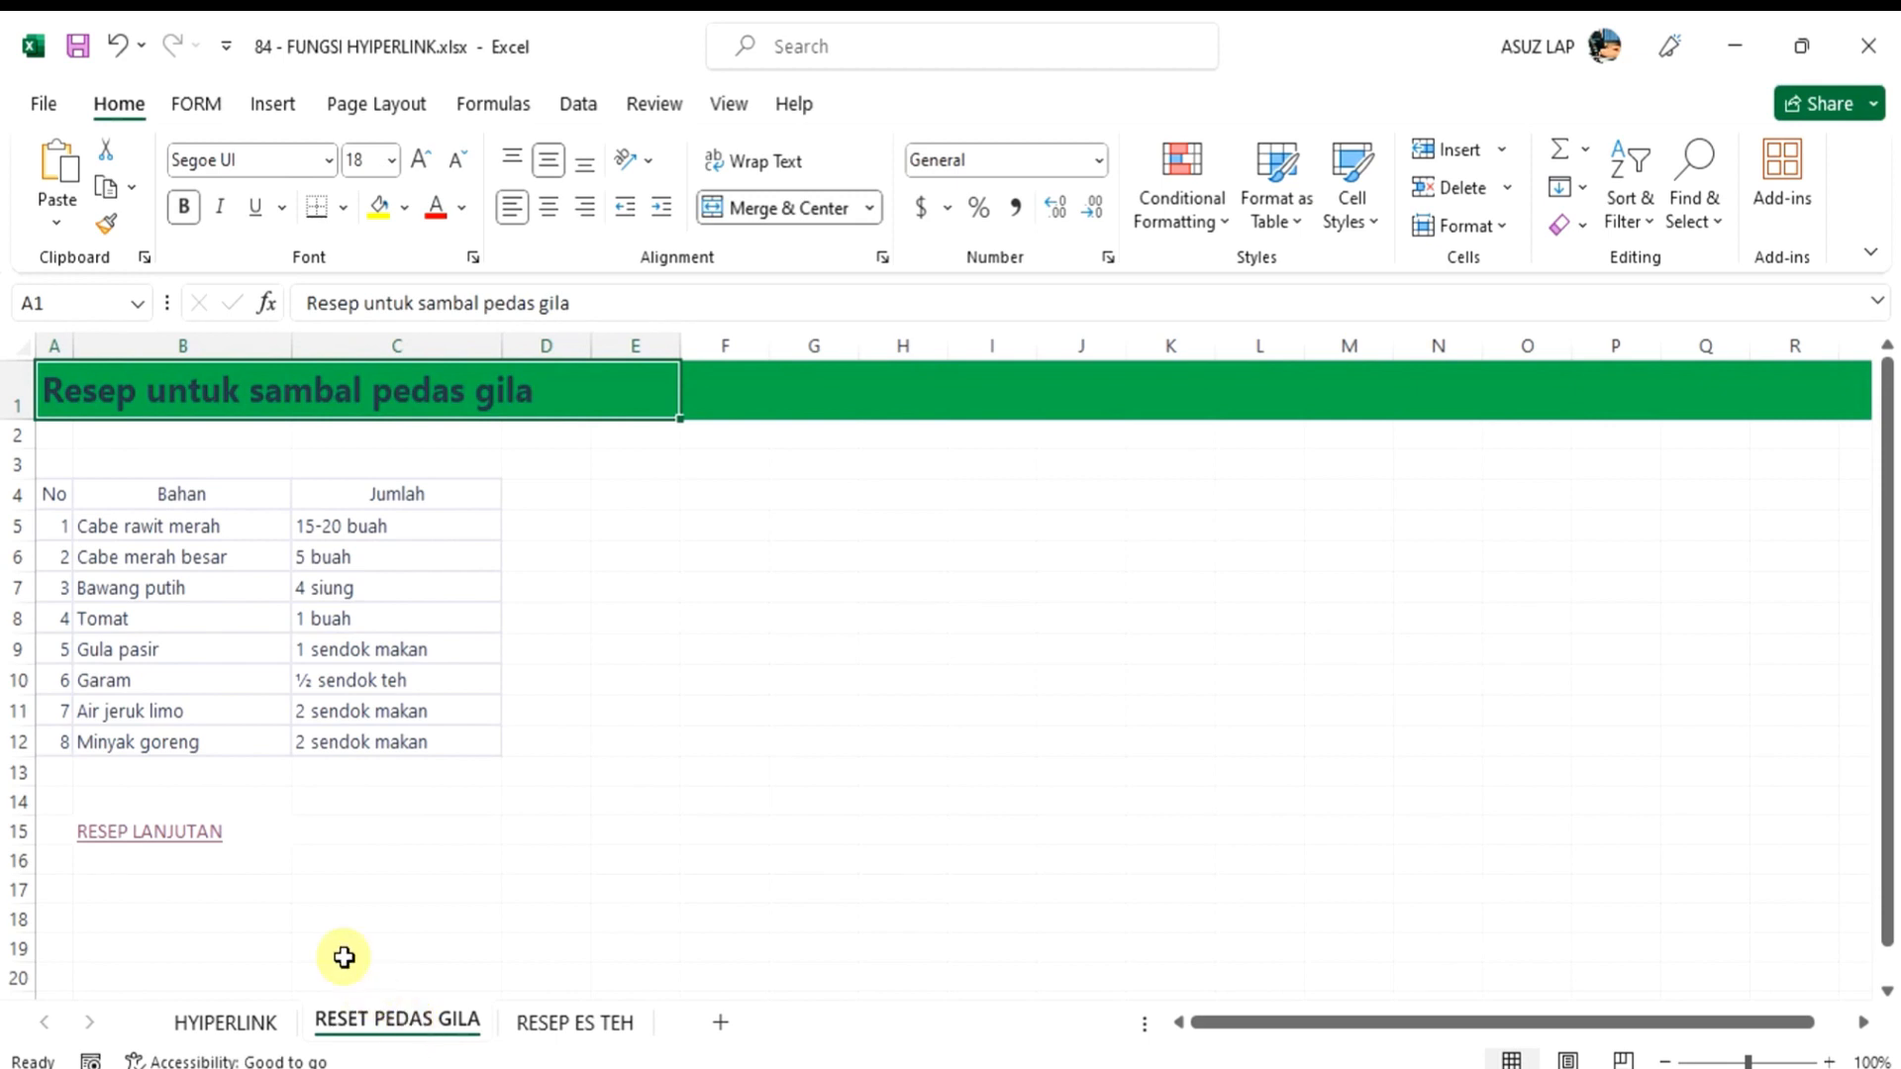
{"action": "left_click", "coordinate": [152, 837]}
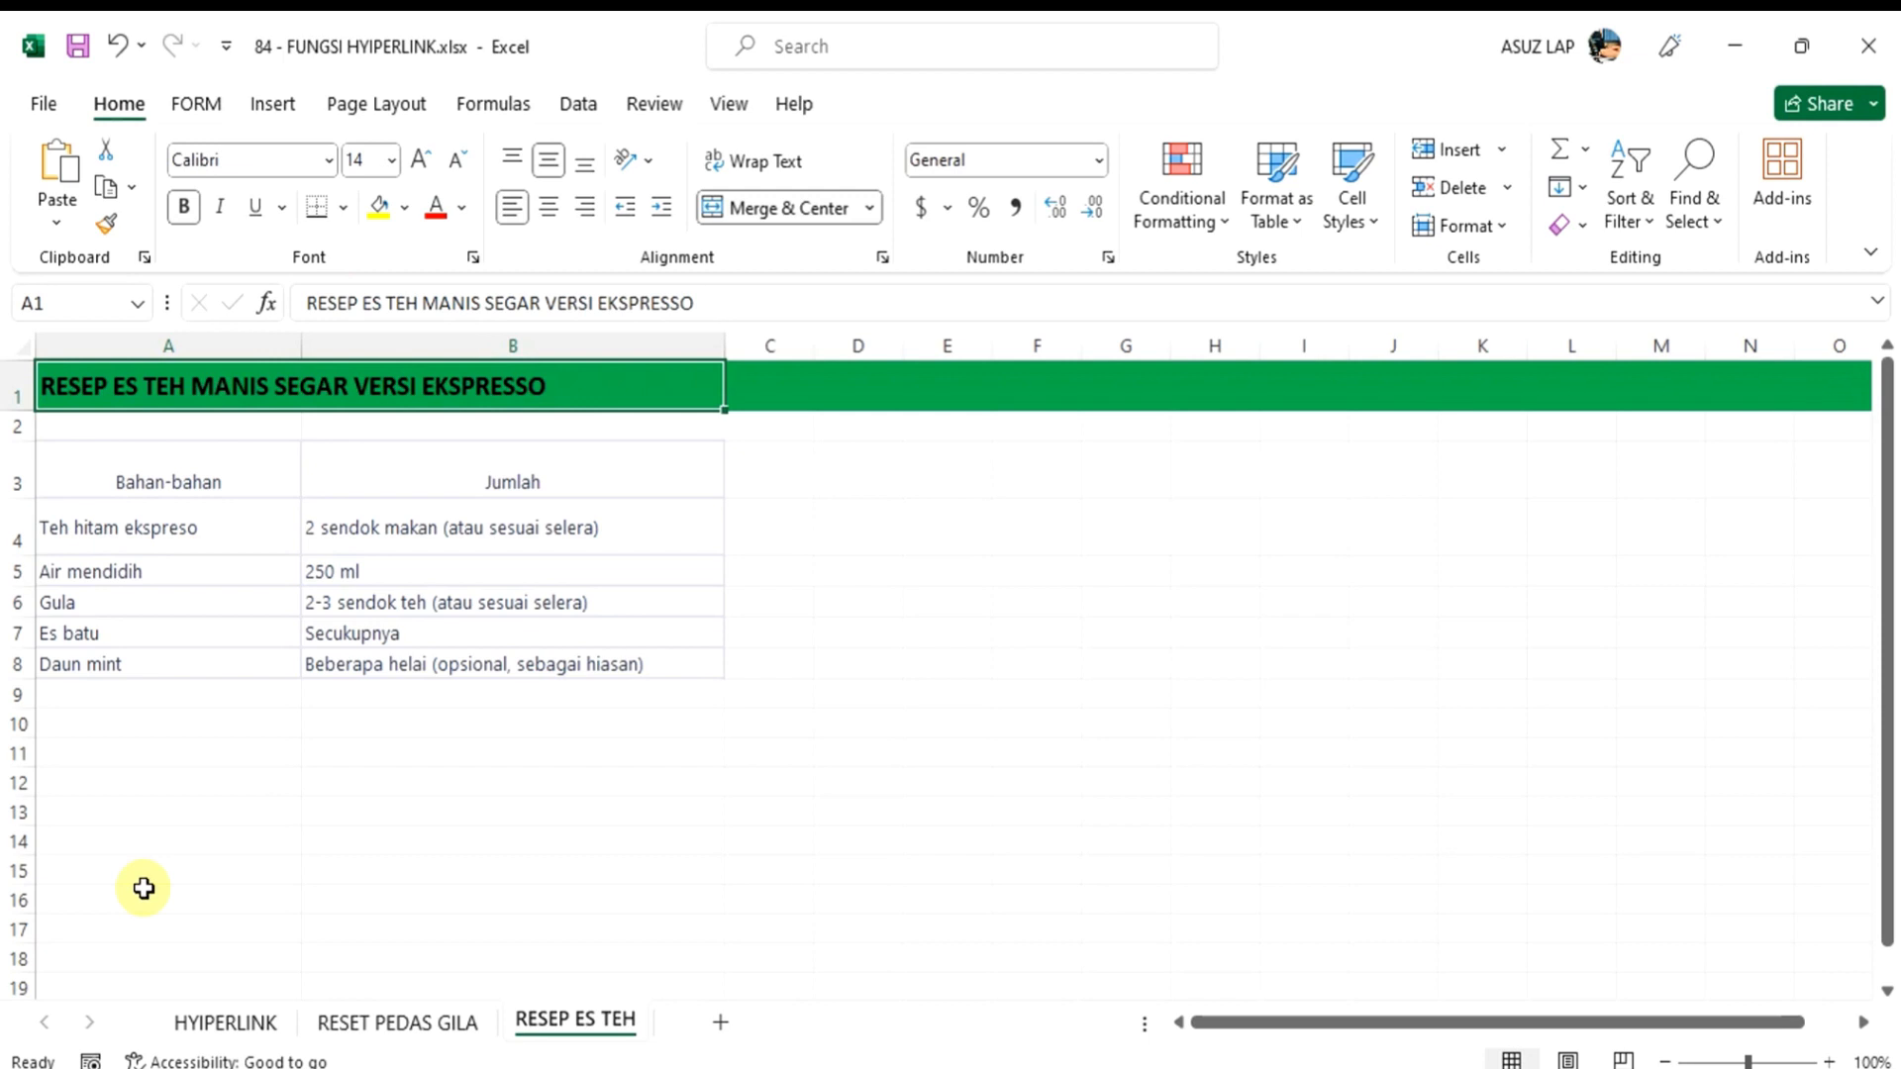
{"action": "left_click", "coordinate": [226, 1023]}
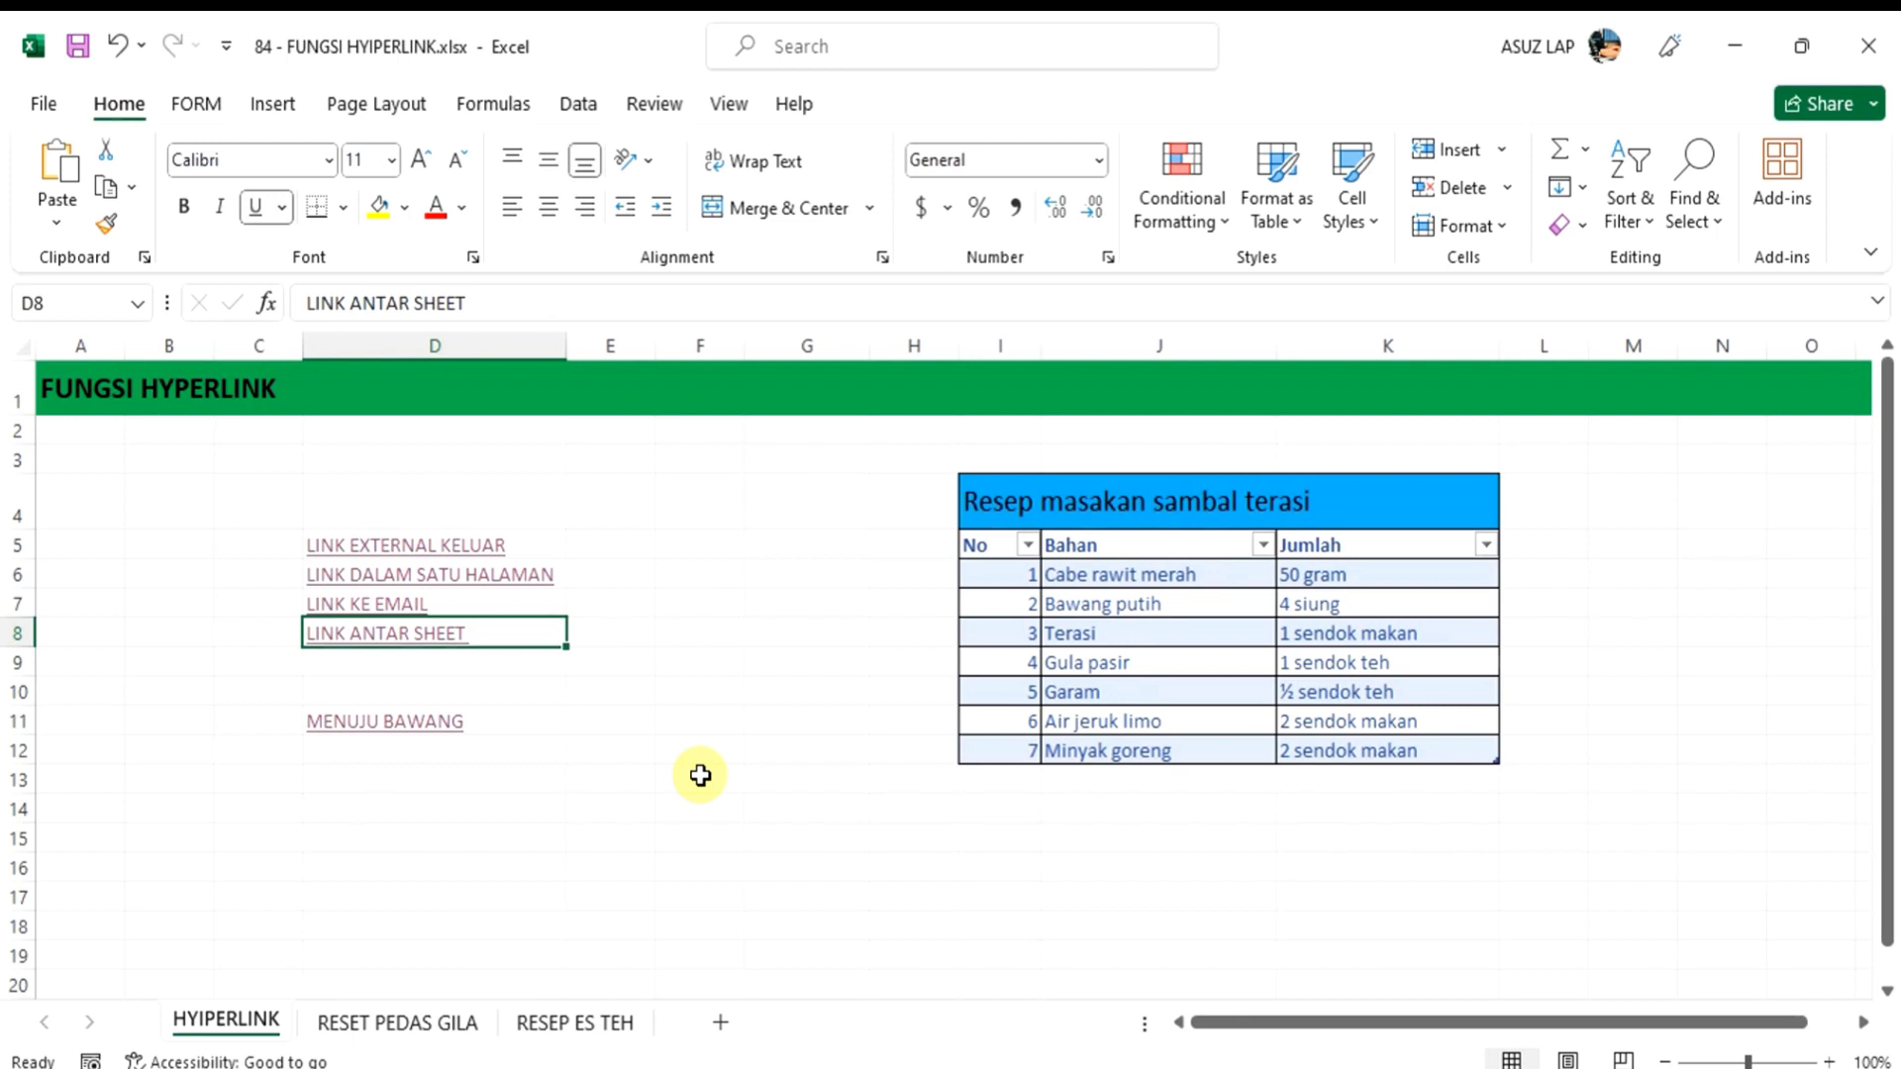
Switch to the browser, copy the web address of the YouTube channel's videos page and return to Excel
{"action": "left_click", "coordinate": [690, 609]}
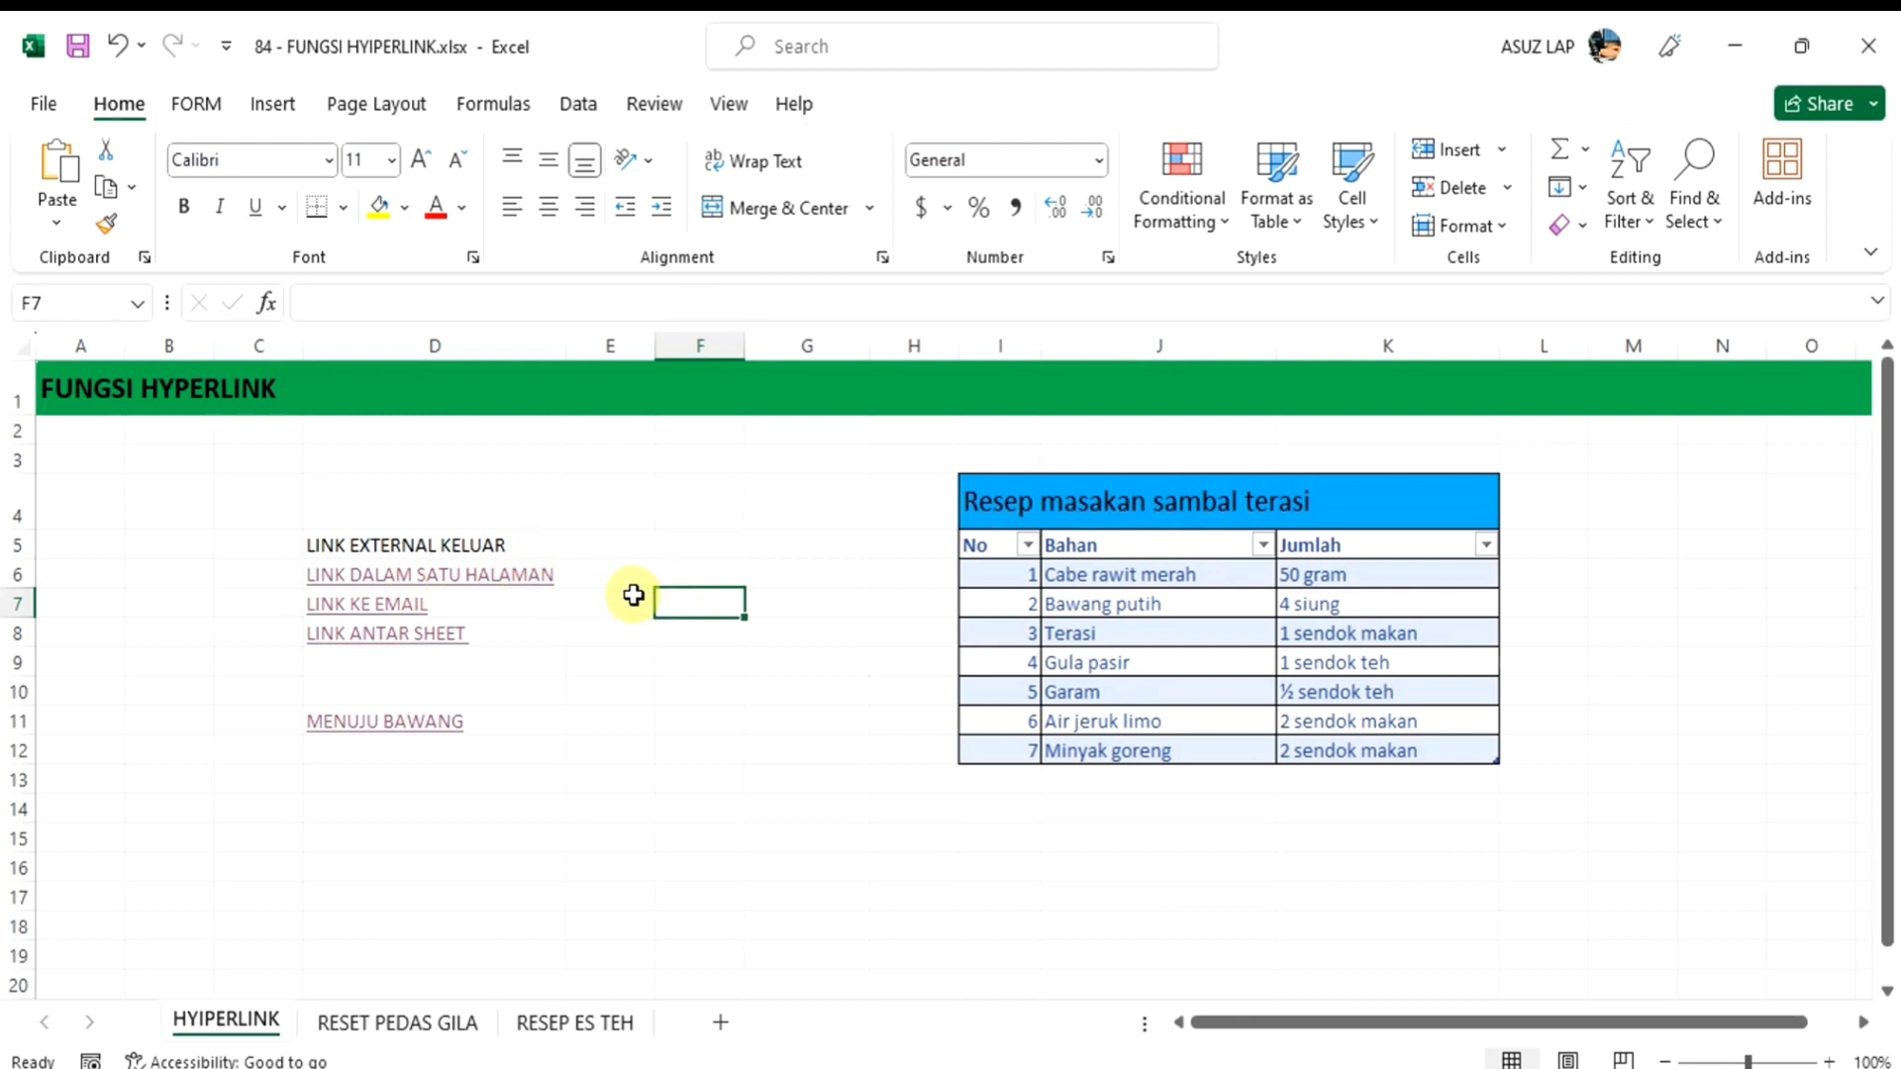
{"action": "left_click", "coordinate": [986, 1067]}
{"action": "left_click_drag", "start_coordinate": [565, 89], "coordinate": [154, 104]}
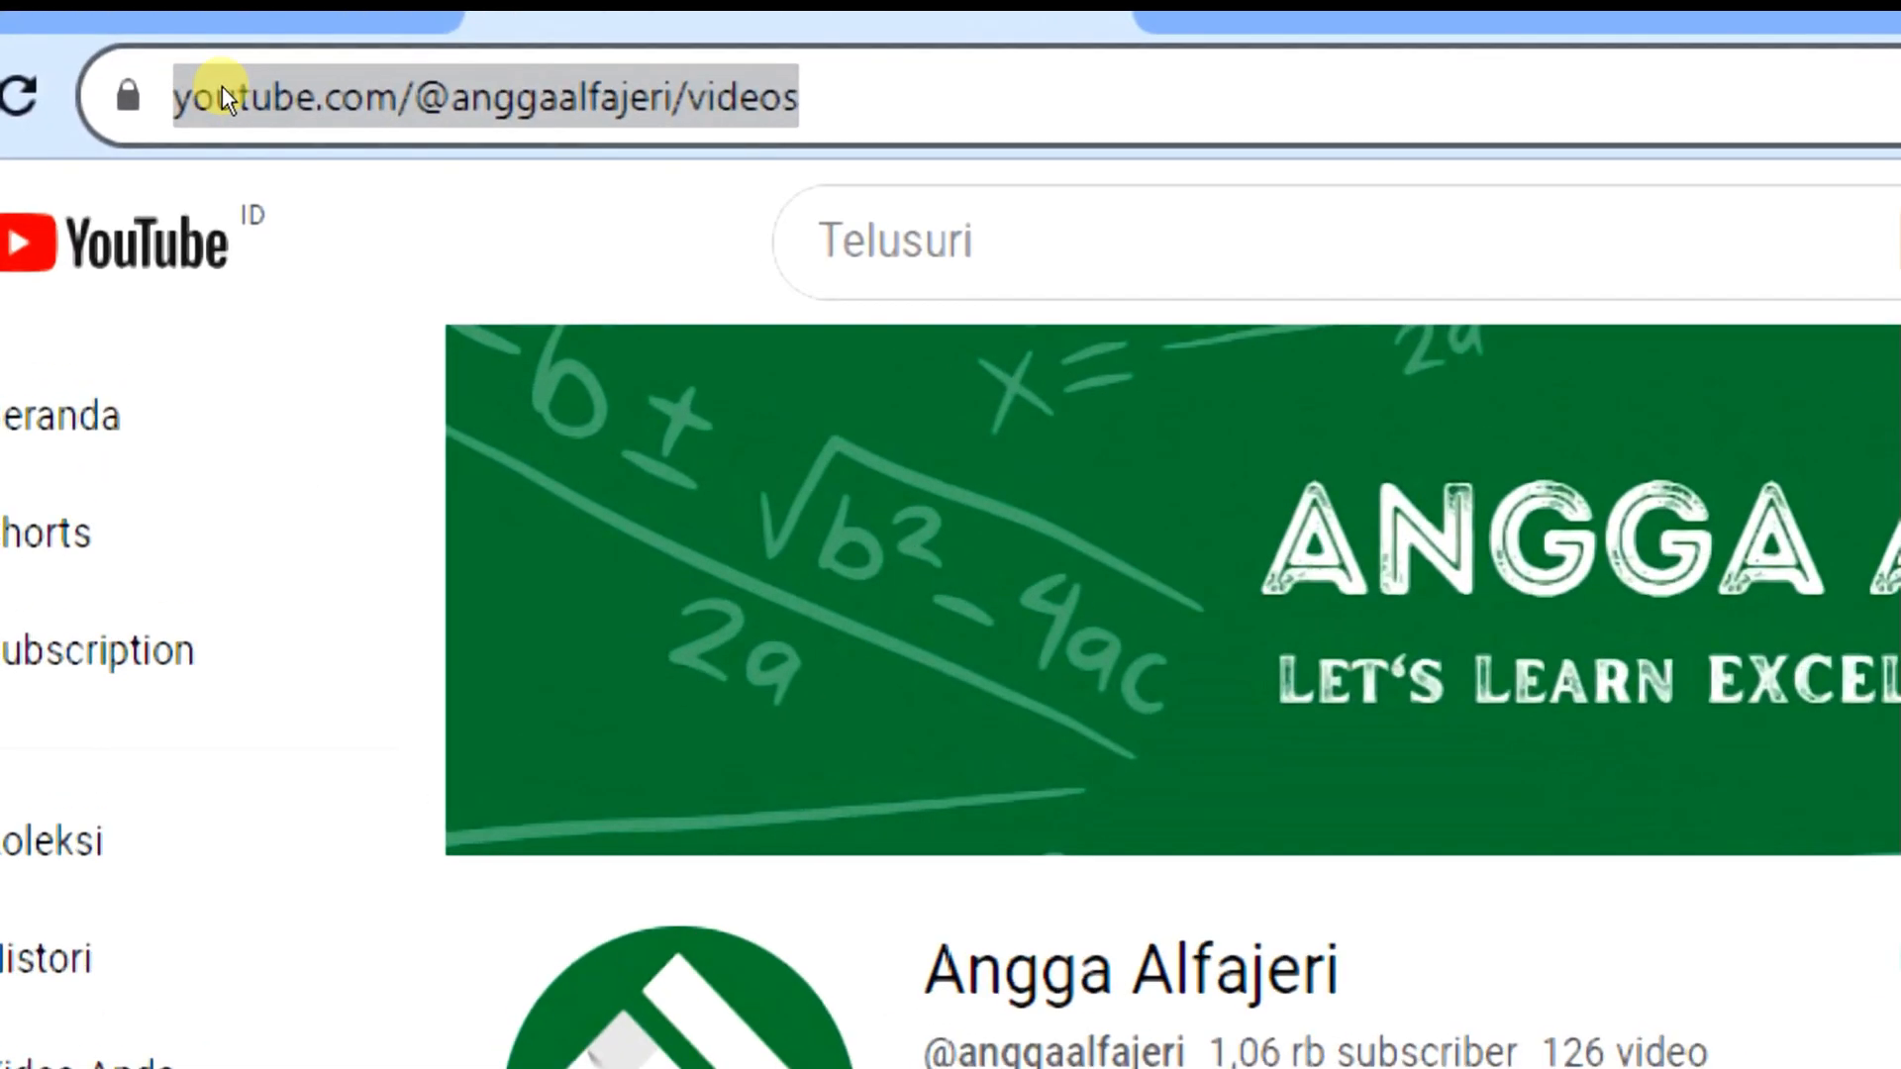
{"action": "right_click", "coordinate": [221, 88]}
{"action": "key", "text": "Down"}
{"action": "key", "text": "Return"}
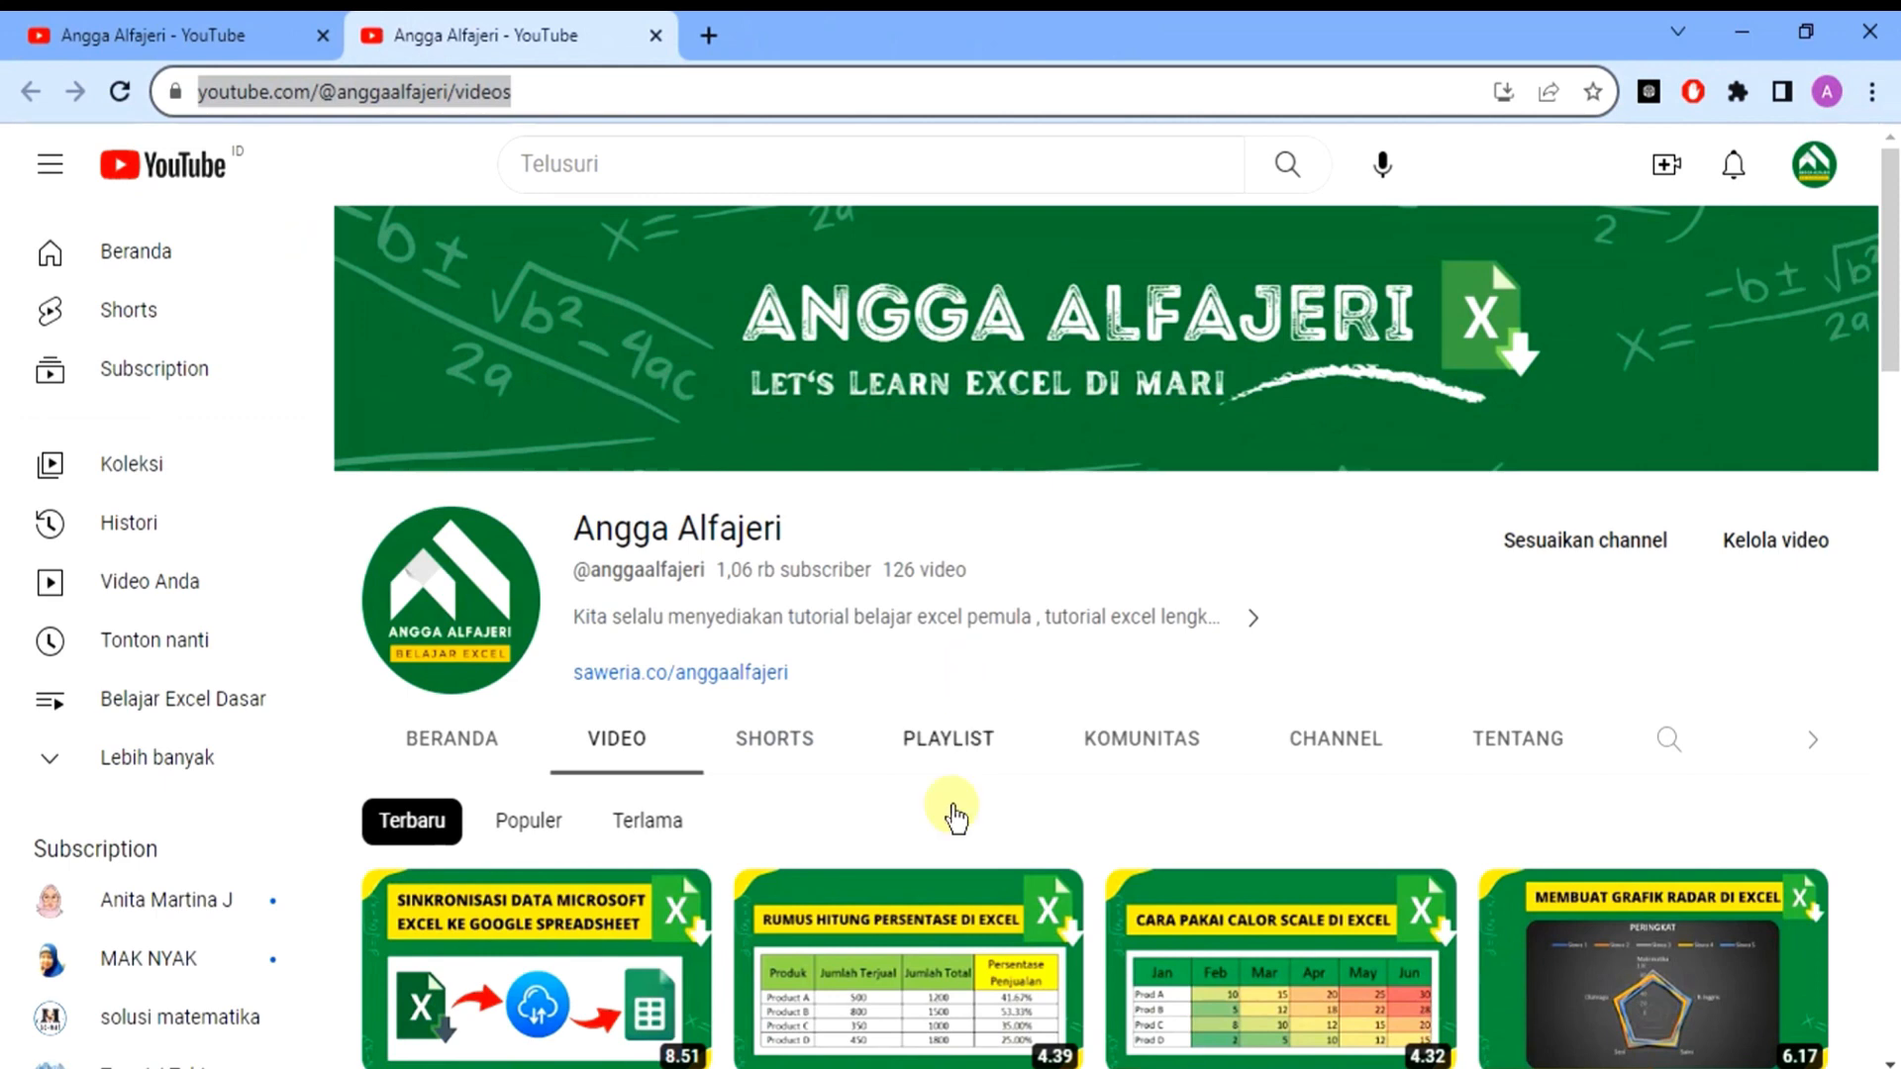
{"action": "left_click", "coordinate": [1052, 1067]}
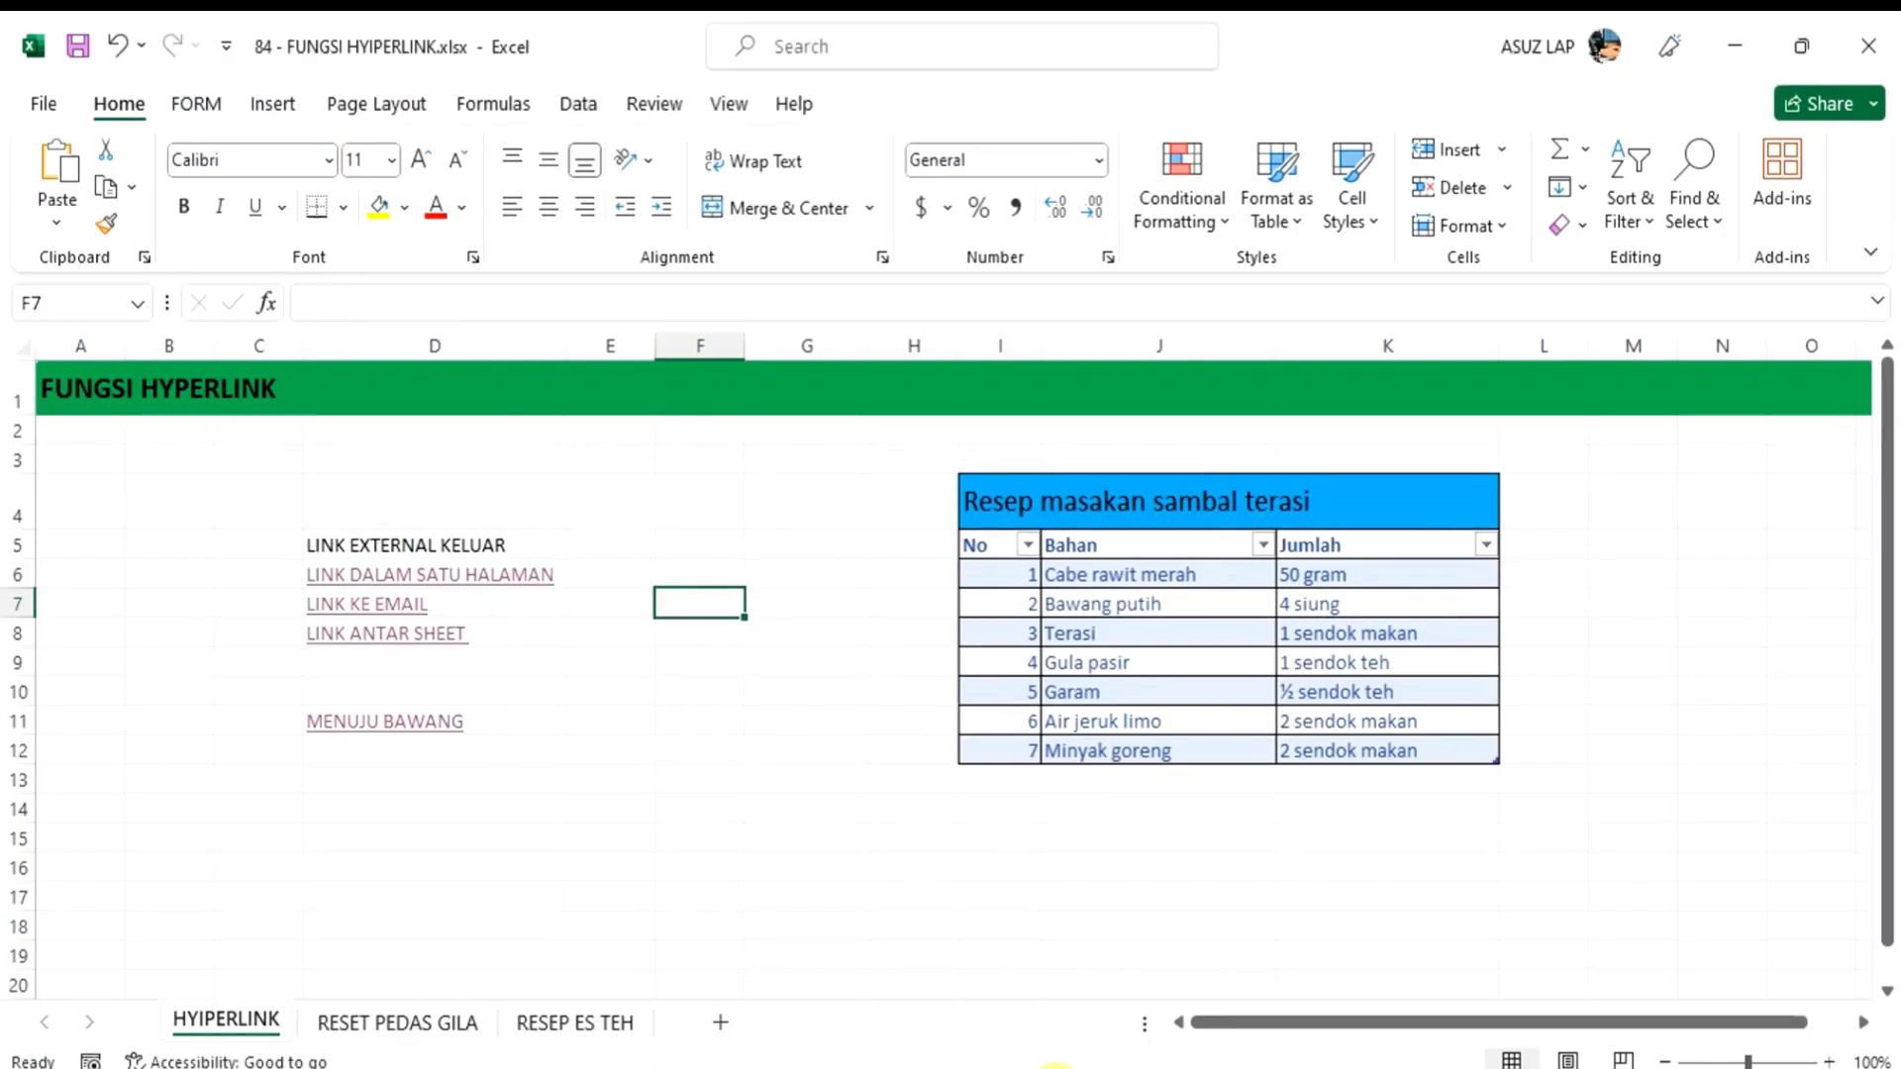
Insert a web page hyperlink on the LINK EXTERNAL KELUAR text in D5 using the copied YouTube channel address
{"action": "left_click", "coordinate": [544, 540]}
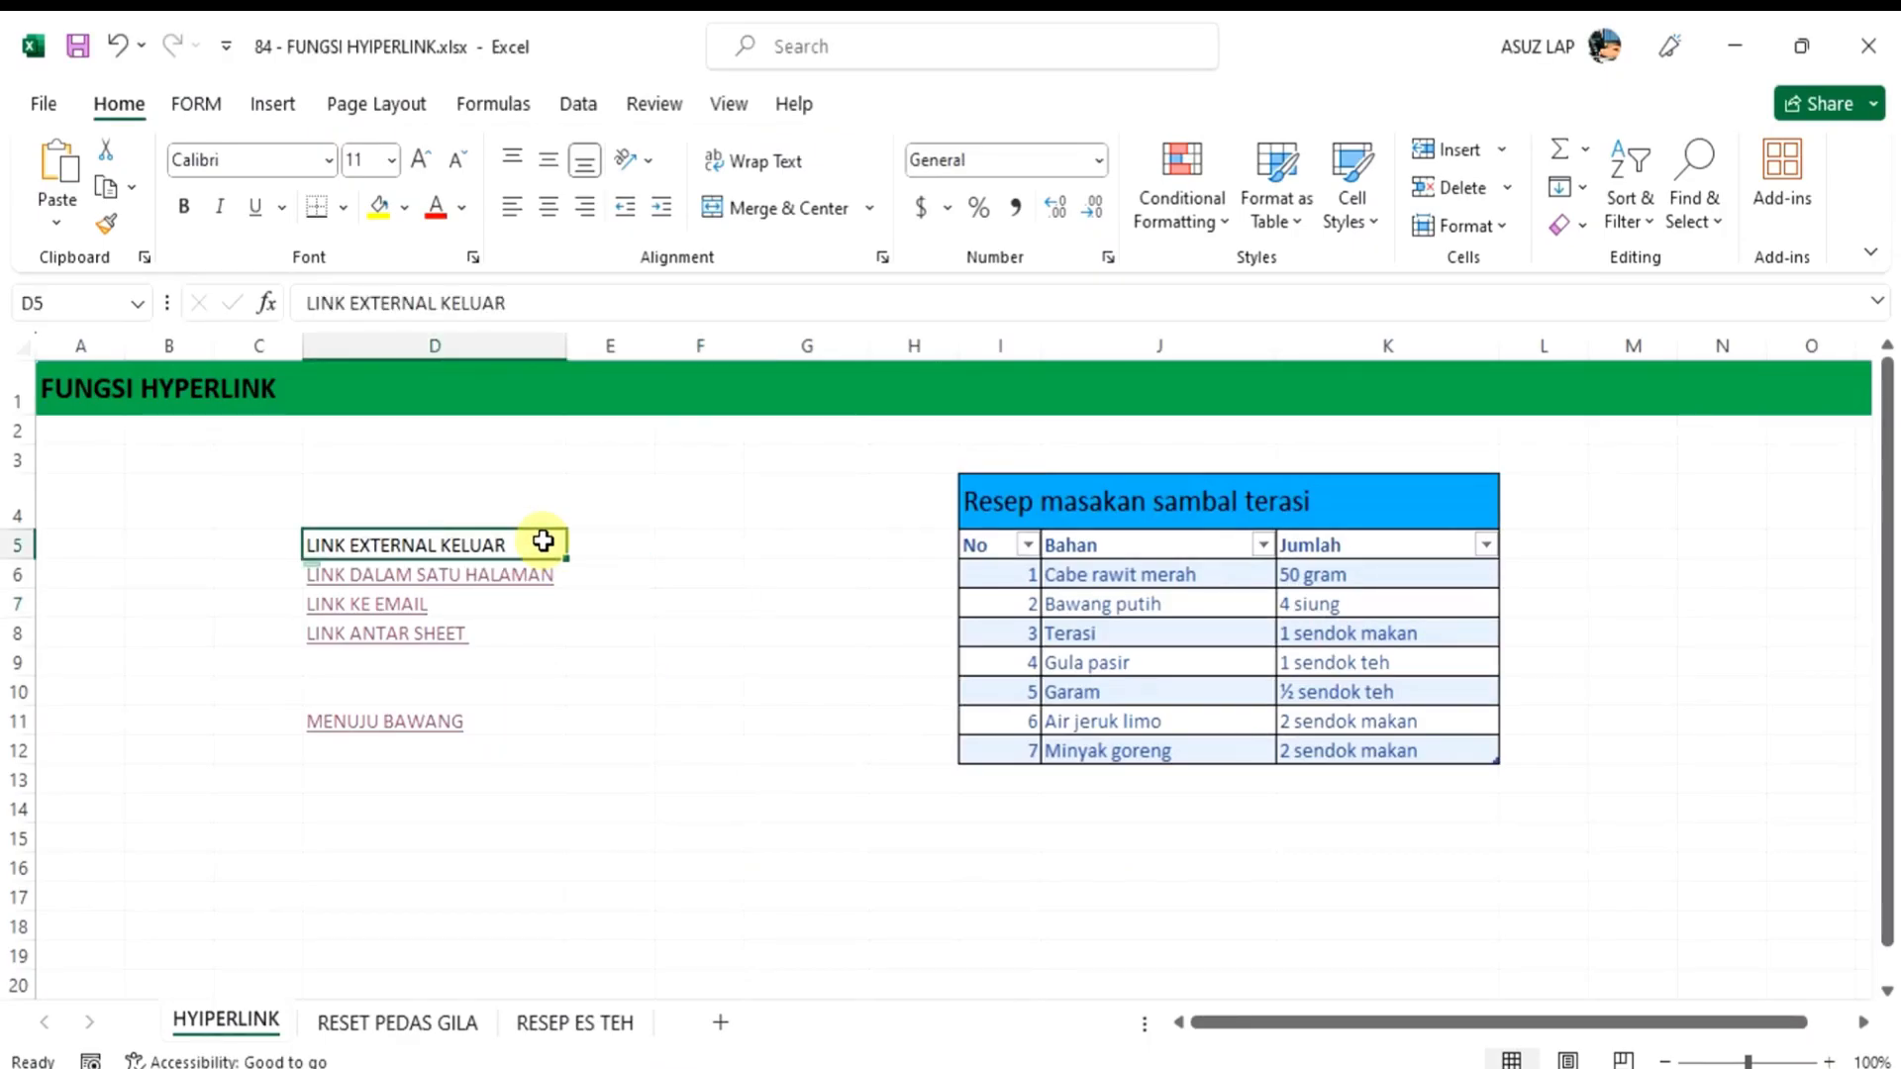
{"action": "right_click", "coordinate": [543, 541]}
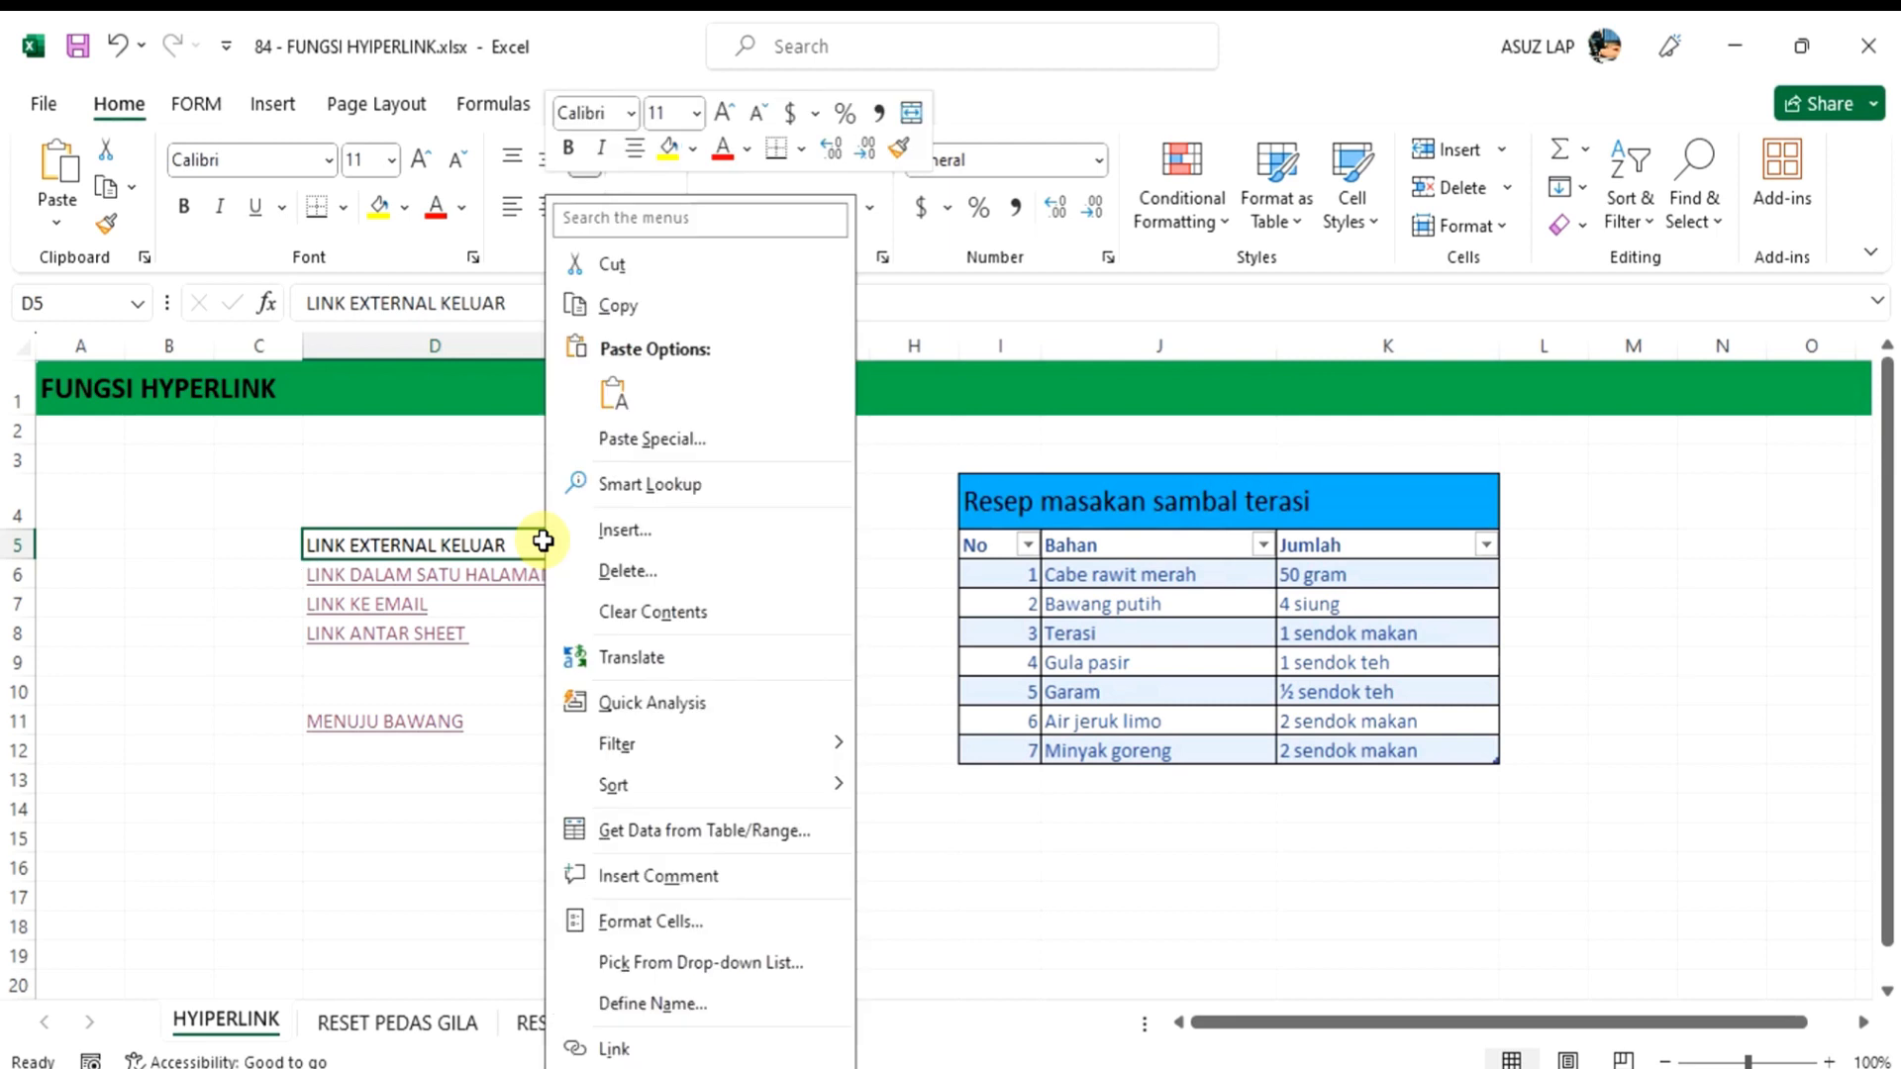
{"action": "left_click", "coordinate": [624, 1050]}
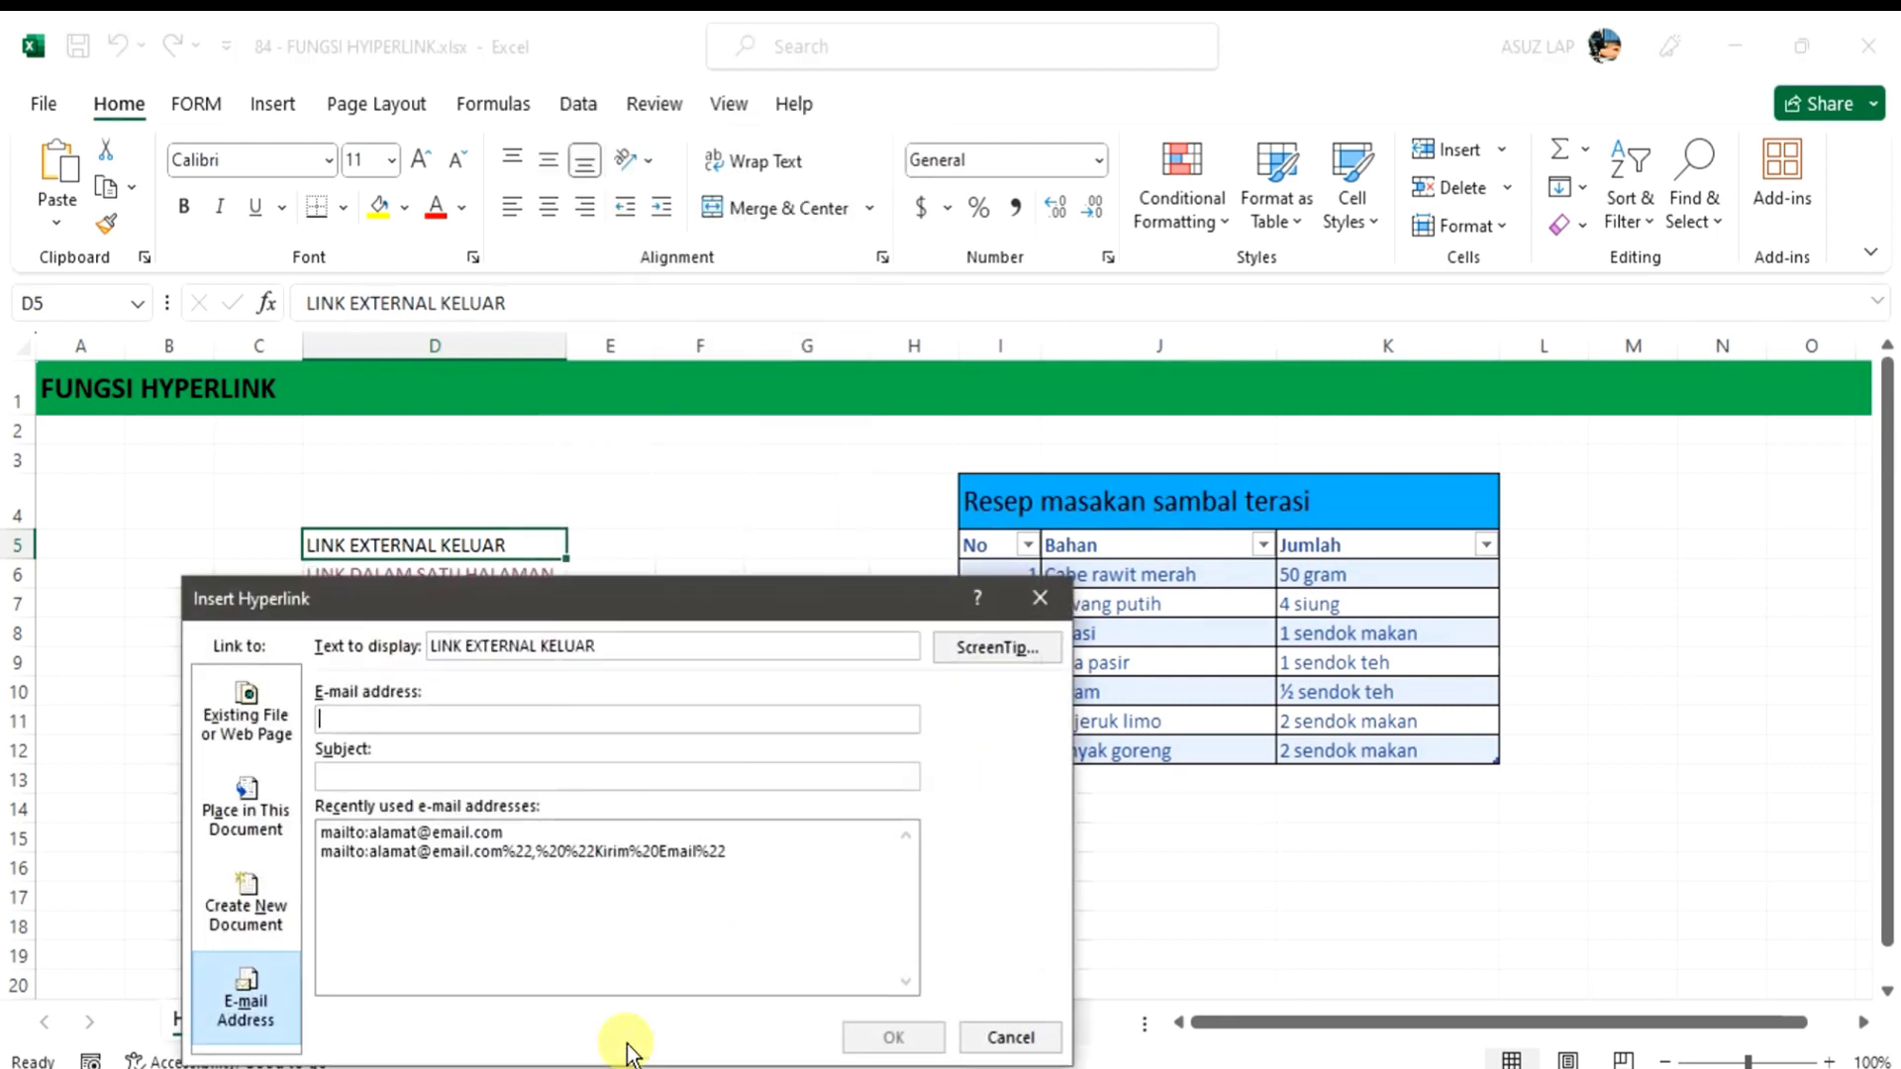
{"action": "left_click_drag", "start_coordinate": [608, 590], "coordinate": [668, 402]}
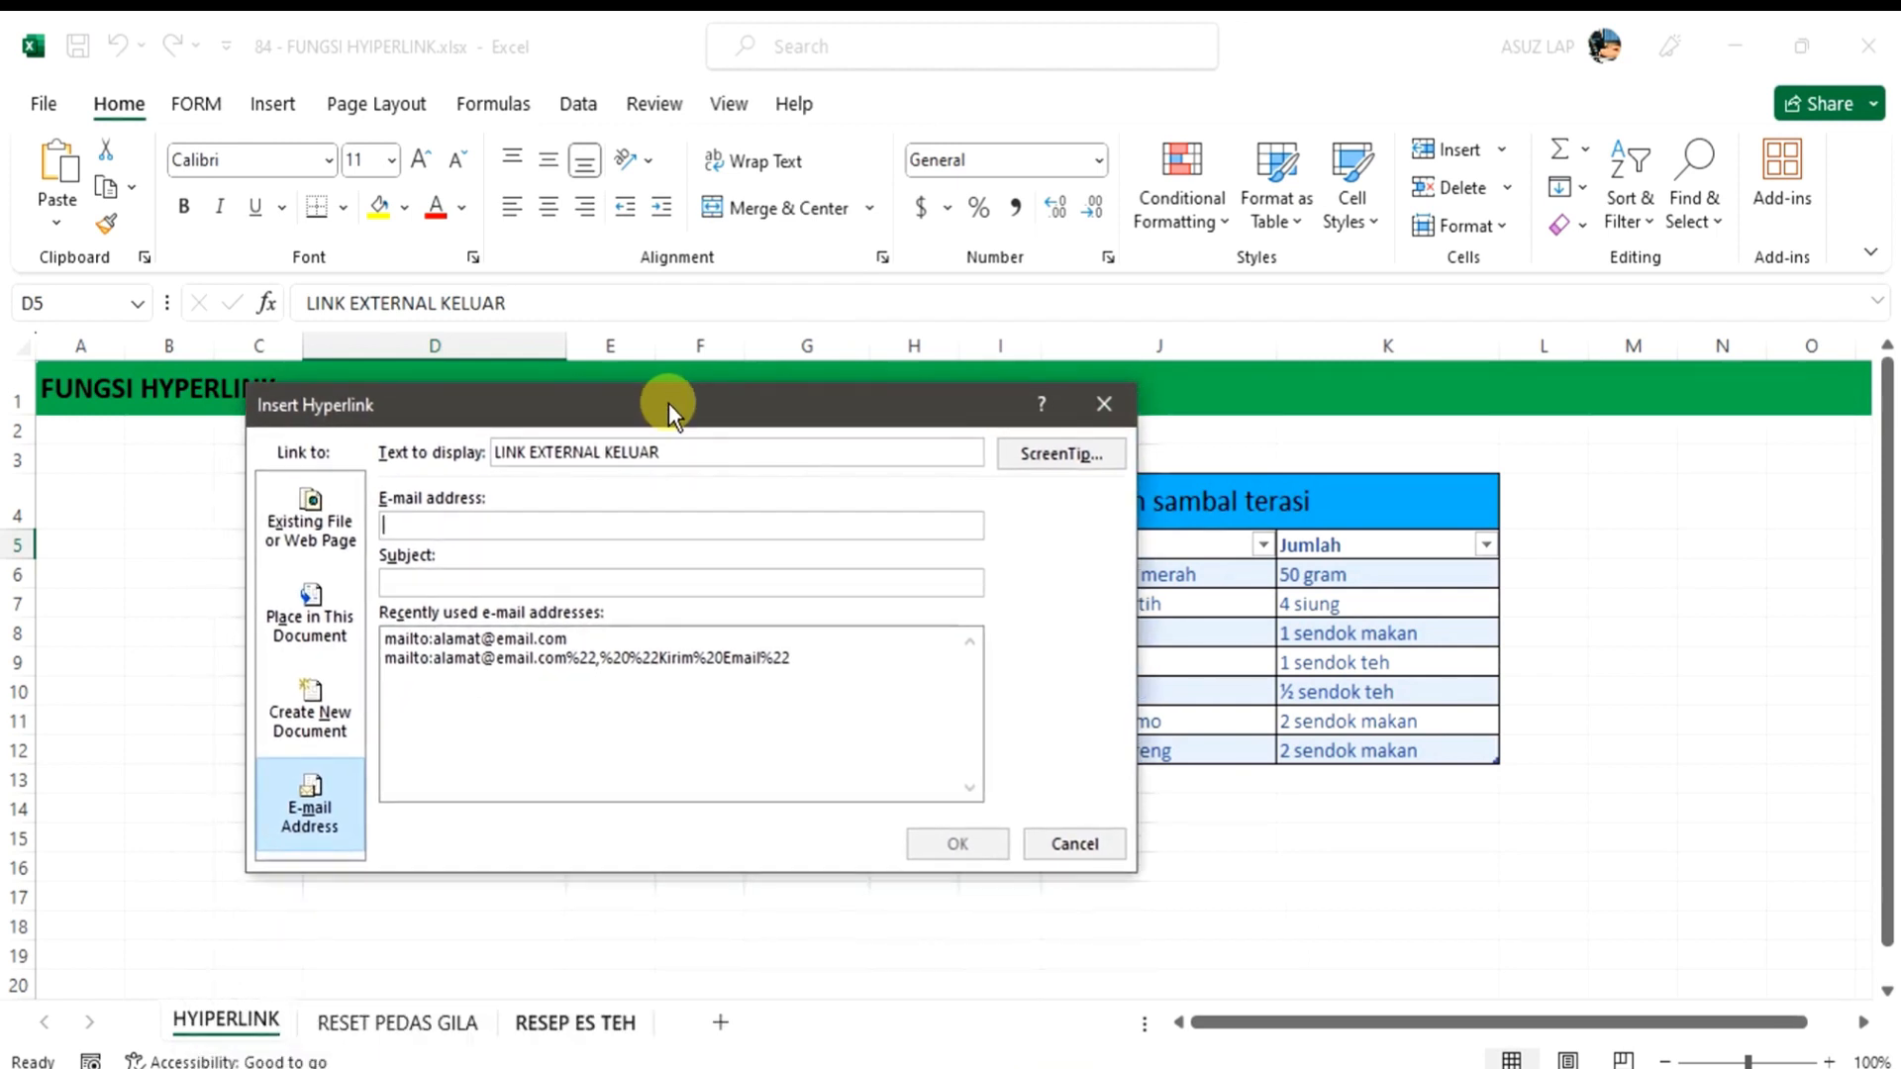
{"action": "left_click", "coordinate": [338, 541]}
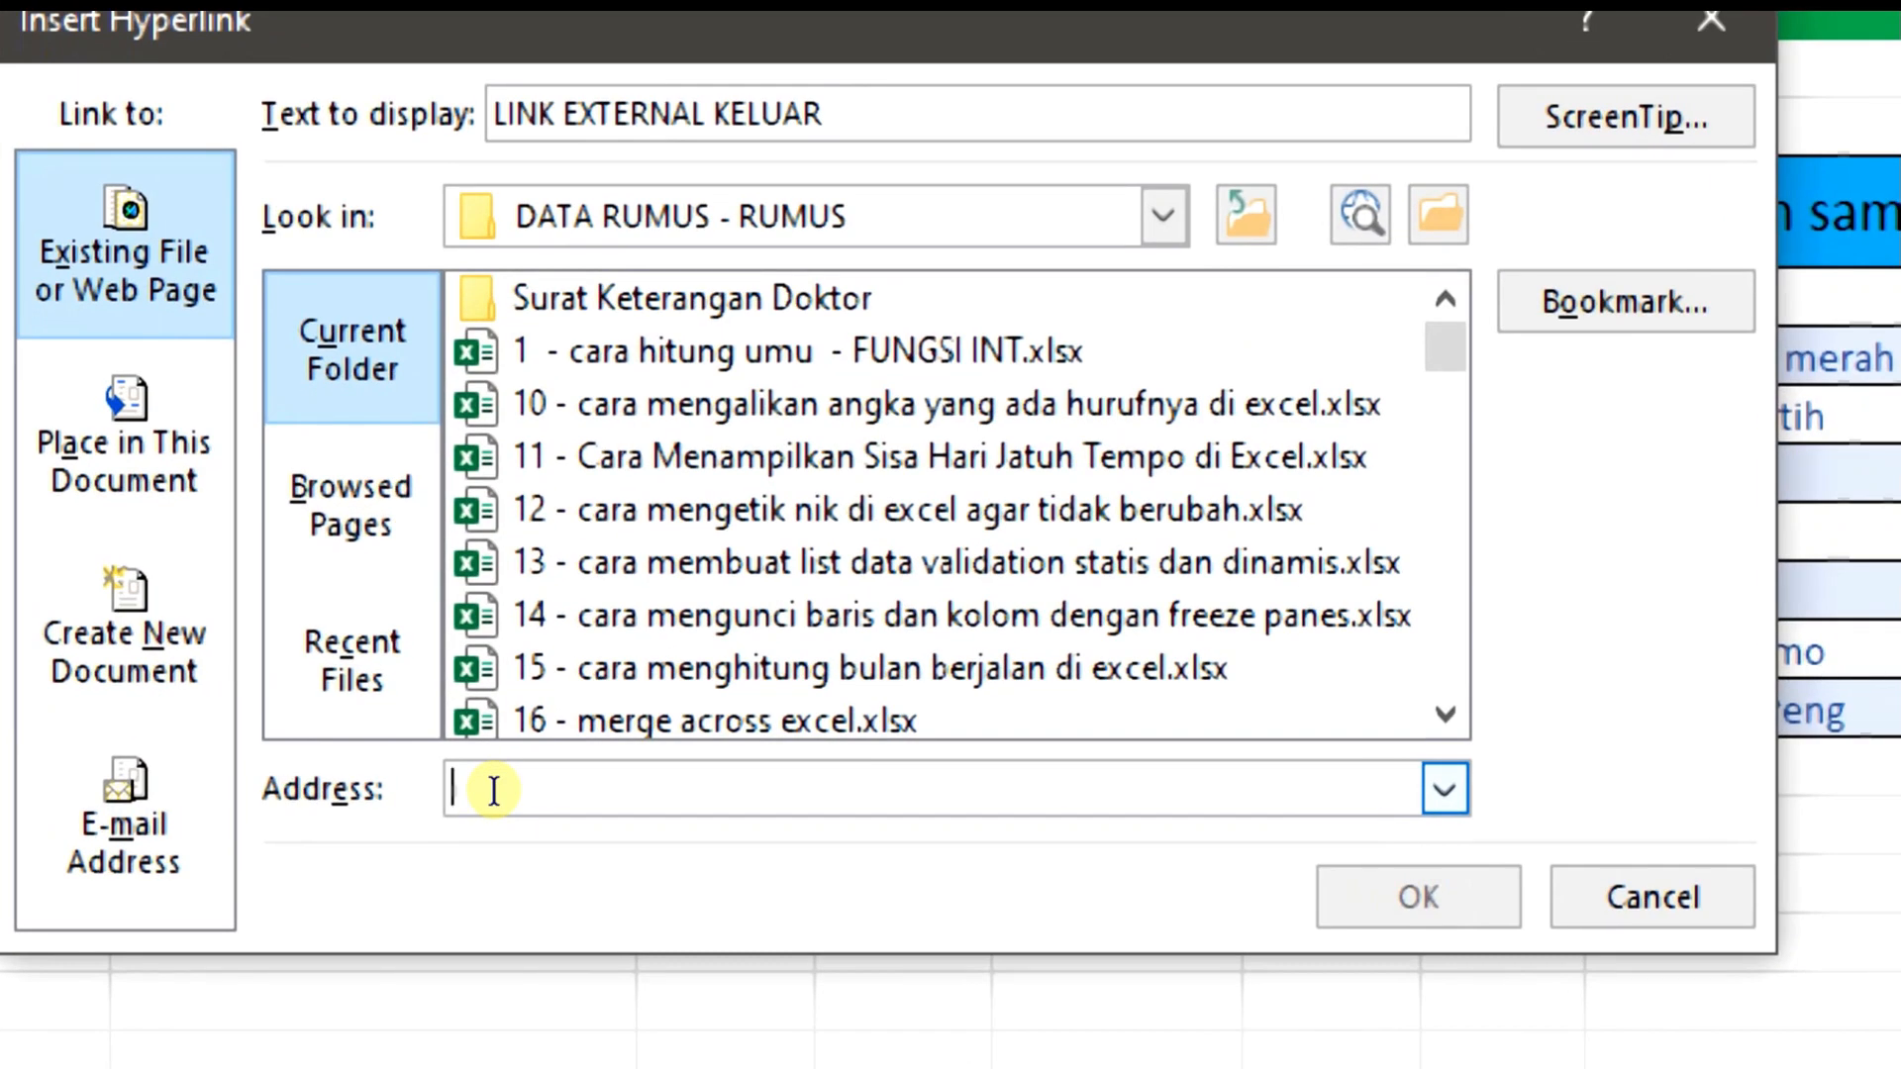
{"action": "right_click", "coordinate": [494, 789]}
{"action": "left_click", "coordinate": [555, 958]}
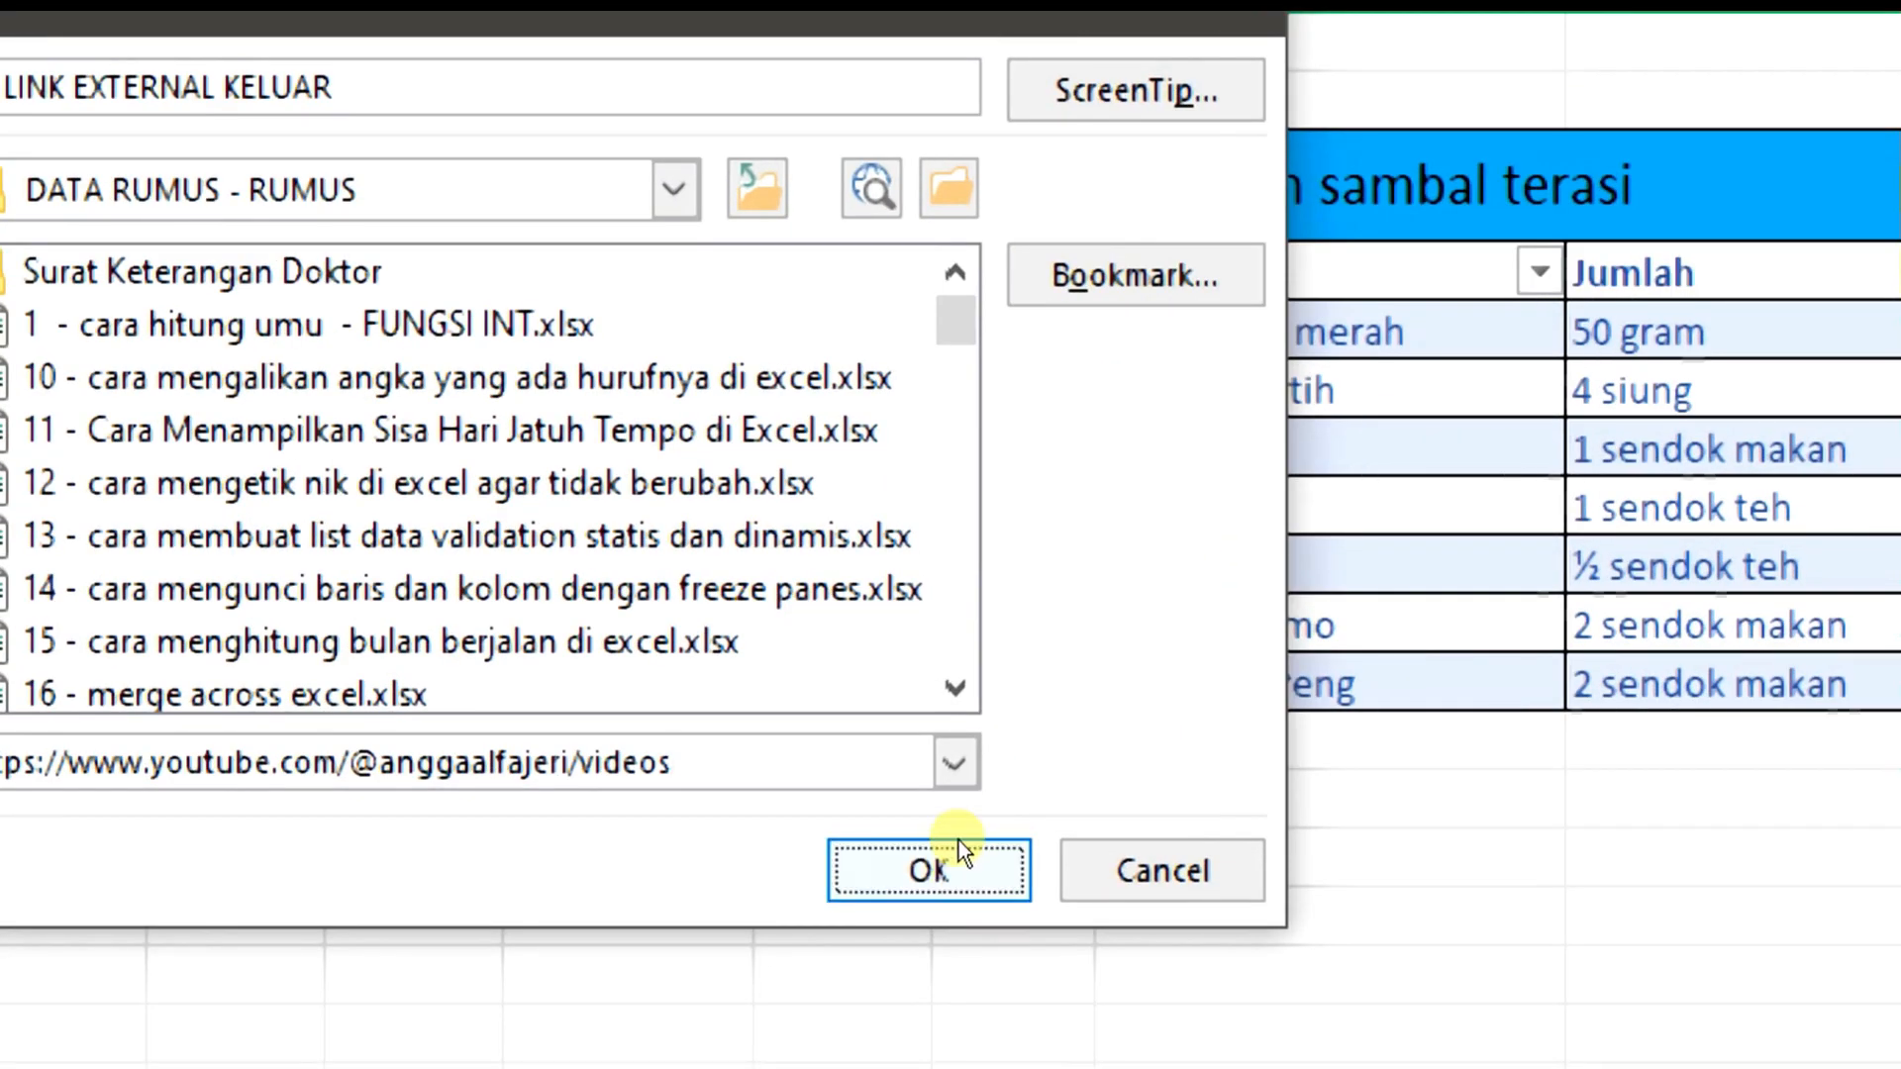
{"action": "left_click", "coordinate": [957, 843]}
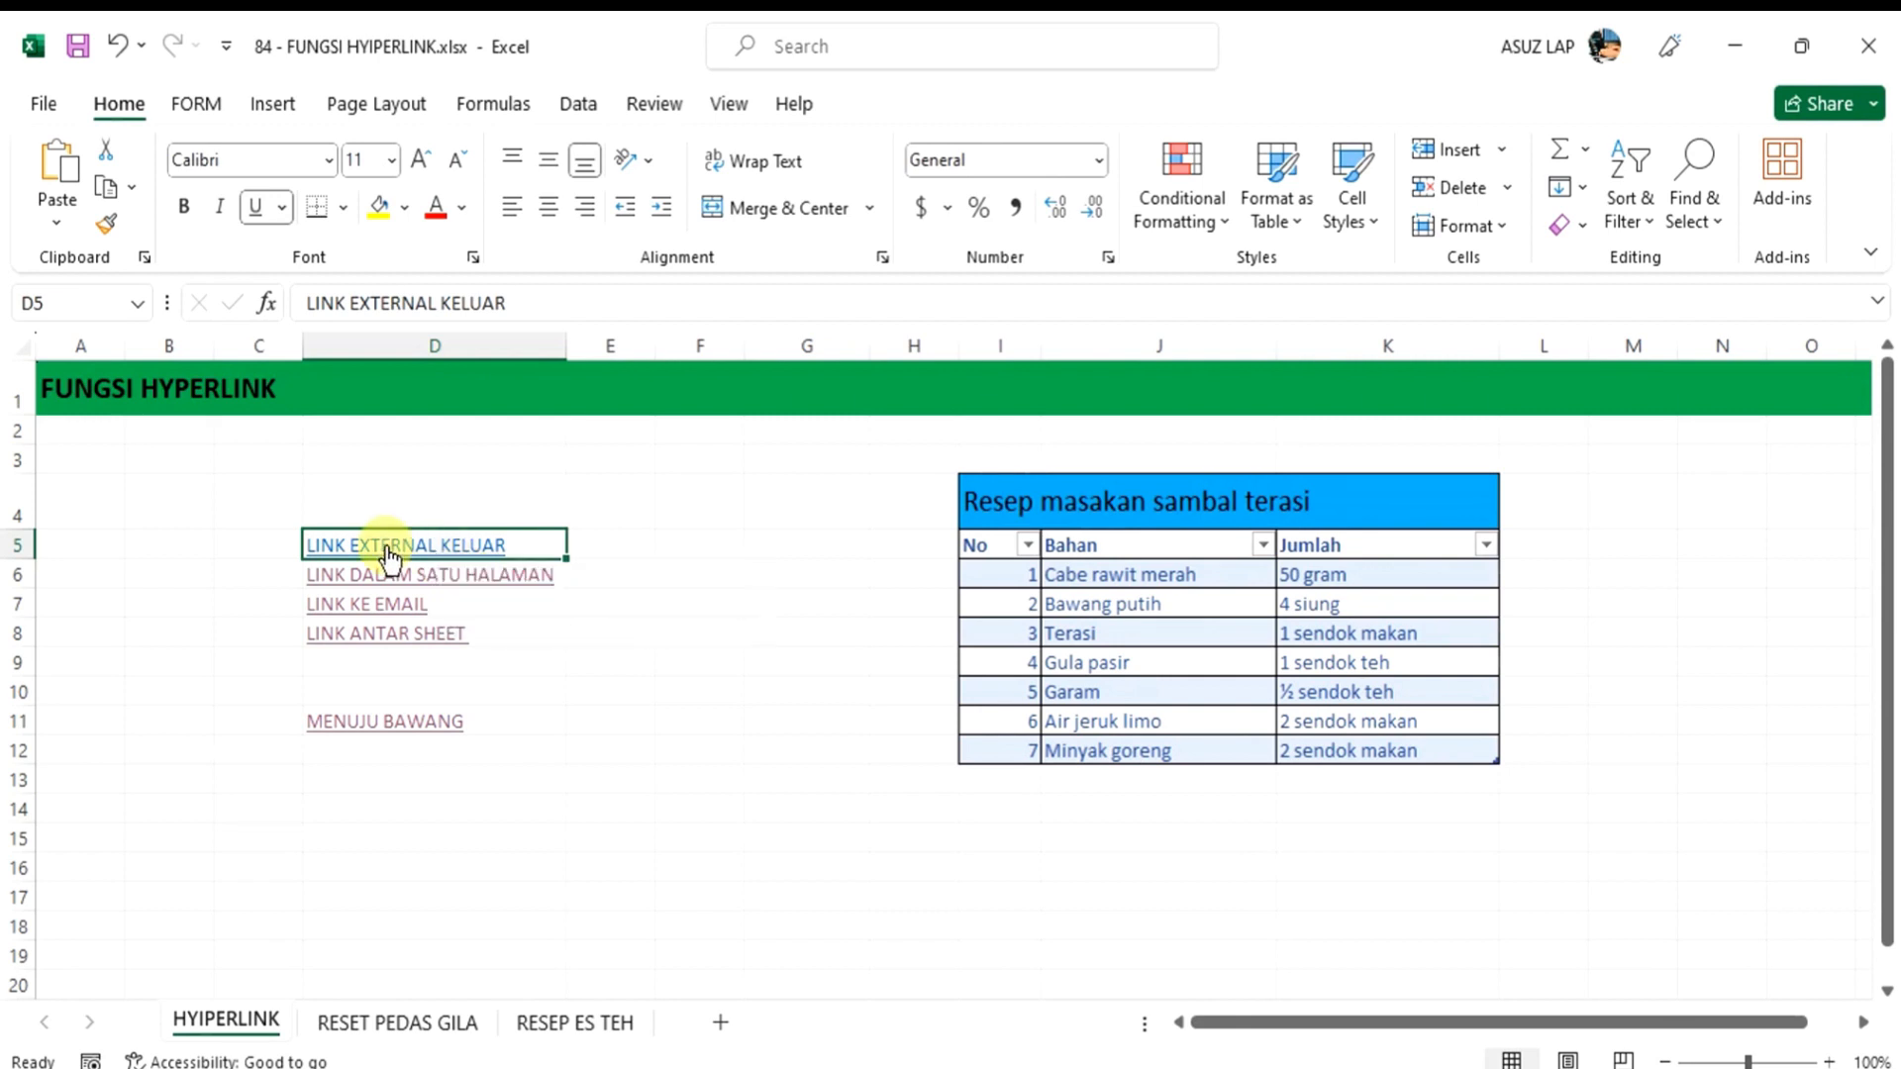
Test the new LINK EXTERNAL KELUAR hyperlink, return to Excel and follow LINK DALAM SATU HALAMAN
{"action": "left_click", "coordinate": [388, 548]}
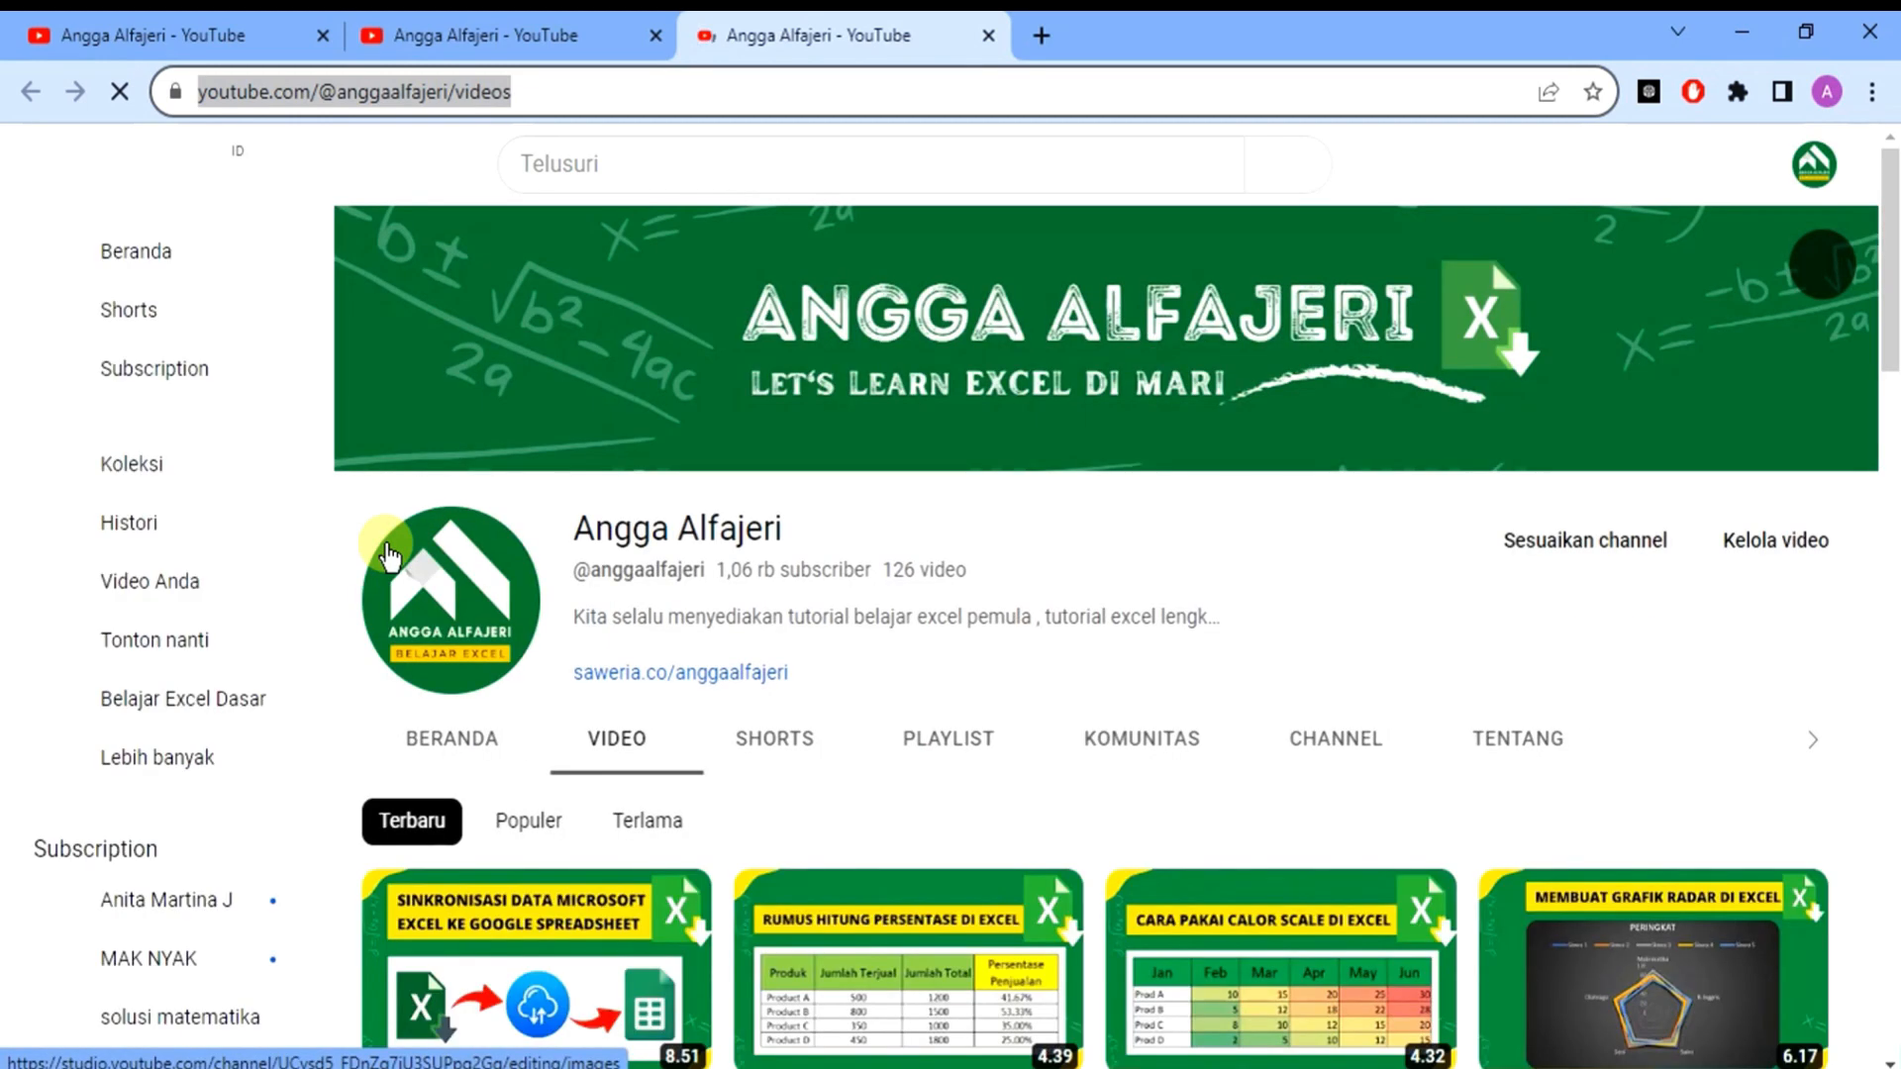
{"action": "left_click", "coordinate": [1039, 1068]}
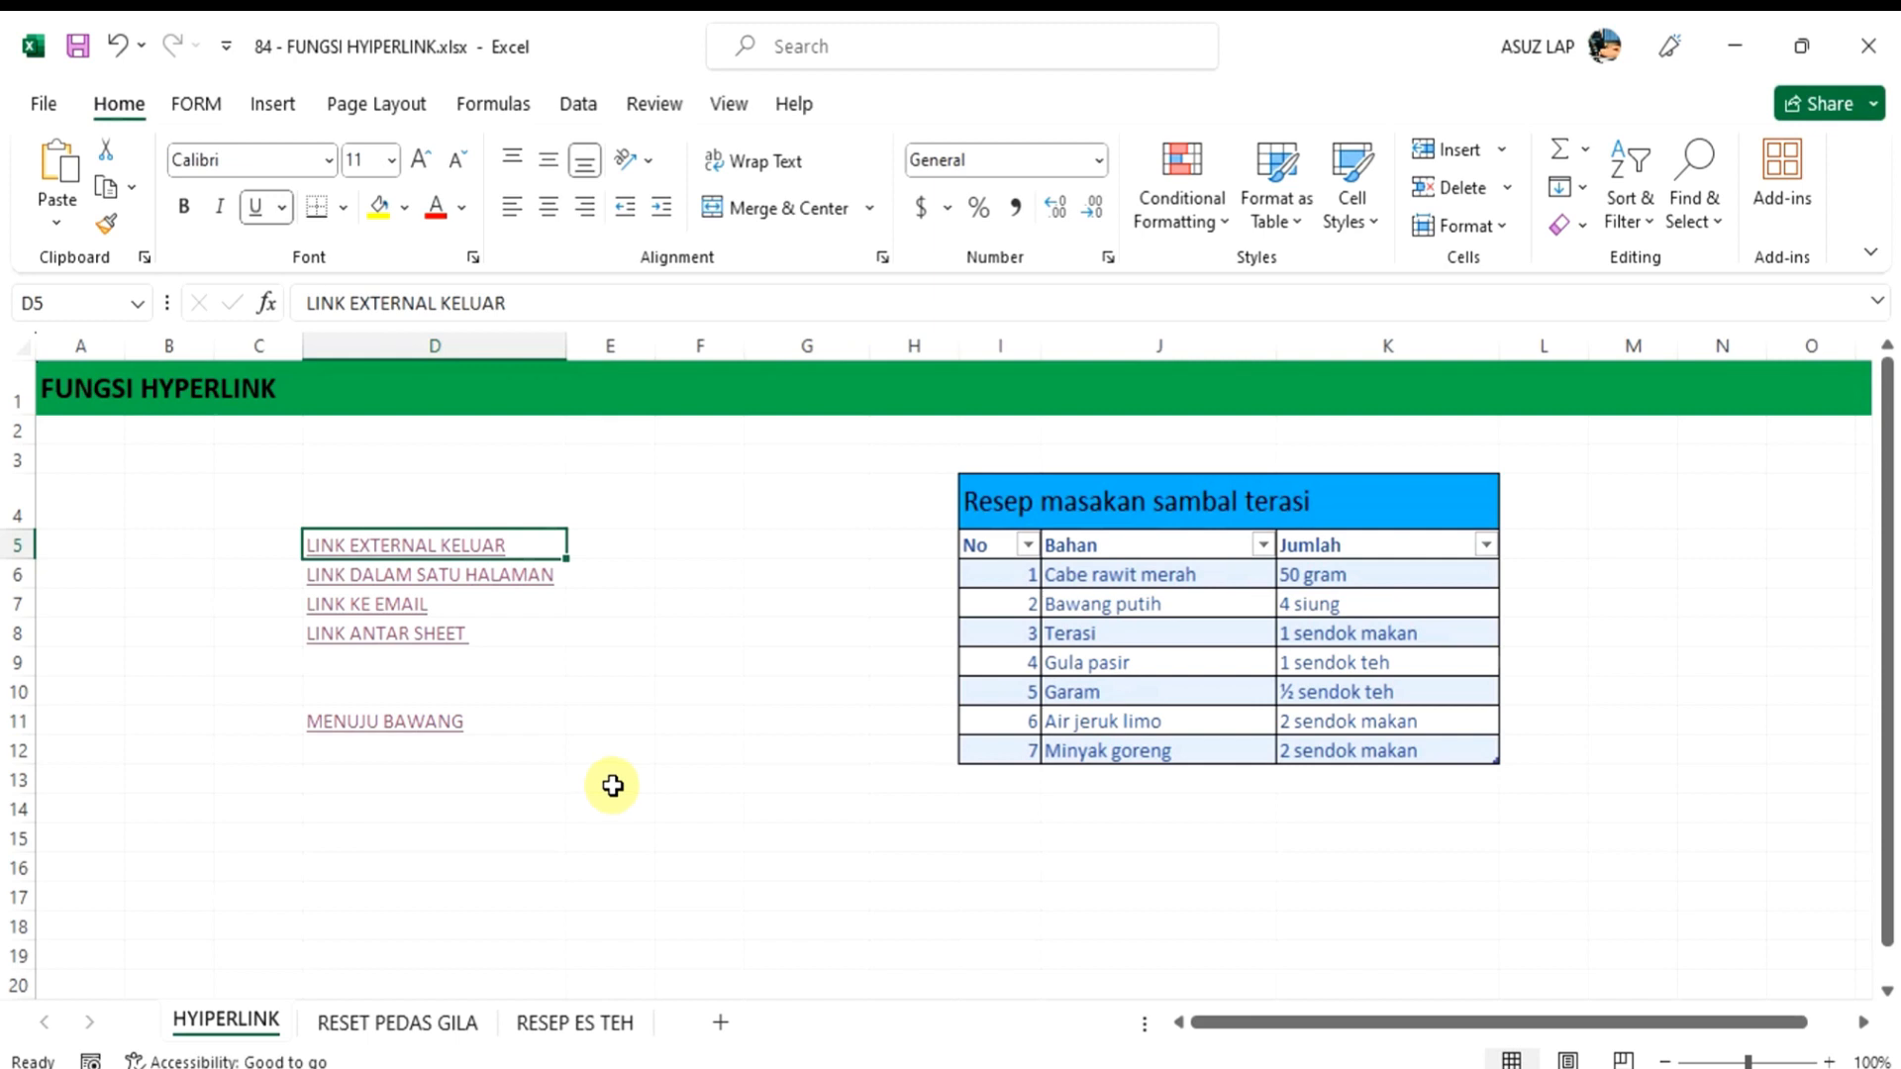
{"action": "left_click", "coordinate": [519, 594]}
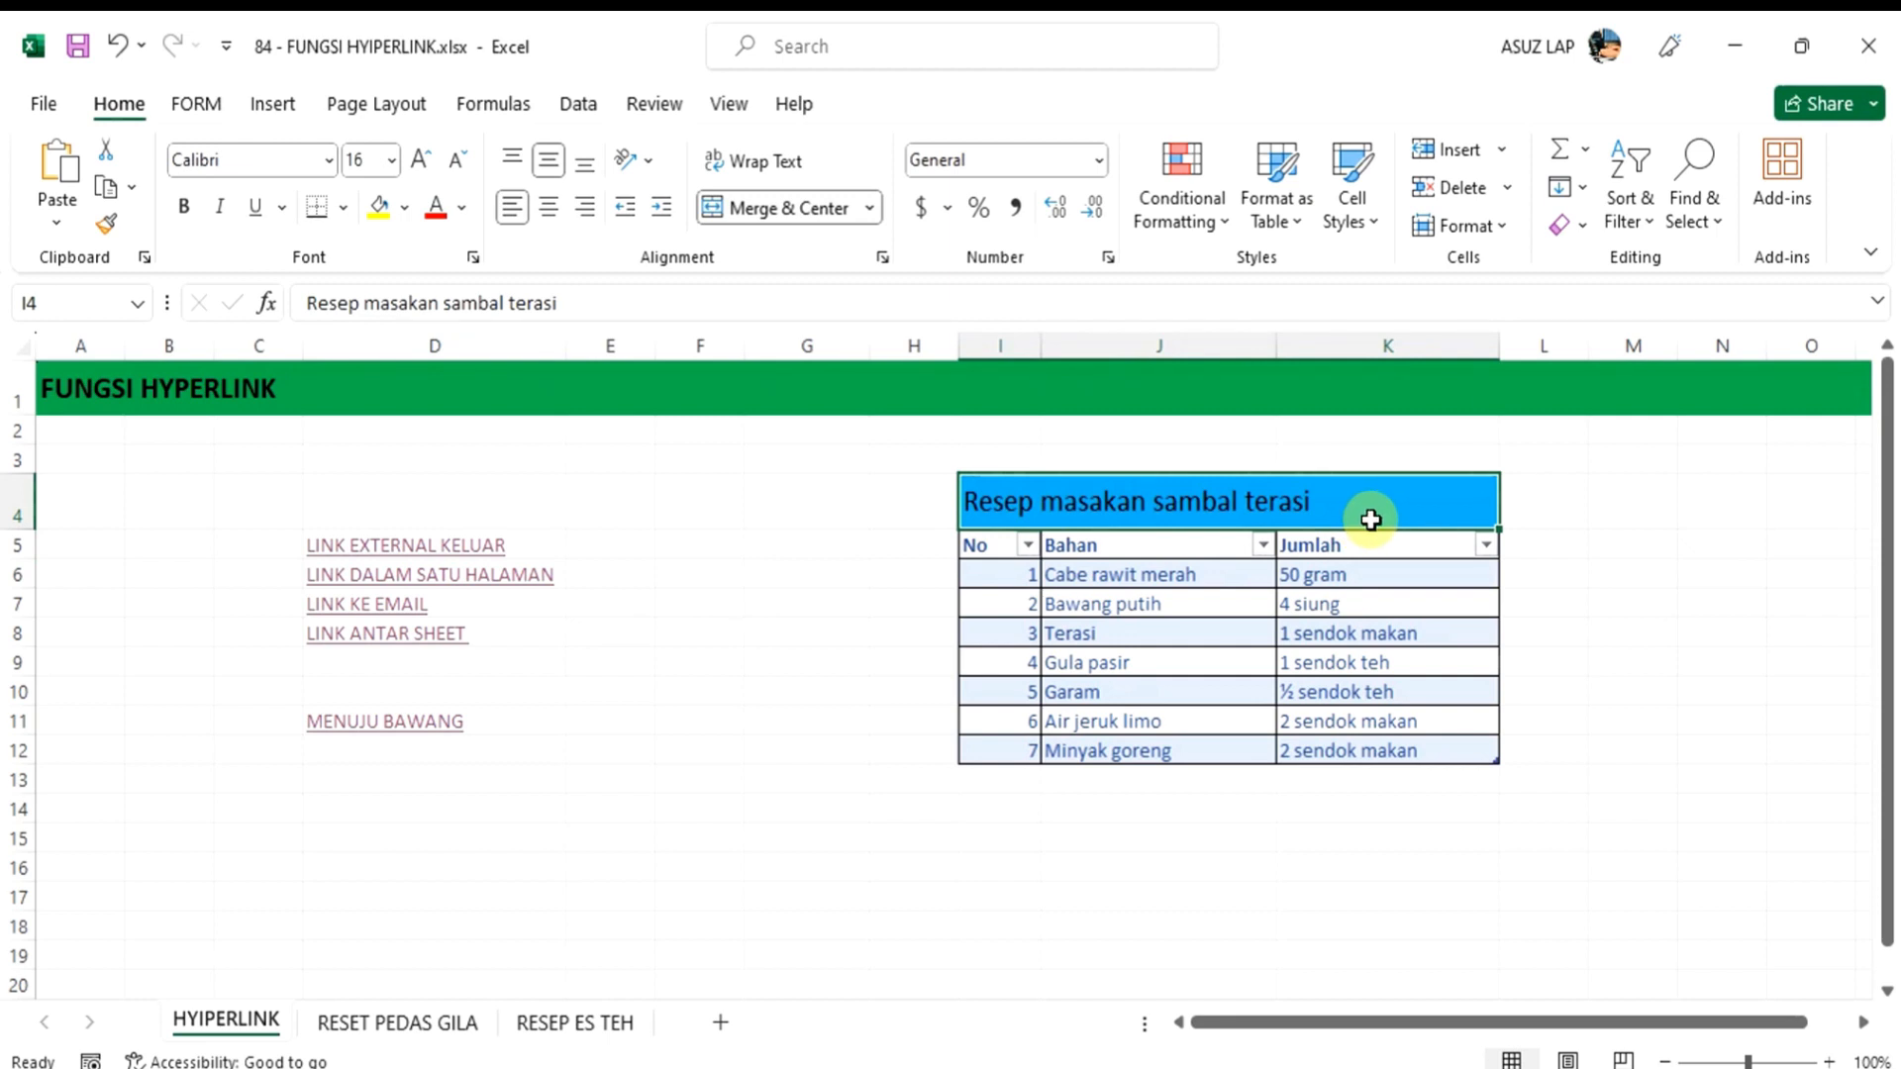
Copy the formula of D6 into D18 as plain text without the equals sign: HYPERLINK("#I4";"LINK DALAM SATU HALAMAN")
{"action": "left_click", "coordinate": [563, 572]}
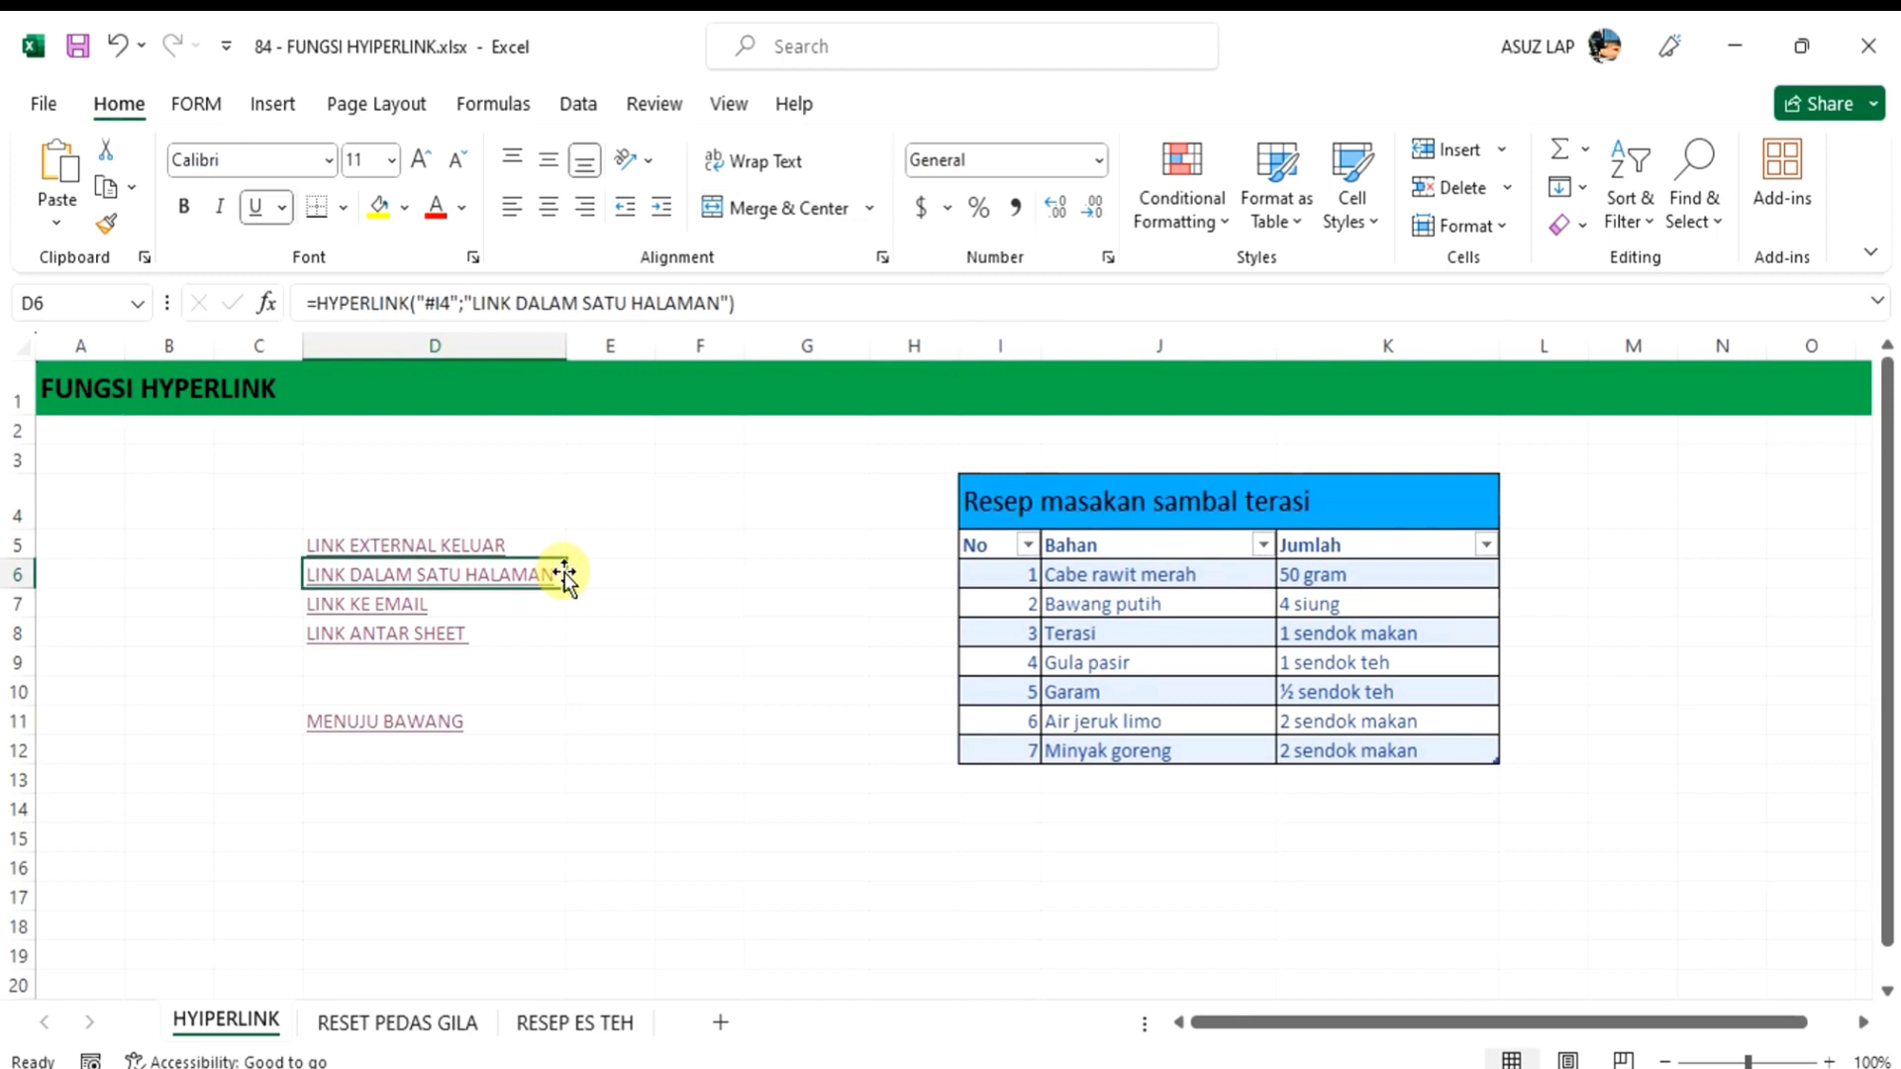
{"action": "left_click_drag", "start_coordinate": [734, 303], "coordinate": [293, 282]}
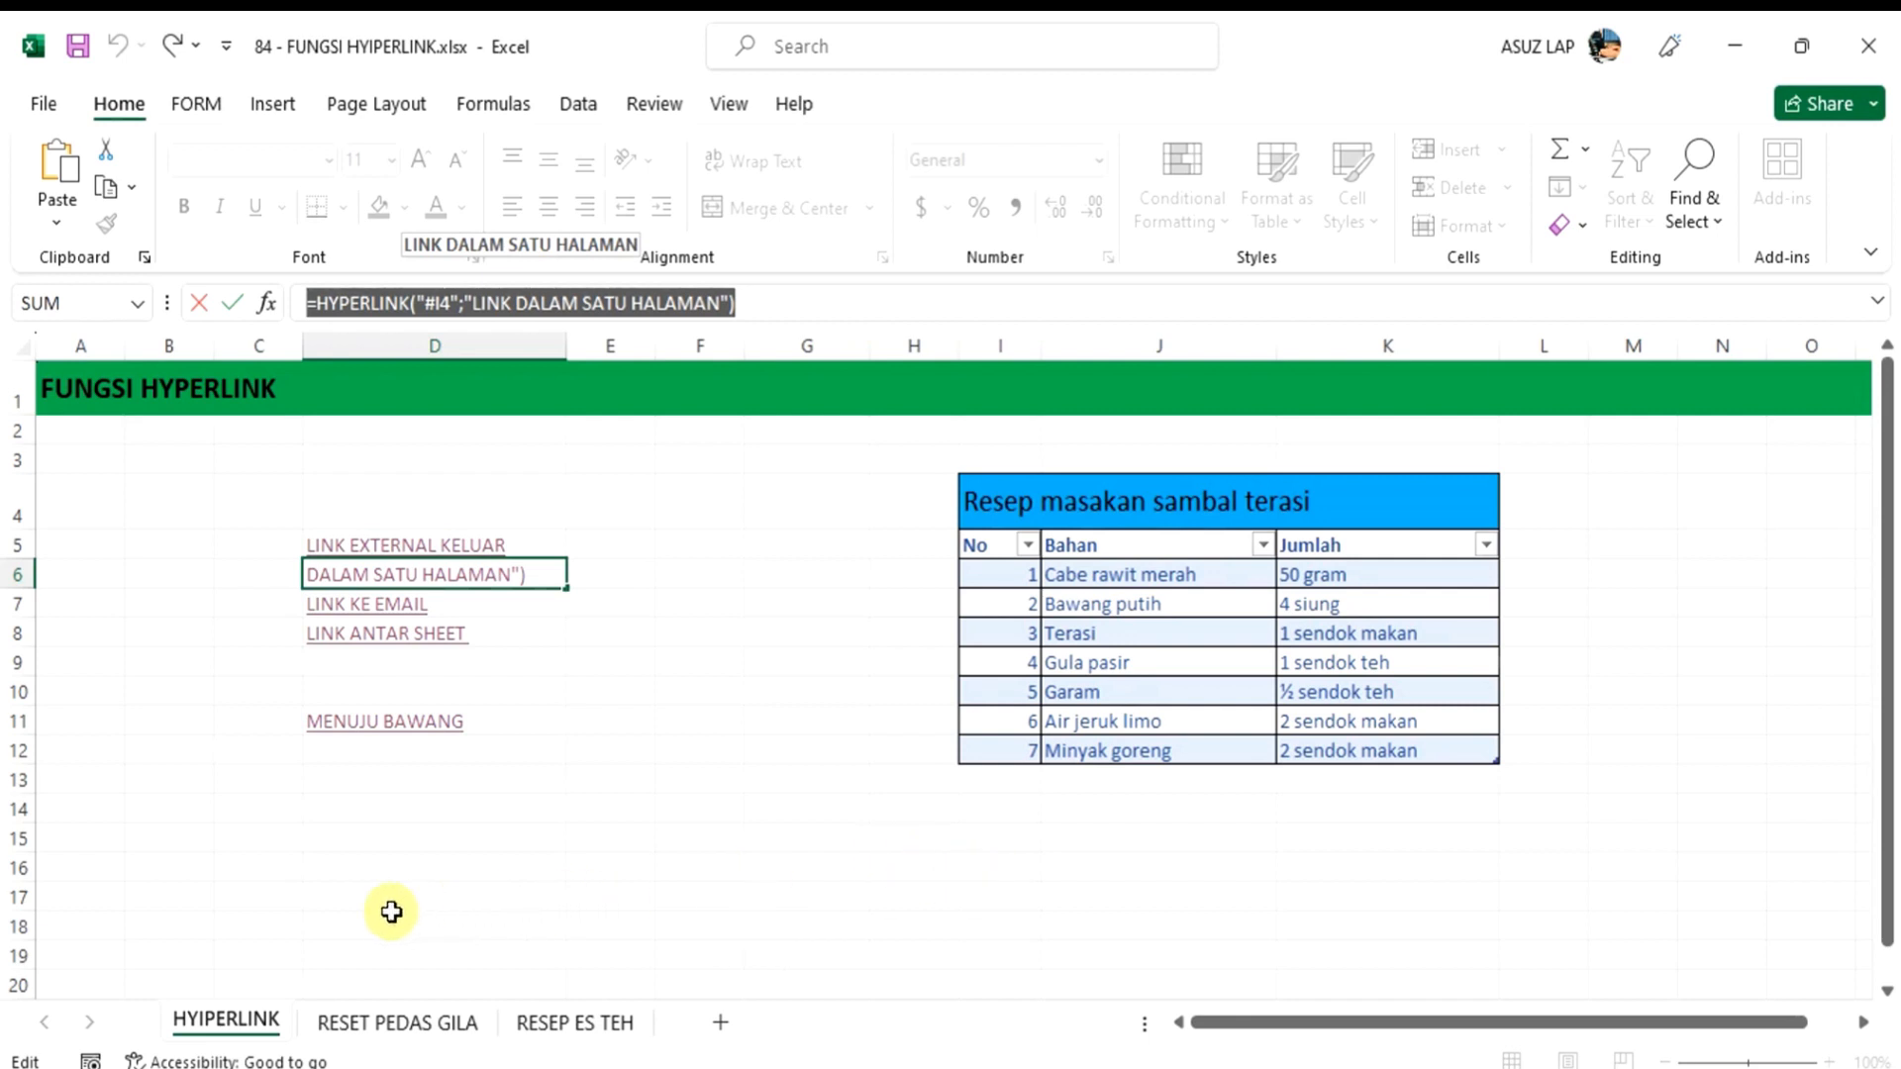
{"action": "type", "text": "="}
{"action": "left_click", "coordinate": [335, 916]}
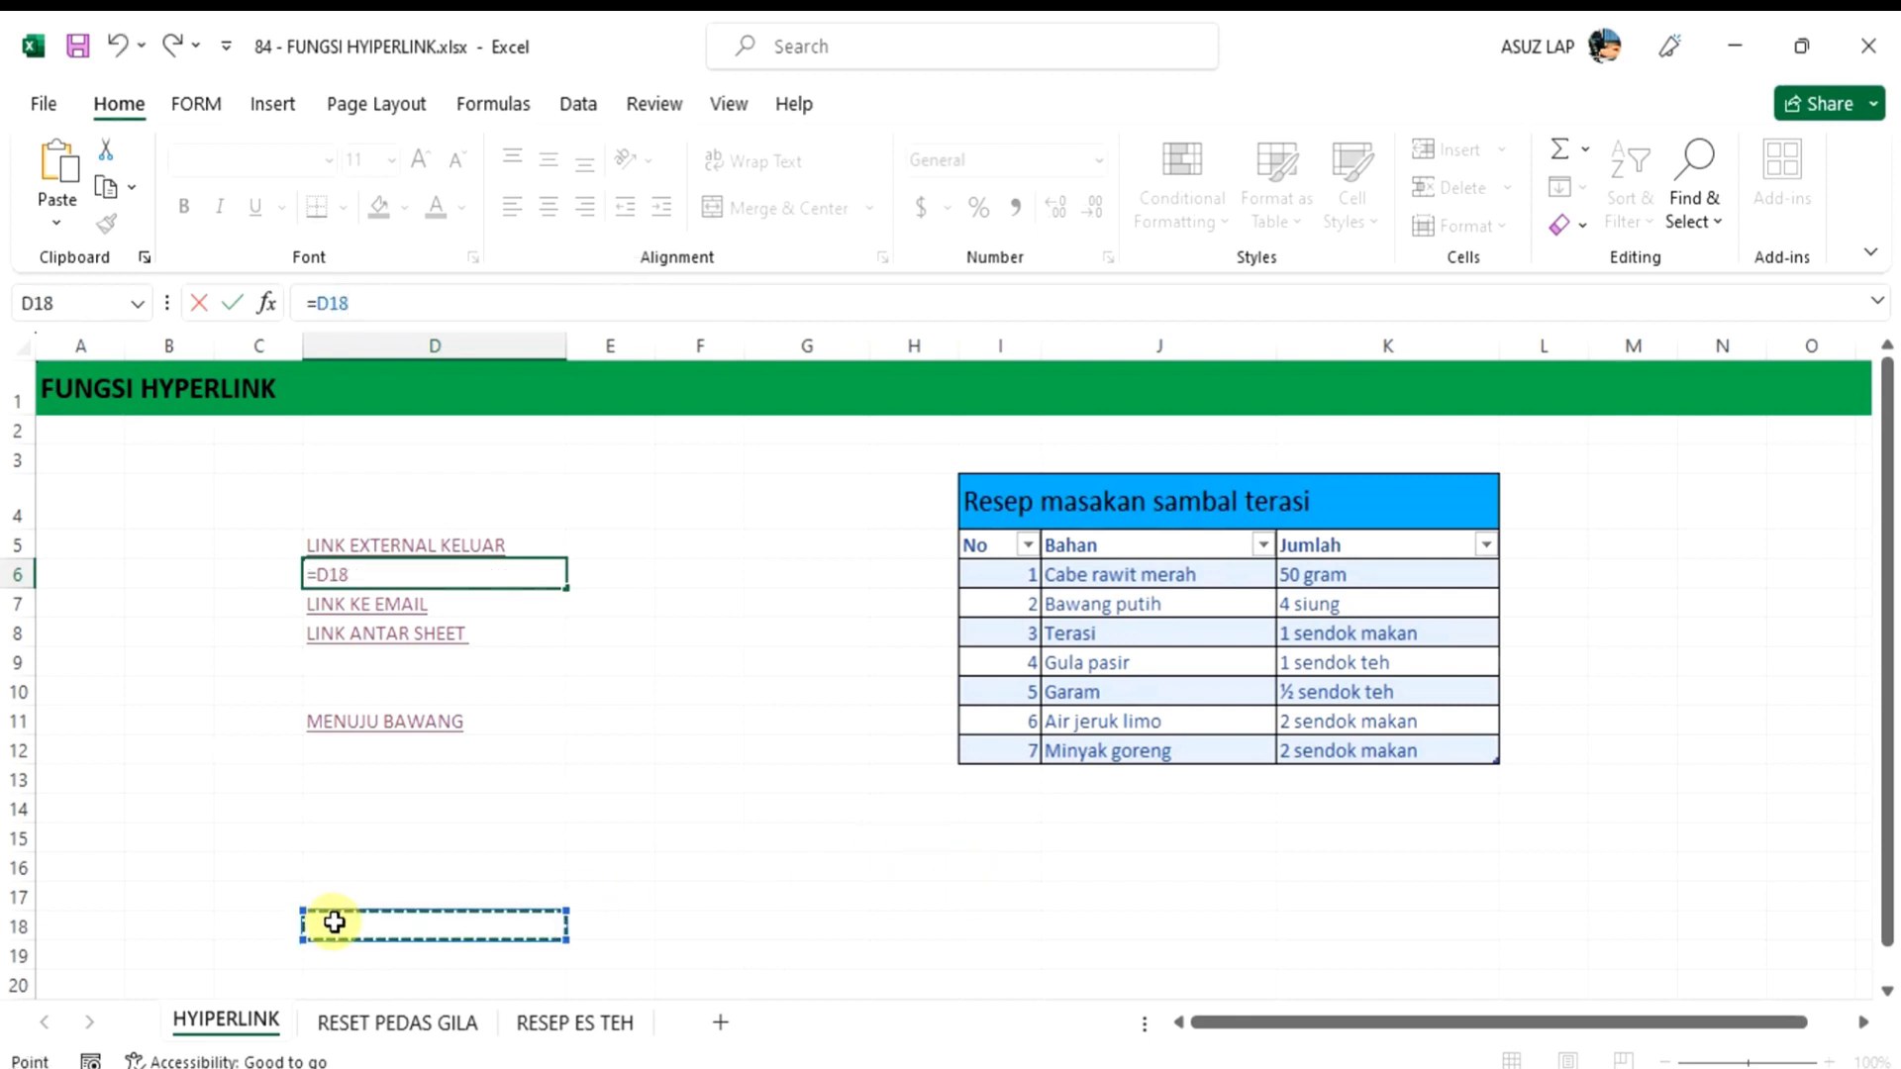
{"action": "key", "text": "Escape"}
{"action": "left_click", "coordinate": [336, 920]}
{"action": "double_click", "coordinate": [336, 920]}
{"action": "key", "text": "ctrl+v"}
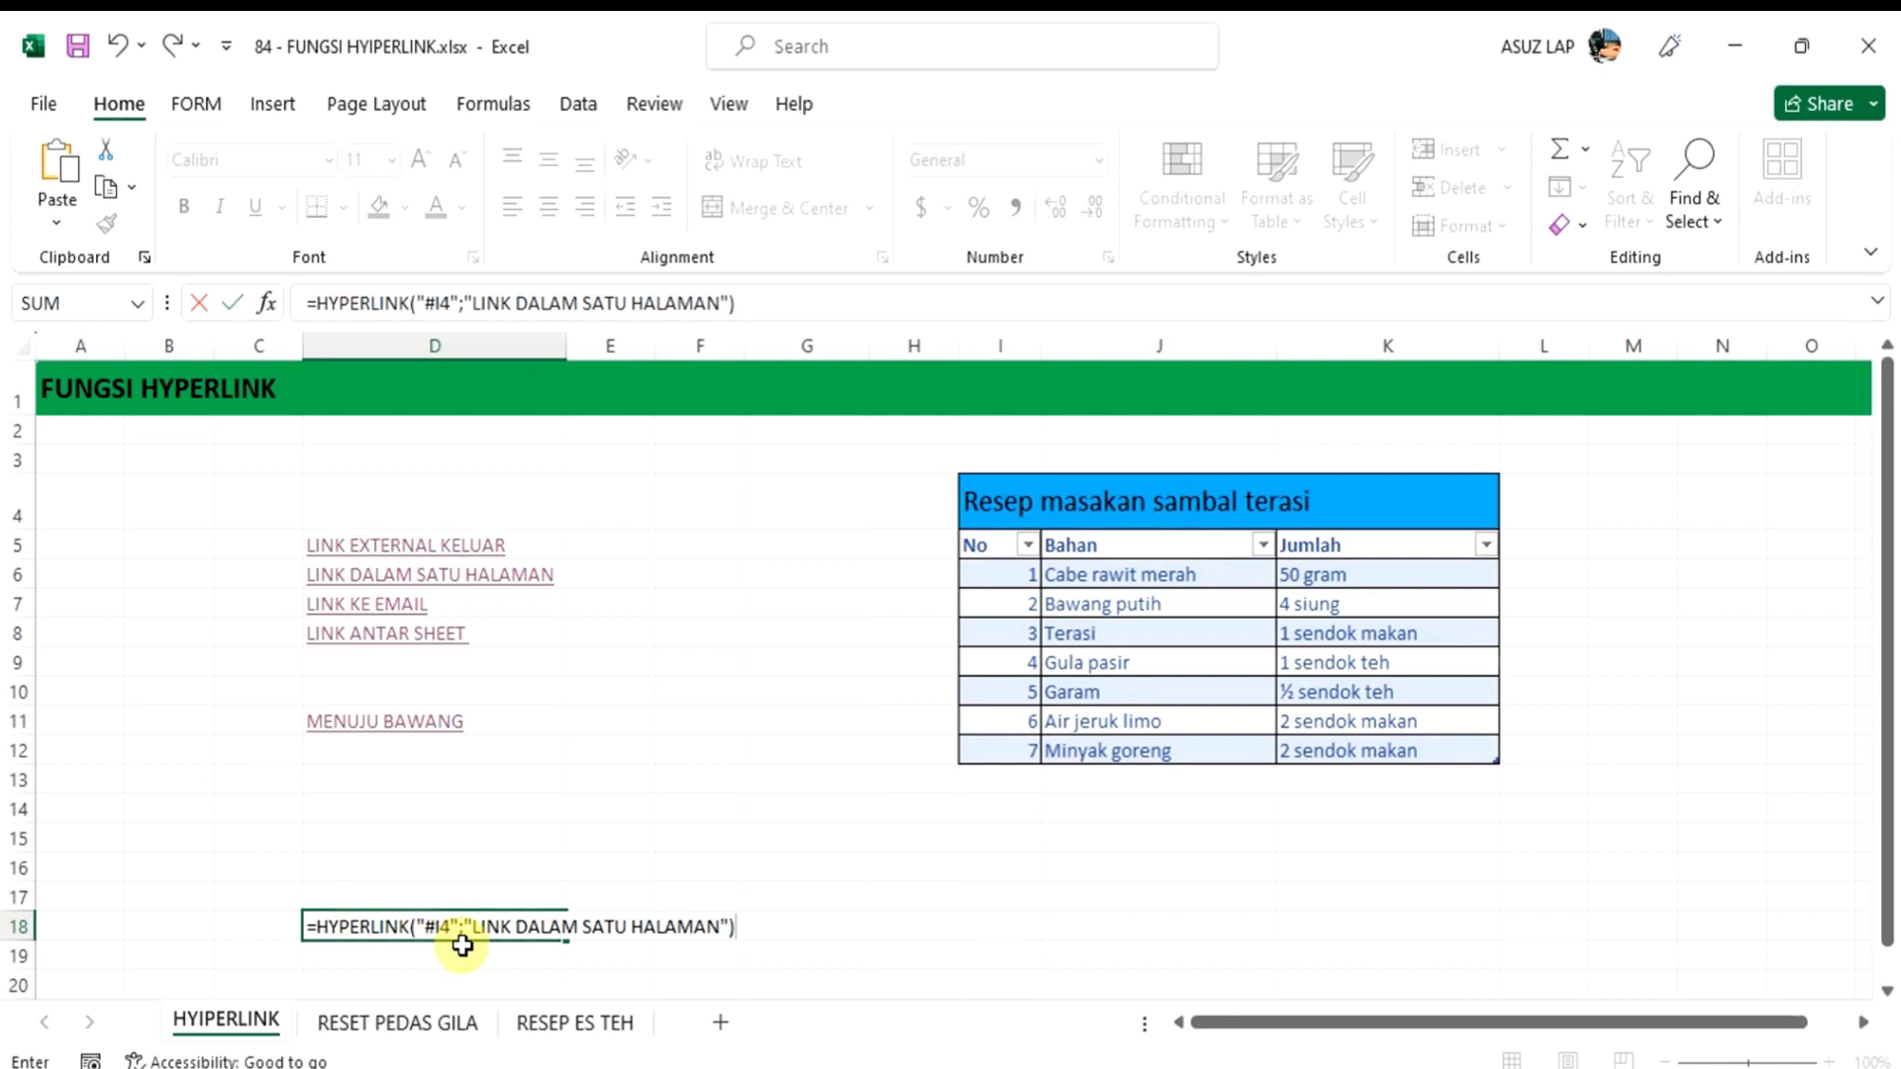
{"action": "left_click", "coordinate": [313, 927]}
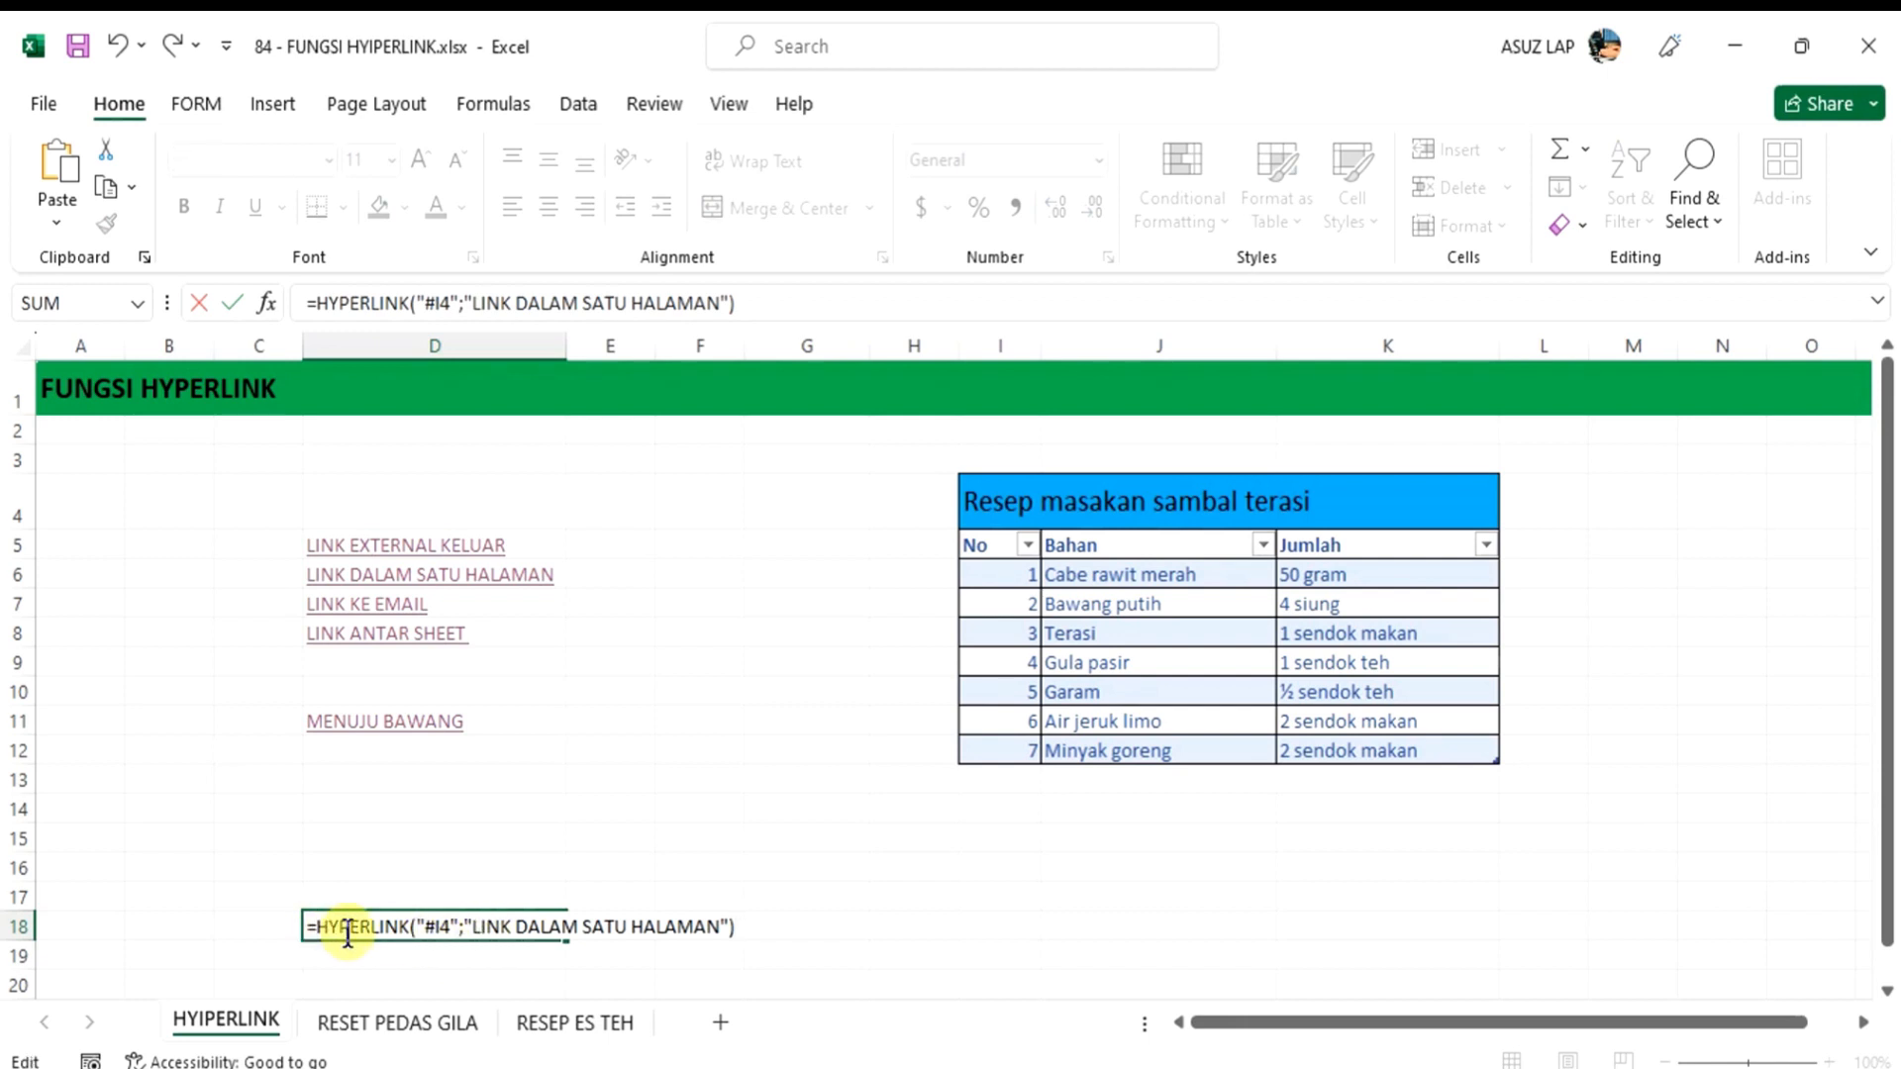
{"action": "key", "text": "BackSpace"}
{"action": "left_click", "coordinate": [806, 926]}
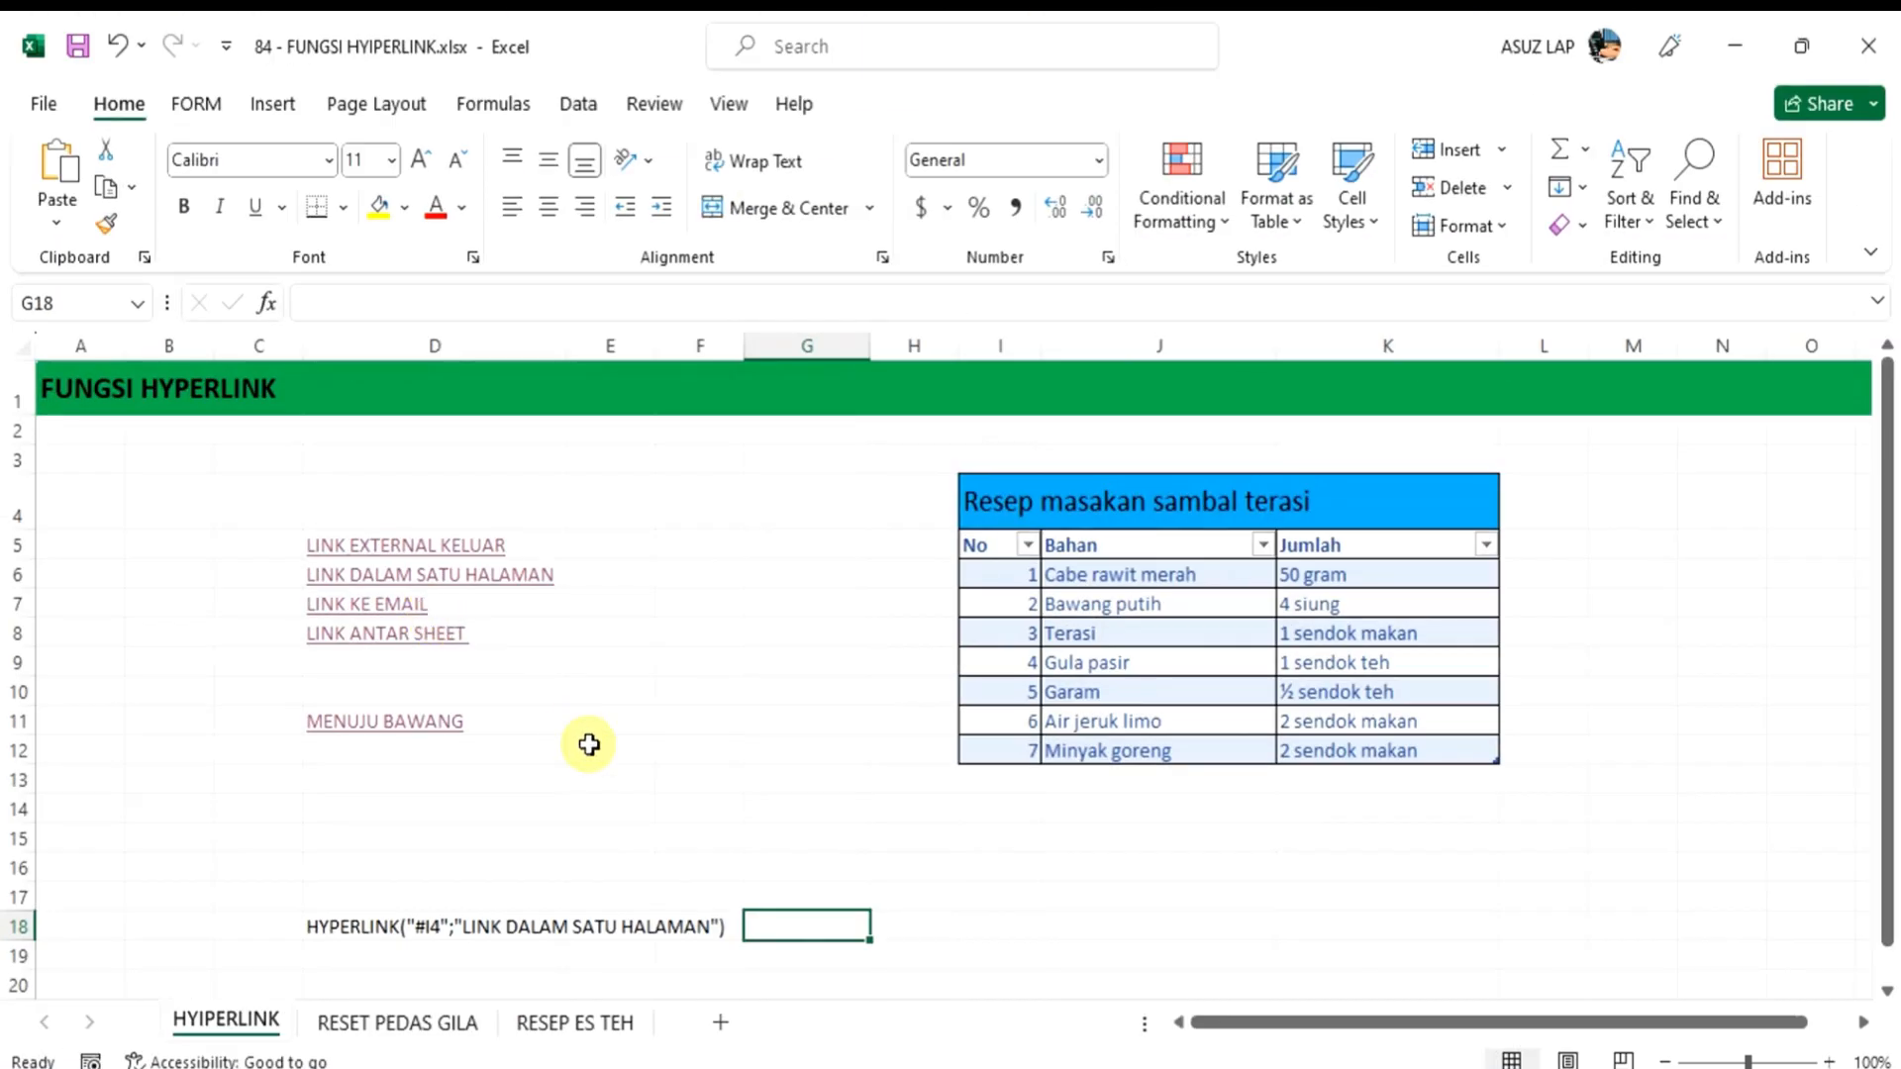
Clear the formula in D6, start a new HYPERLINK function there and open its function arguments
{"action": "left_click", "coordinate": [557, 570]}
{"action": "left_click_drag", "start_coordinate": [753, 303], "coordinate": [259, 329]}
{"action": "key", "text": "BackSpace"}
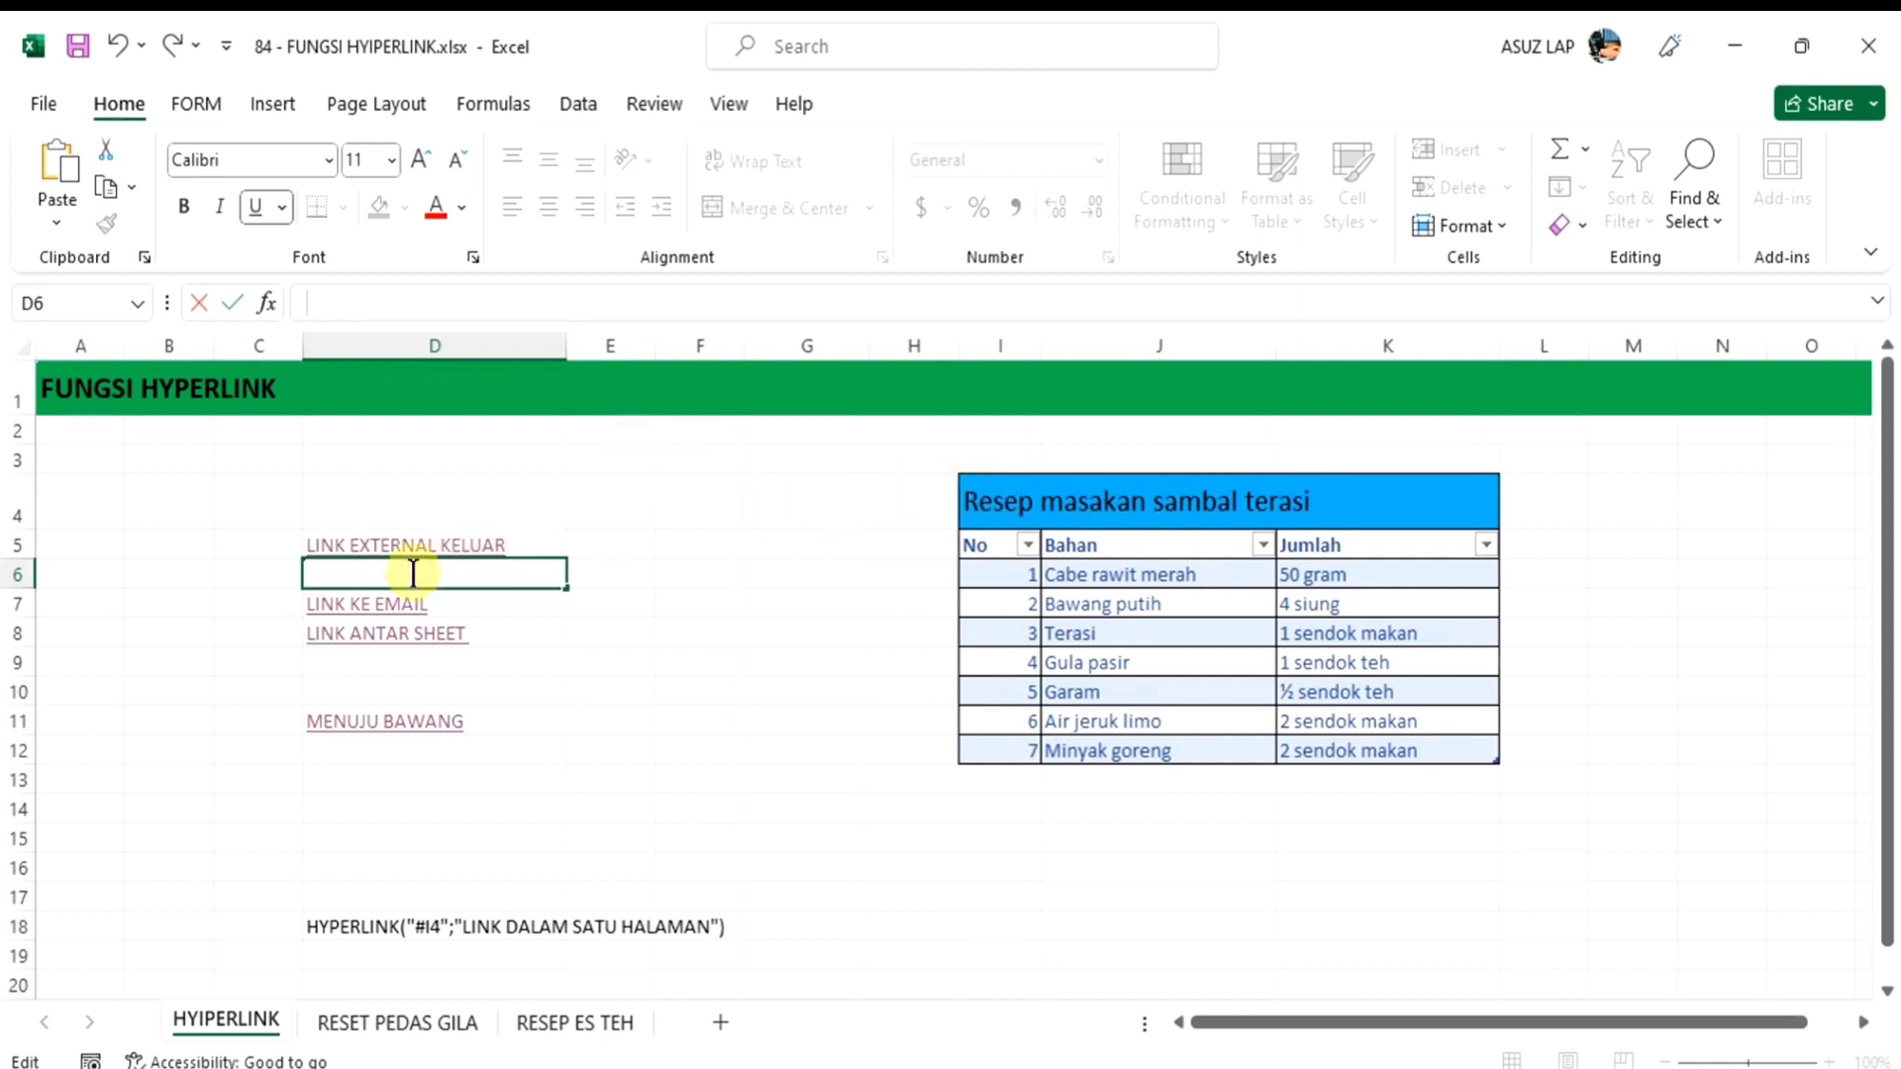
{"action": "type", "text": "="}
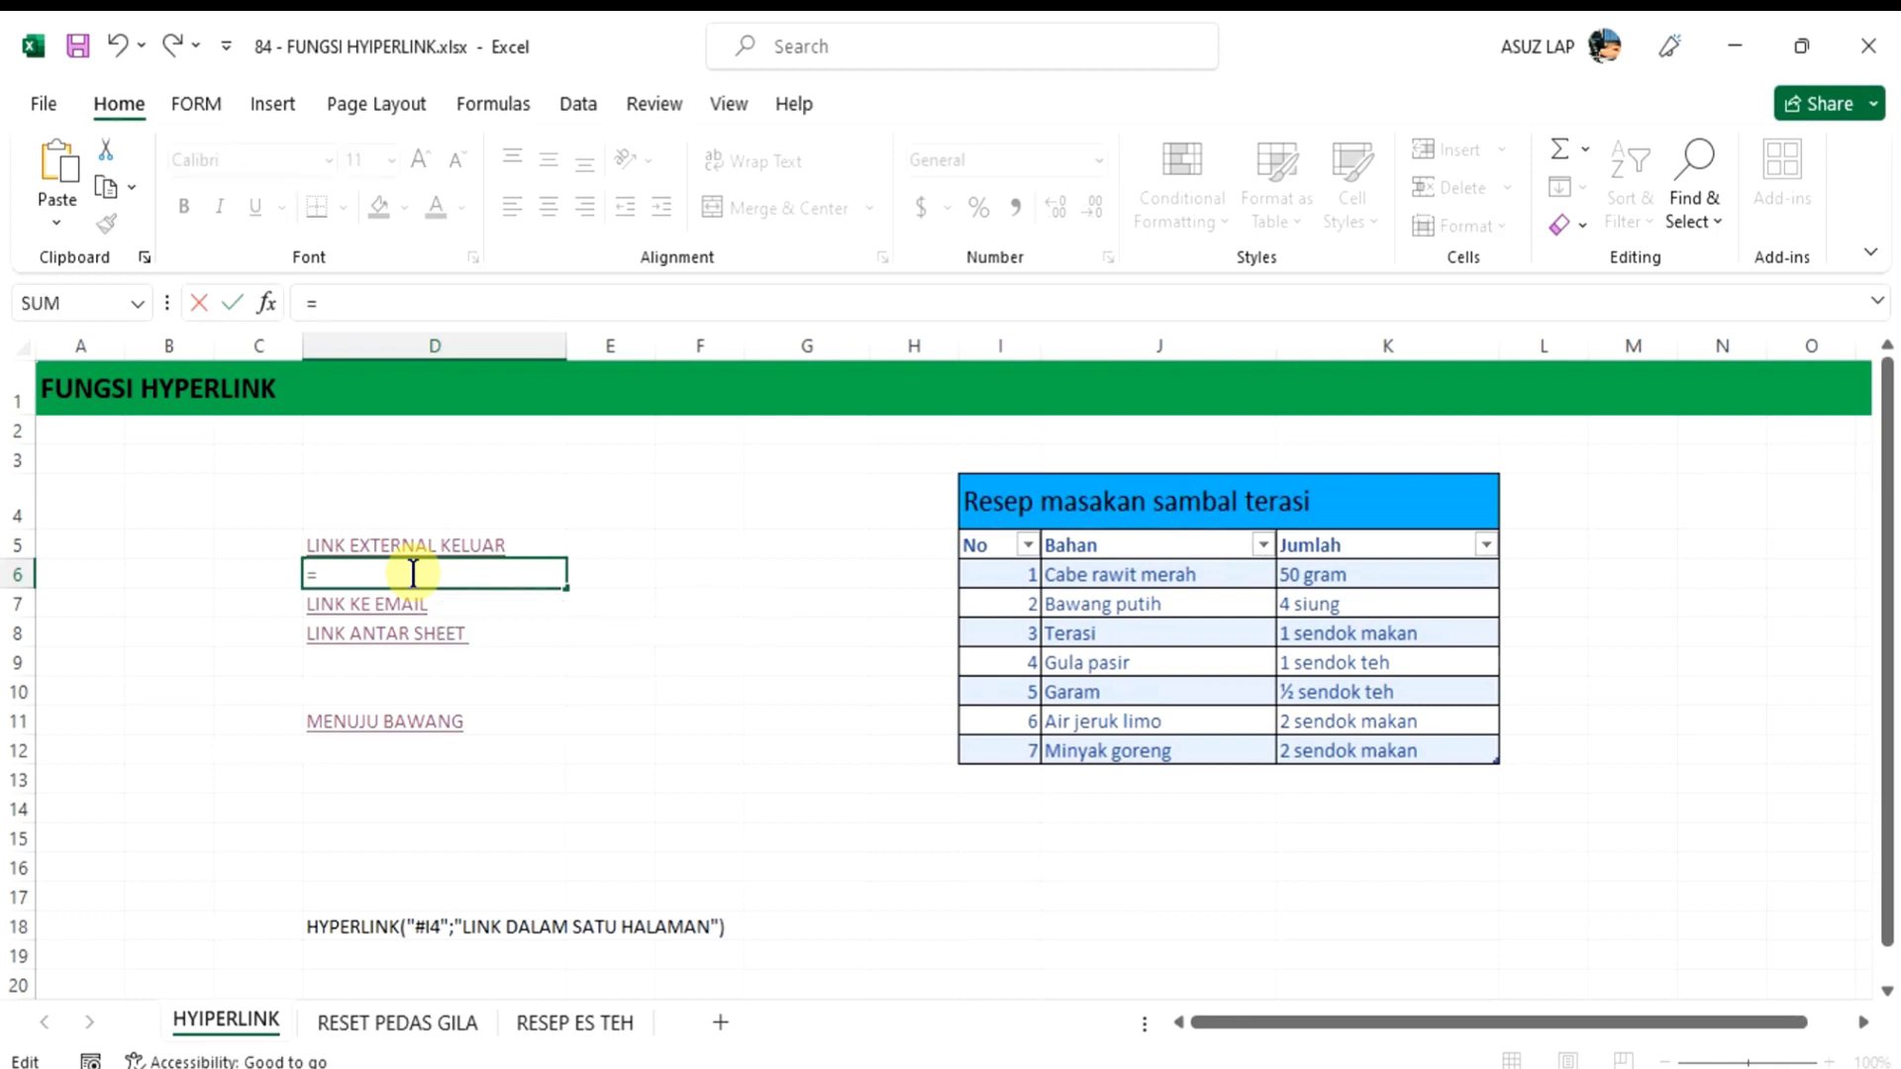
{"action": "type", "text": "hy"}
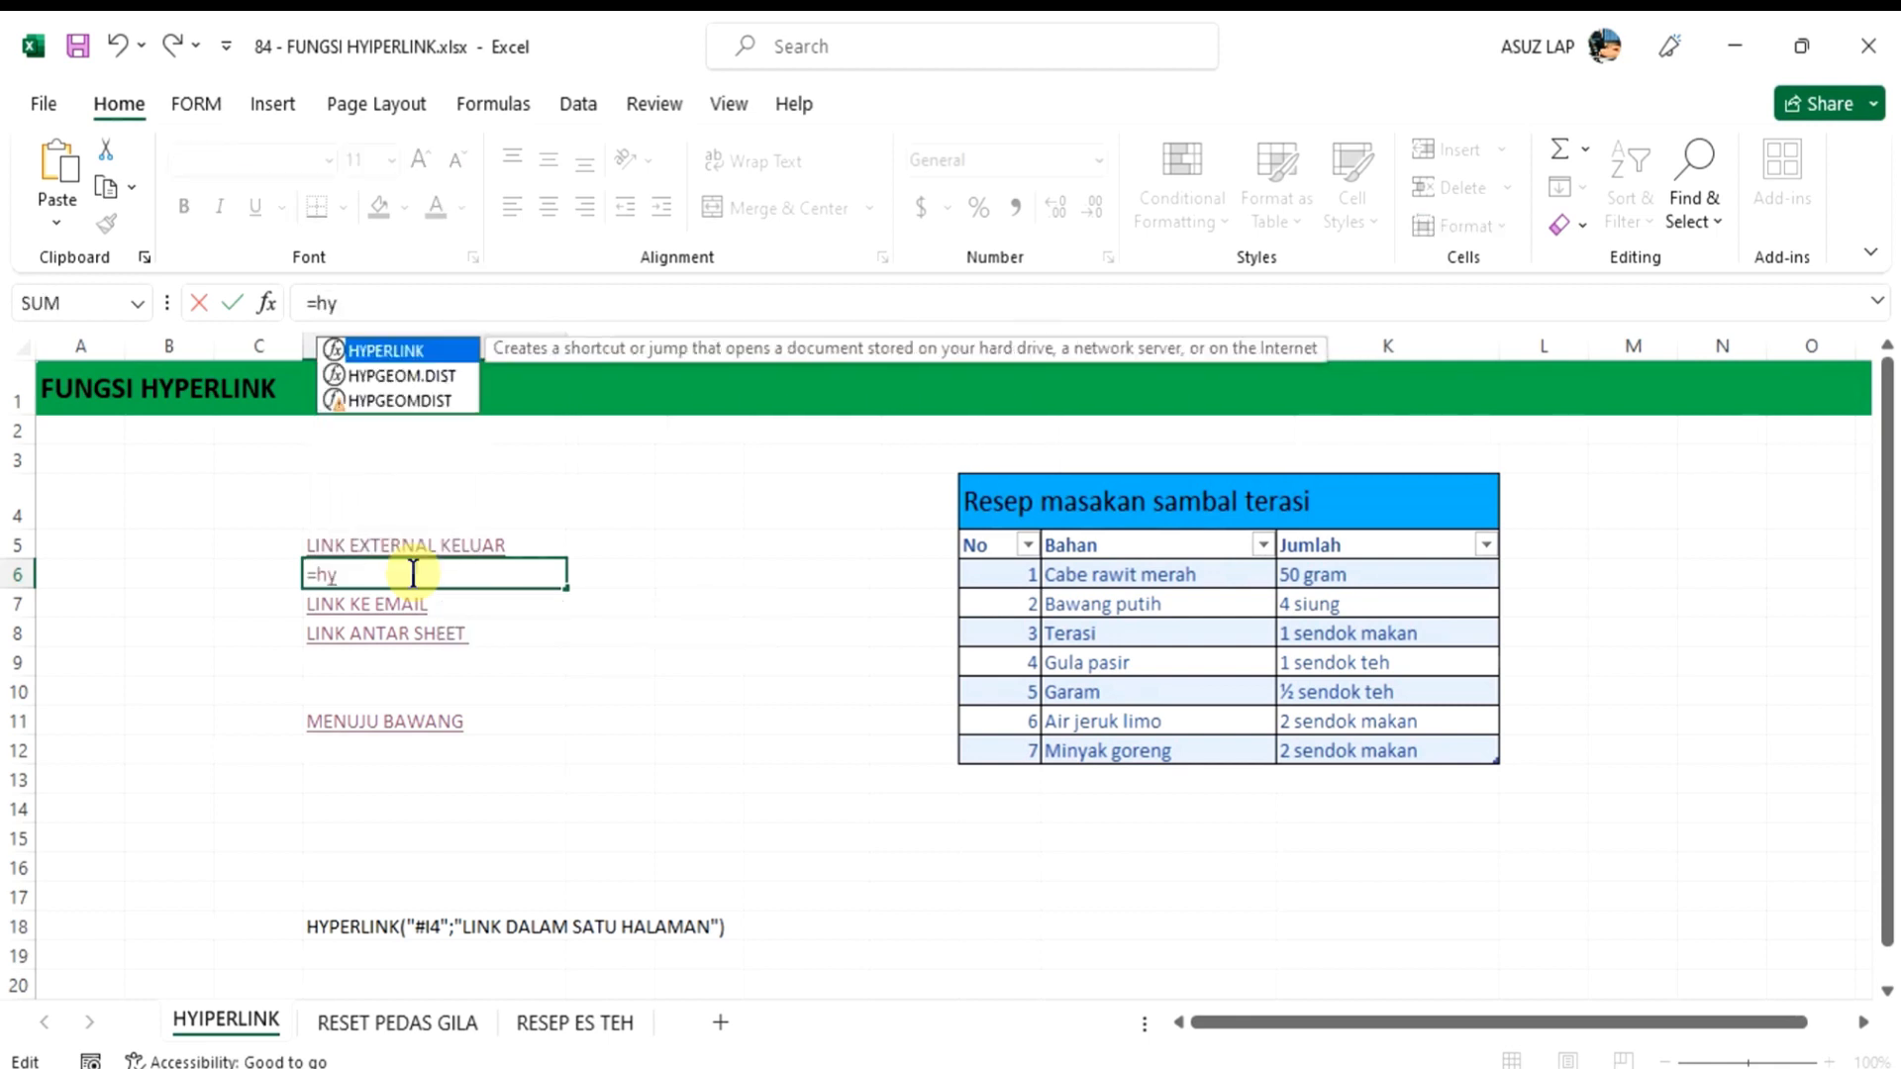
{"action": "type", "text": "`"}
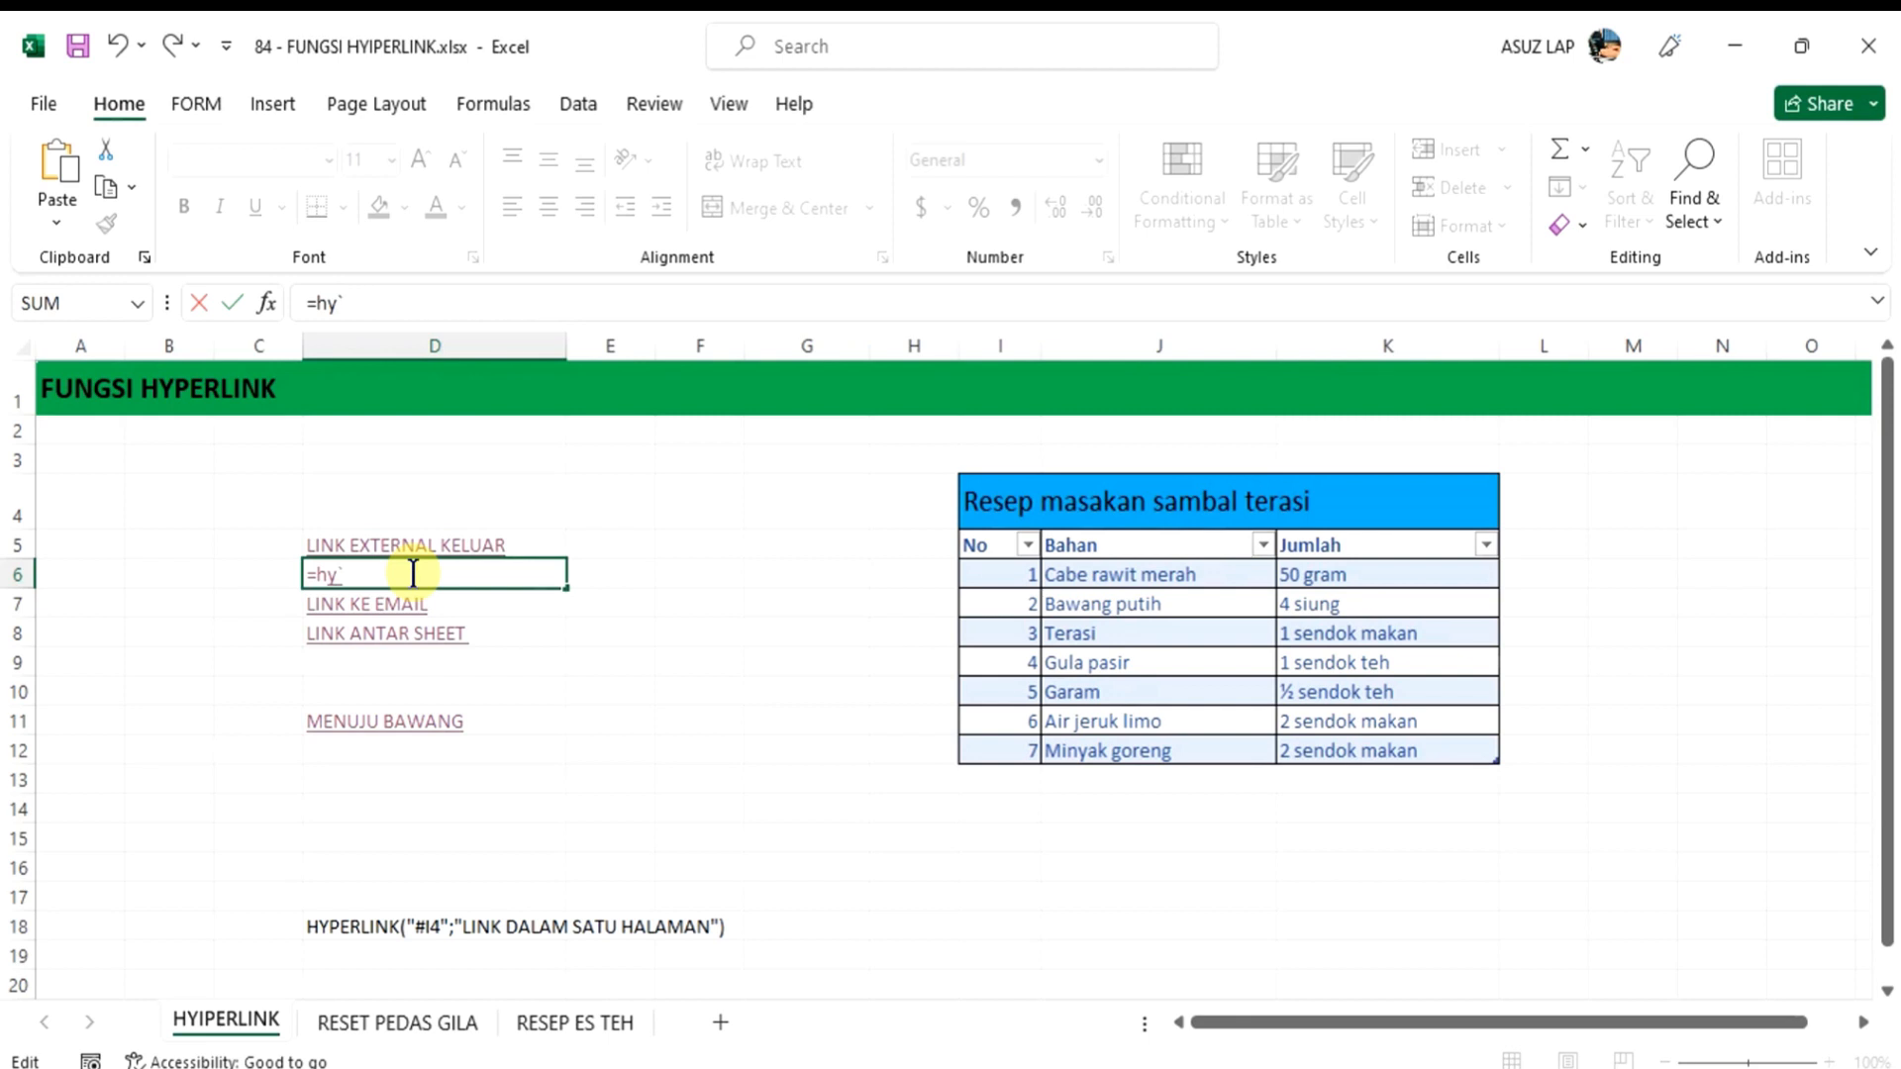
{"action": "key", "text": "BackSpace"}
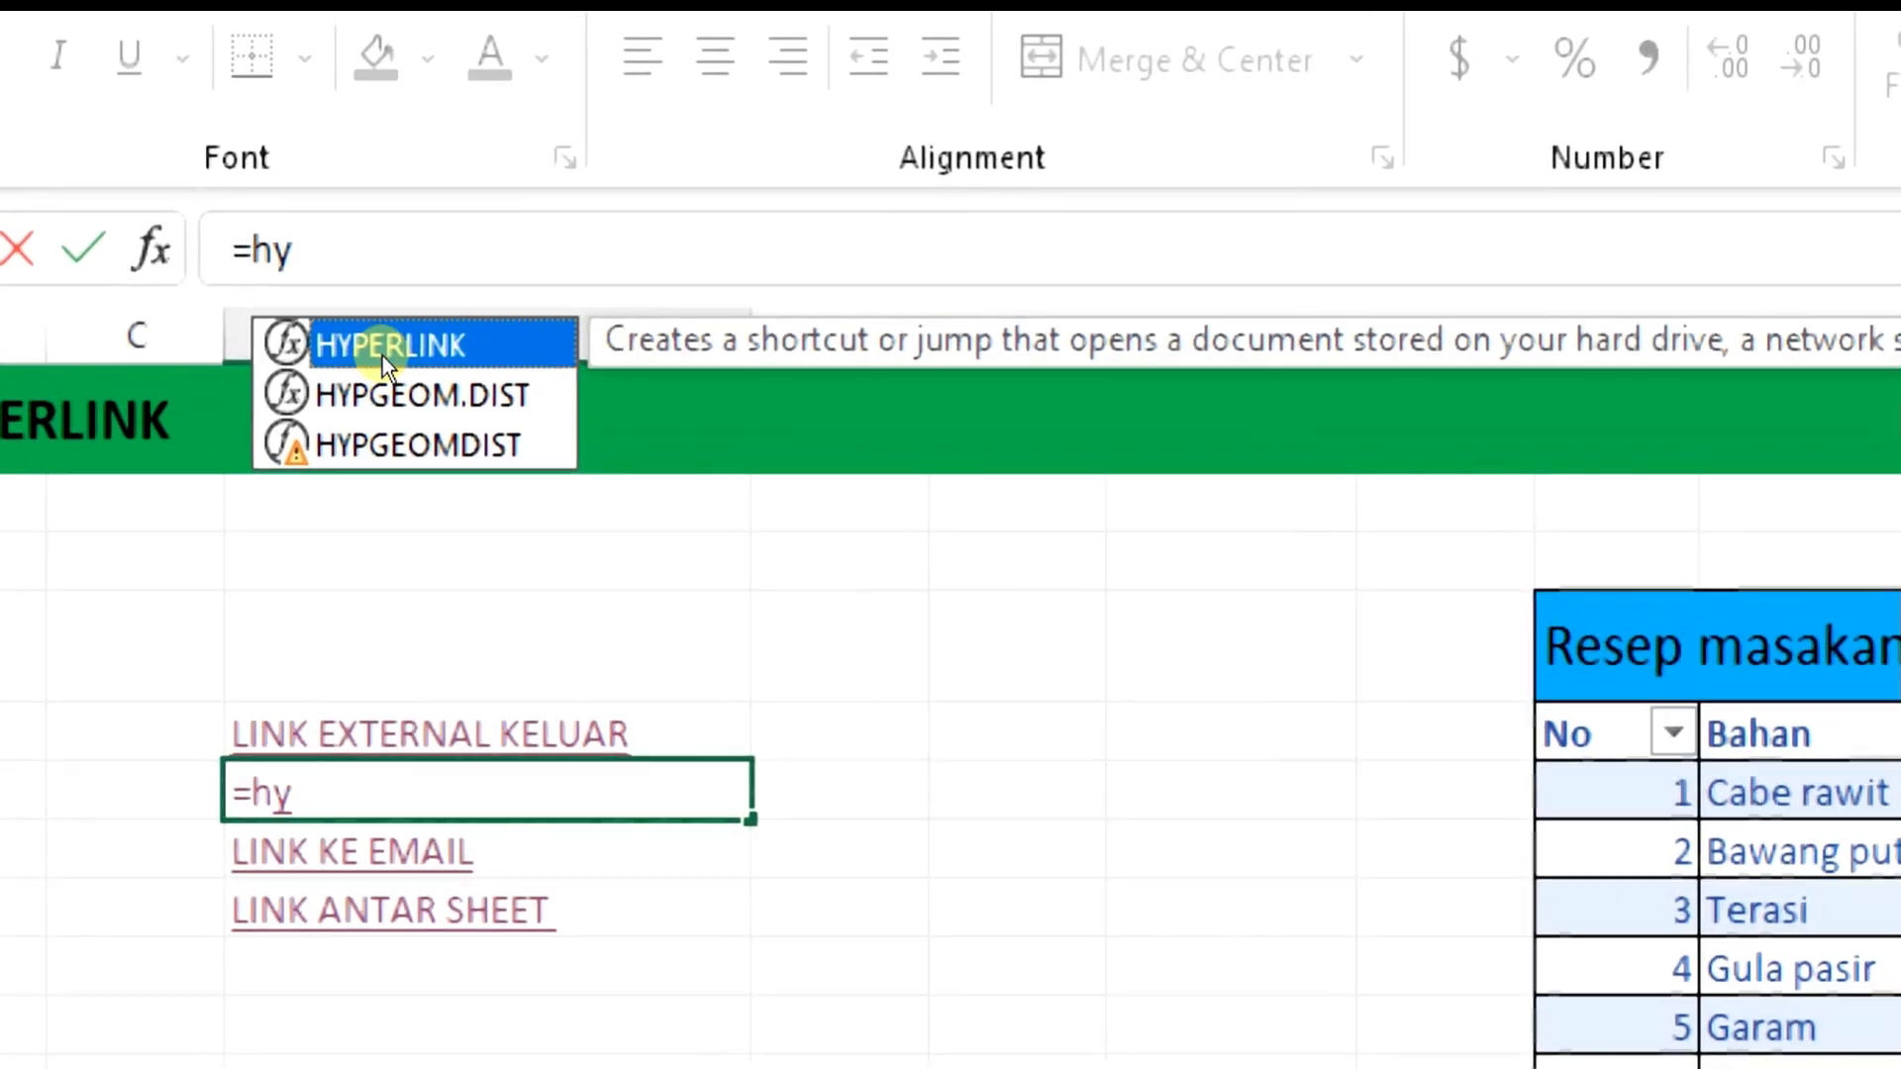
{"action": "double_click", "coordinate": [384, 352]}
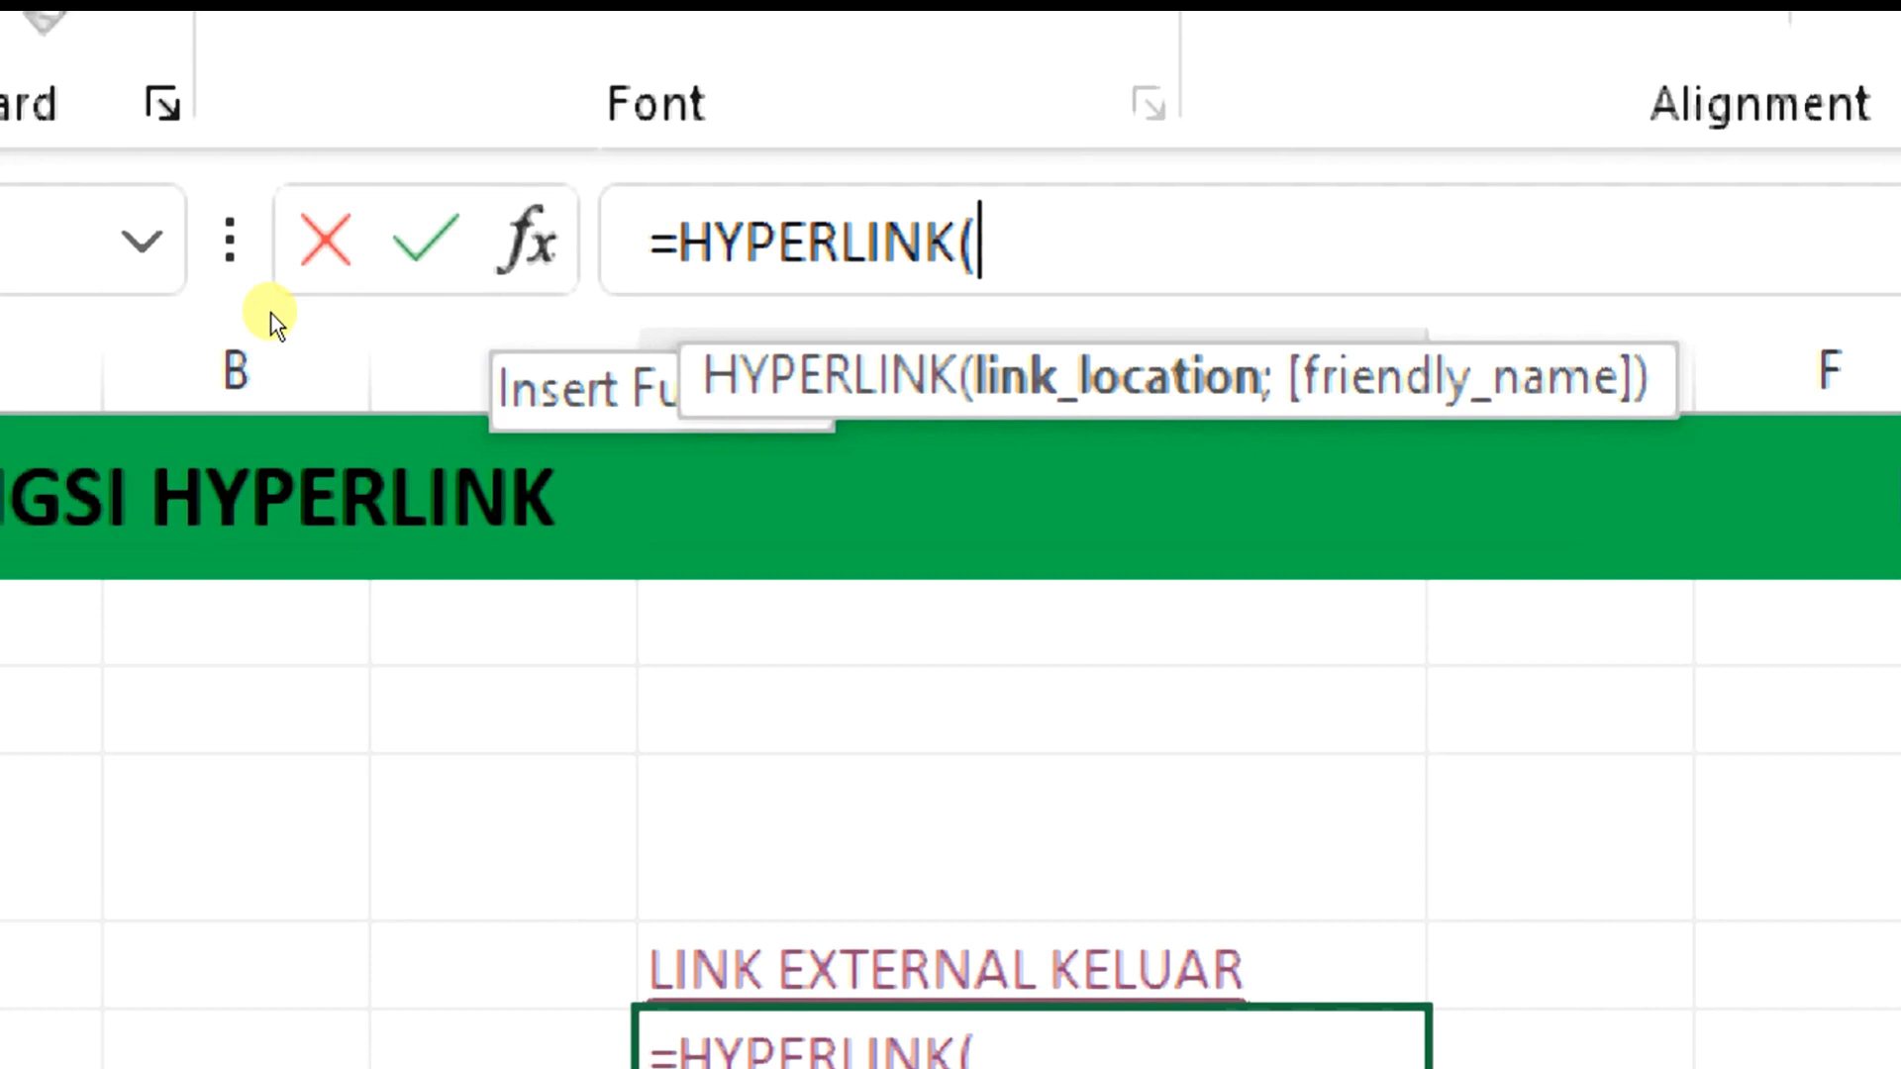
{"action": "left_click", "coordinate": [528, 240]}
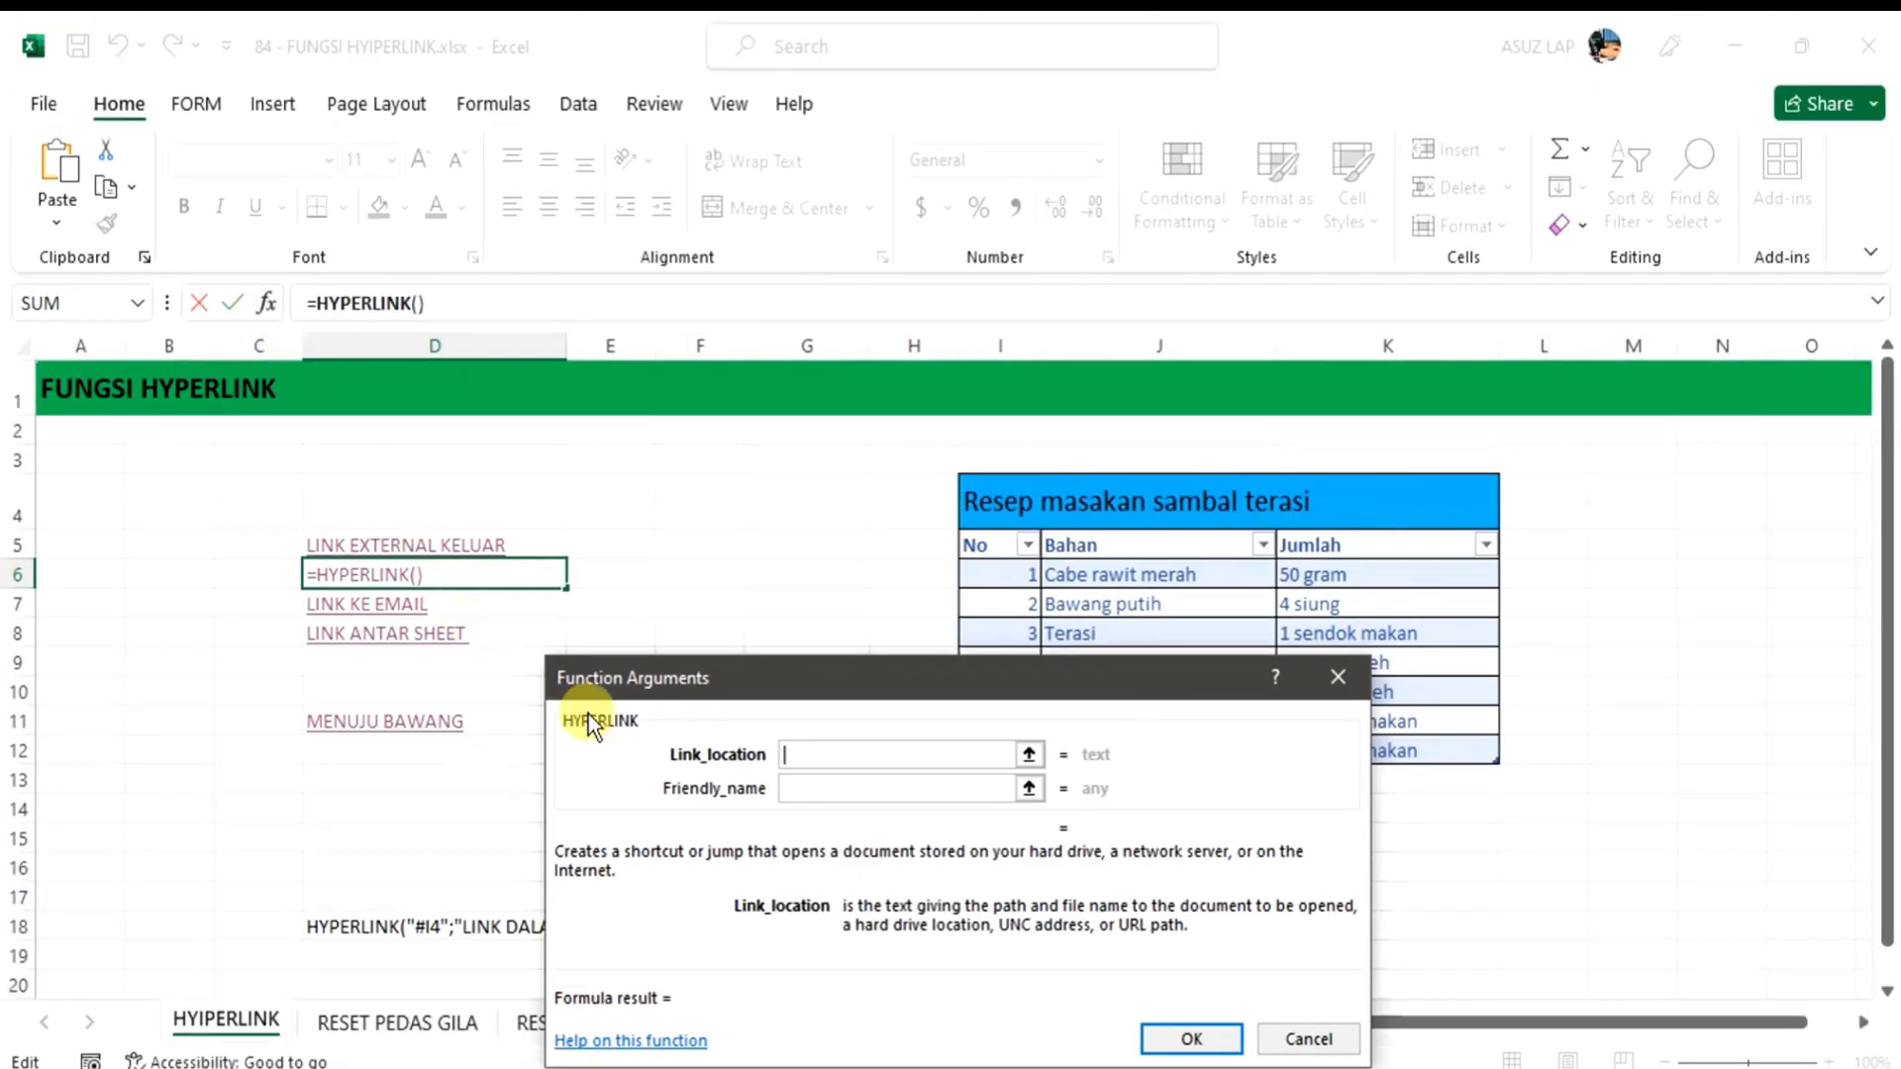
{"action": "left_click_drag", "start_coordinate": [651, 677], "coordinate": [219, 416]}
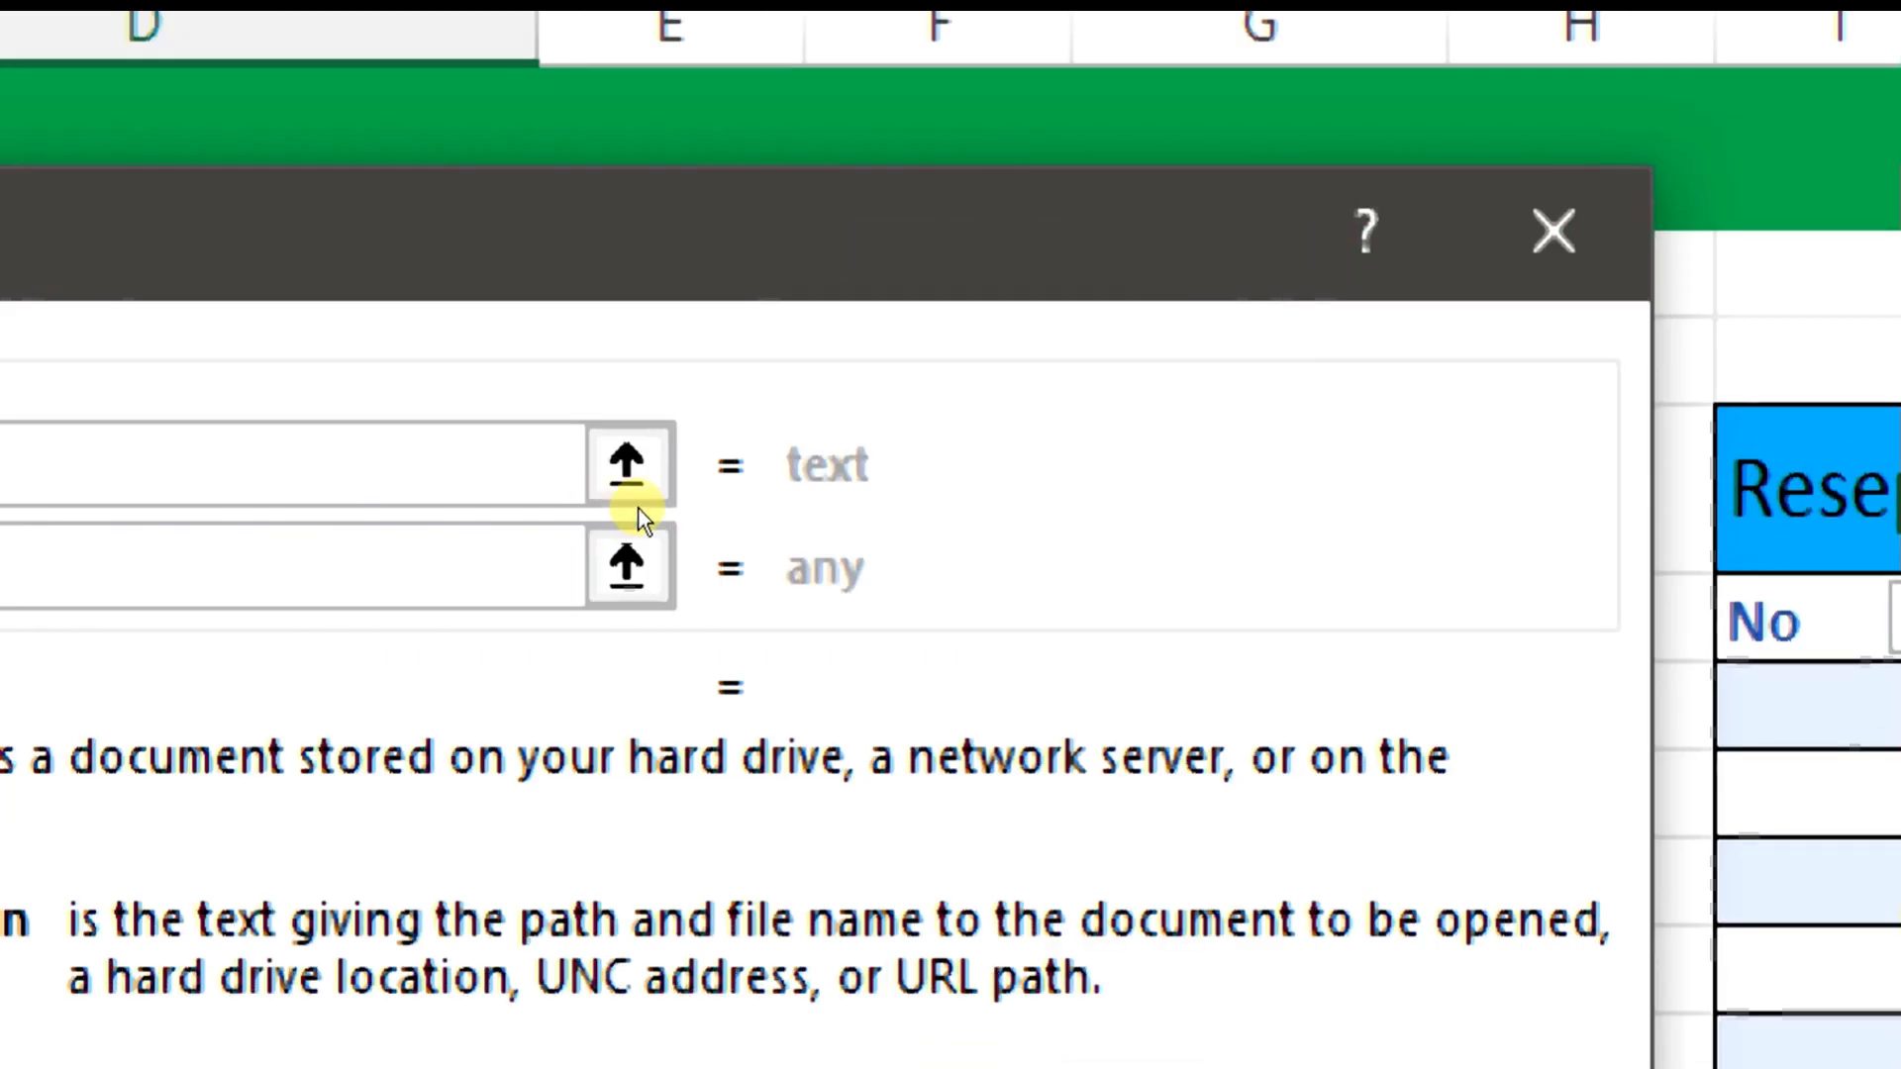
Set the link location of the HYPERLINK function to table title cell I4, prefixed with # (#I4)
{"action": "left_click", "coordinate": [598, 495]}
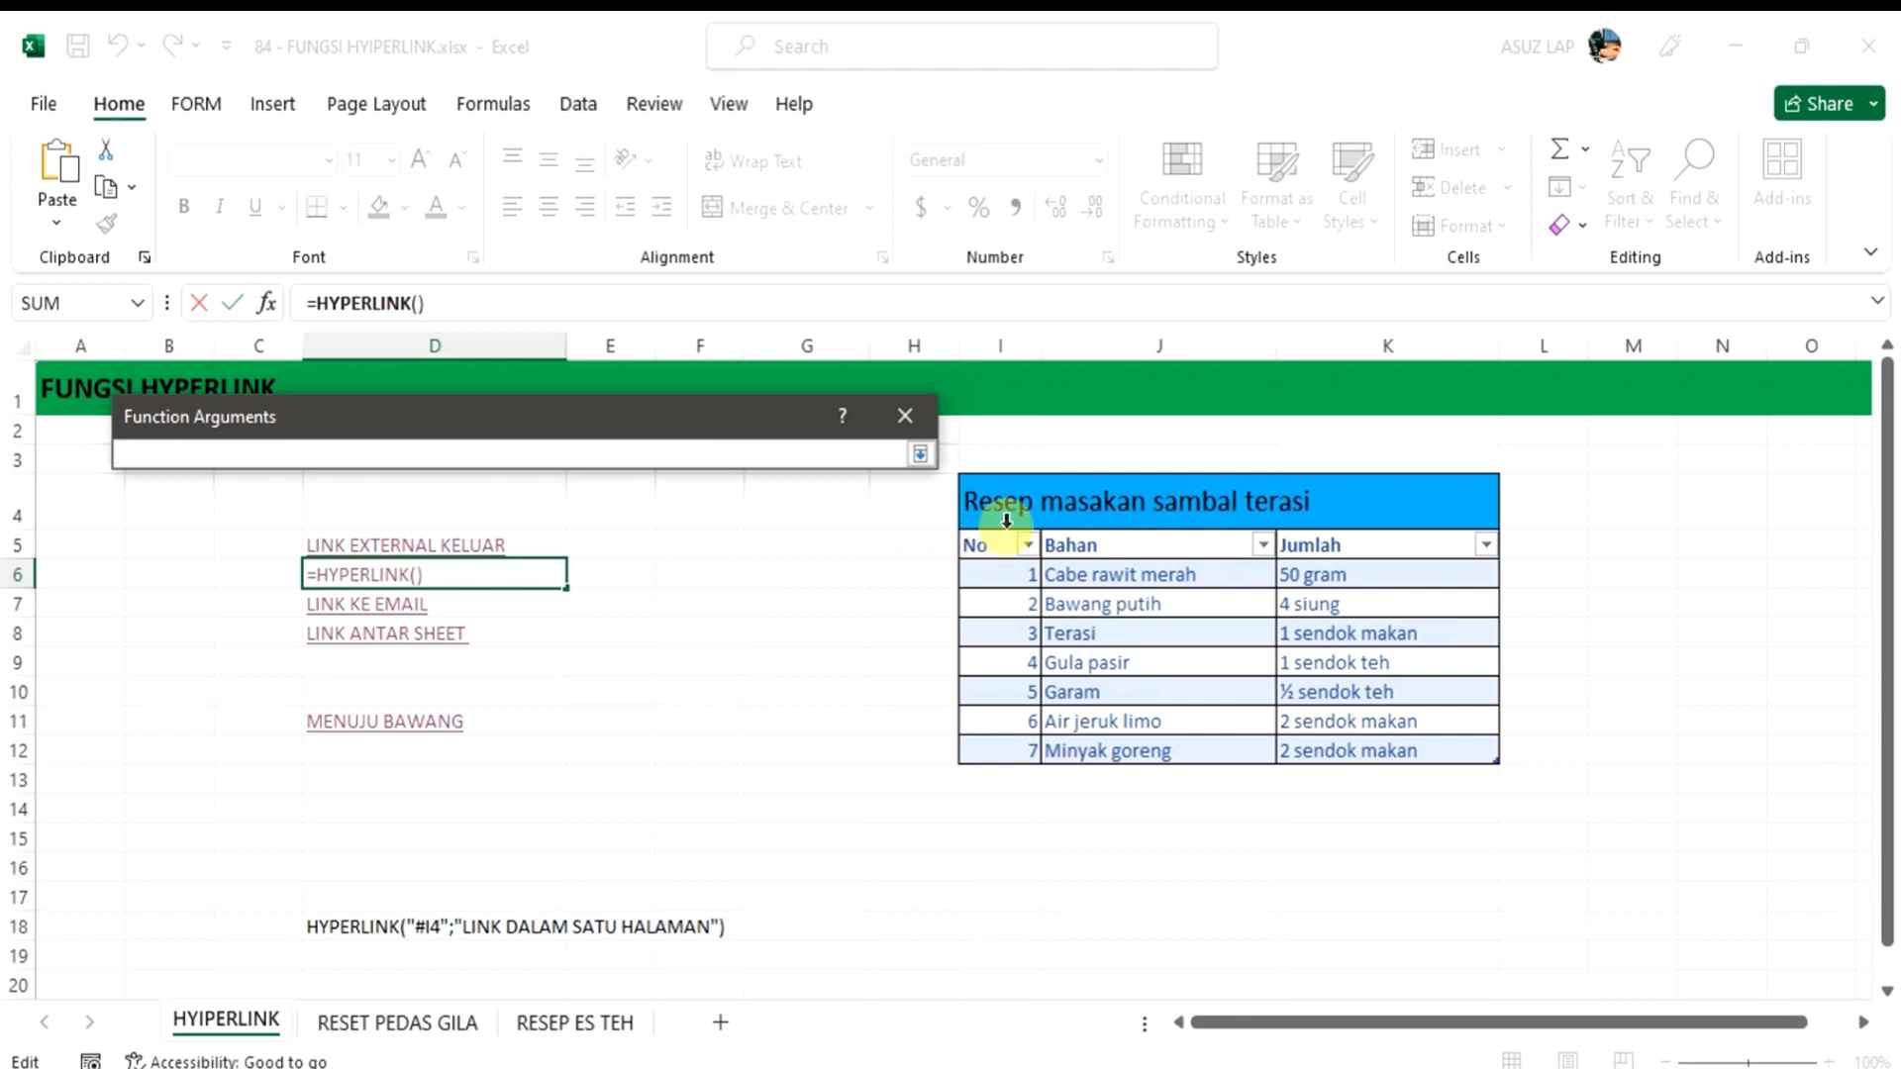
{"action": "left_click", "coordinate": [1032, 507]}
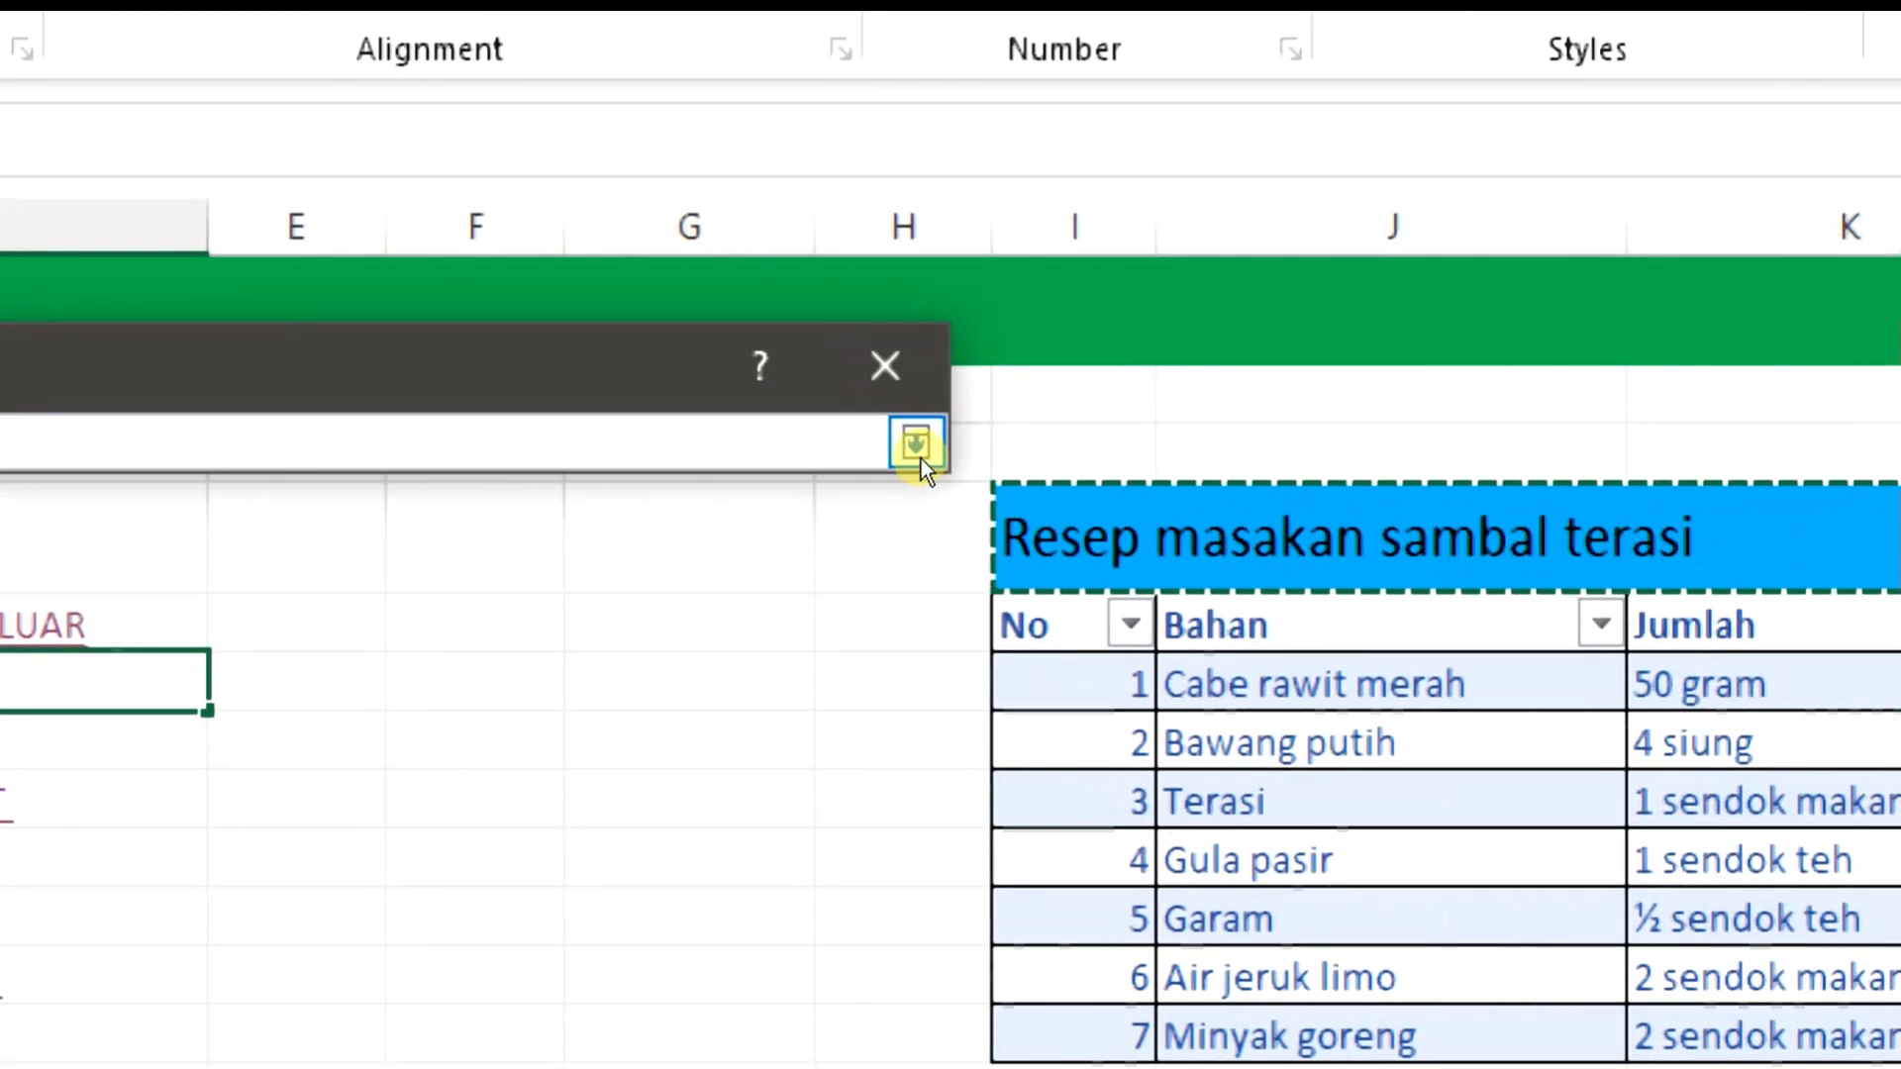
{"action": "left_click", "coordinate": [920, 452]}
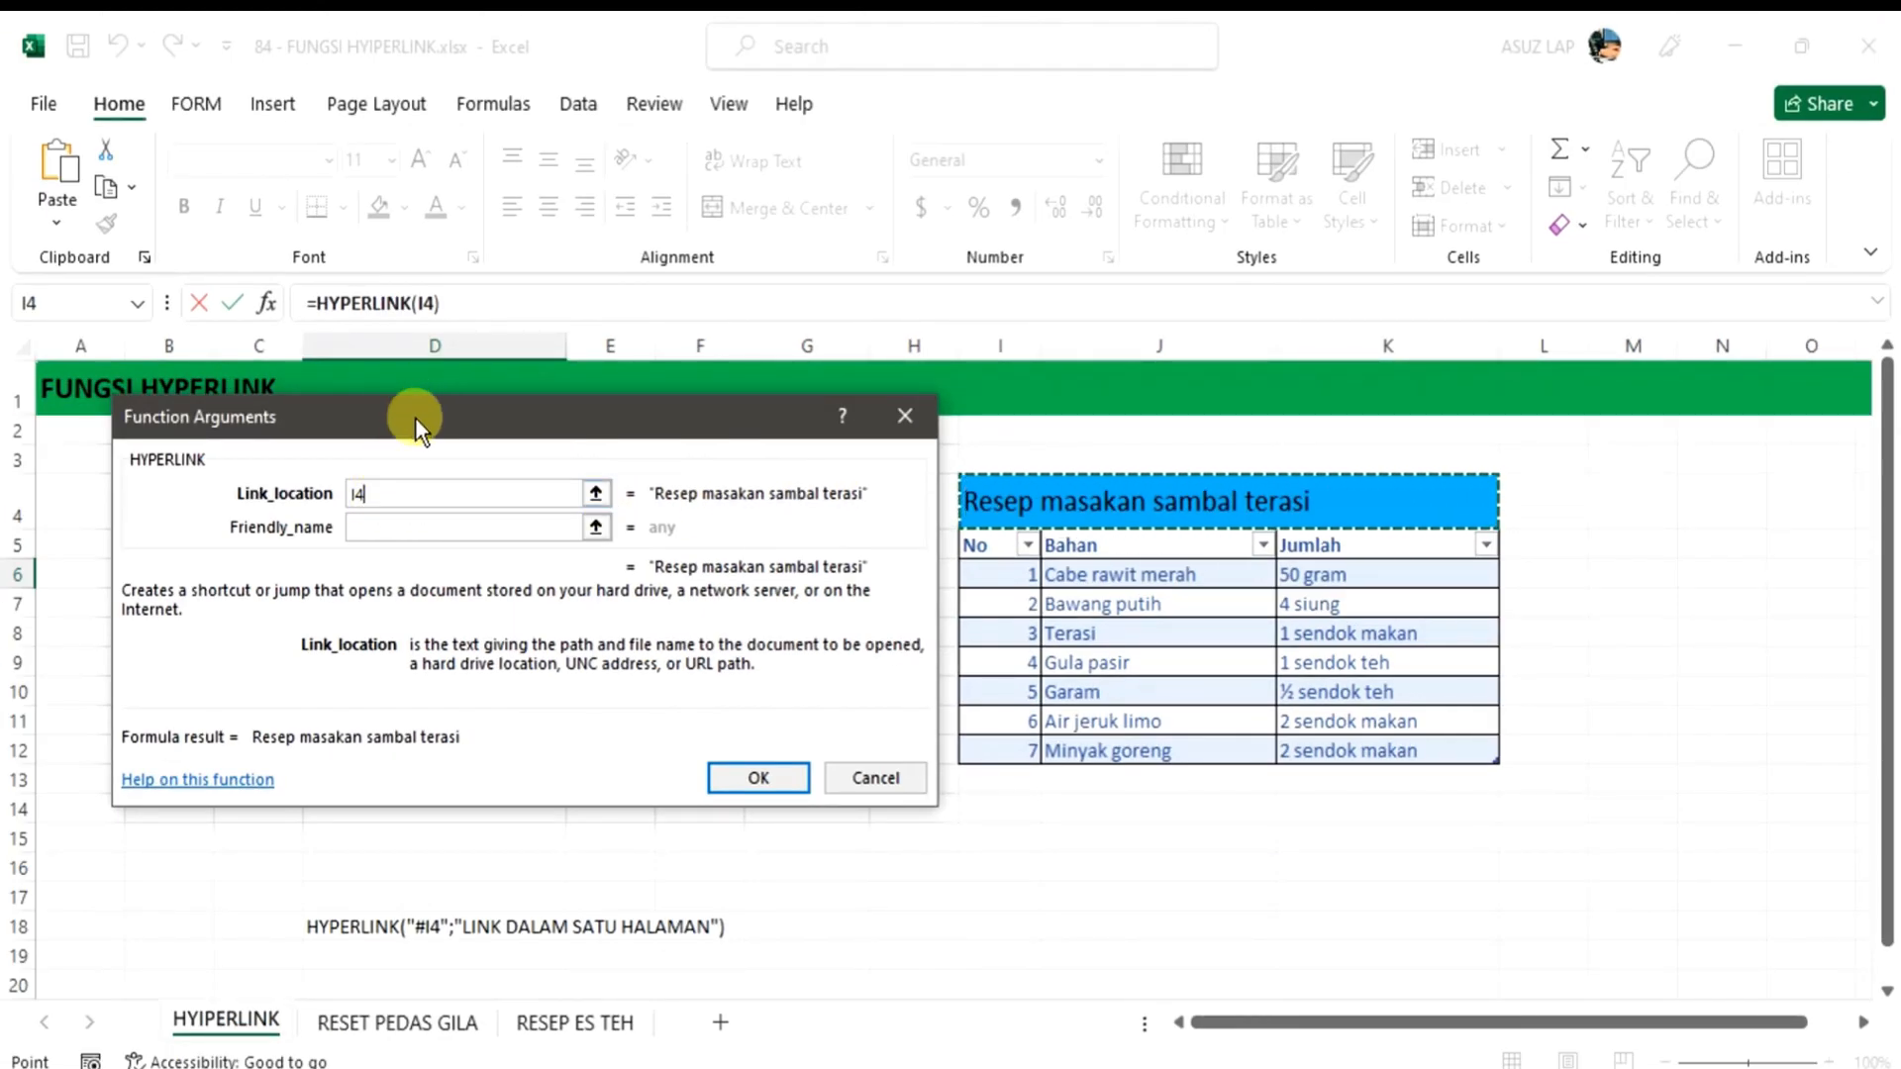
{"action": "left_click", "coordinate": [354, 493]}
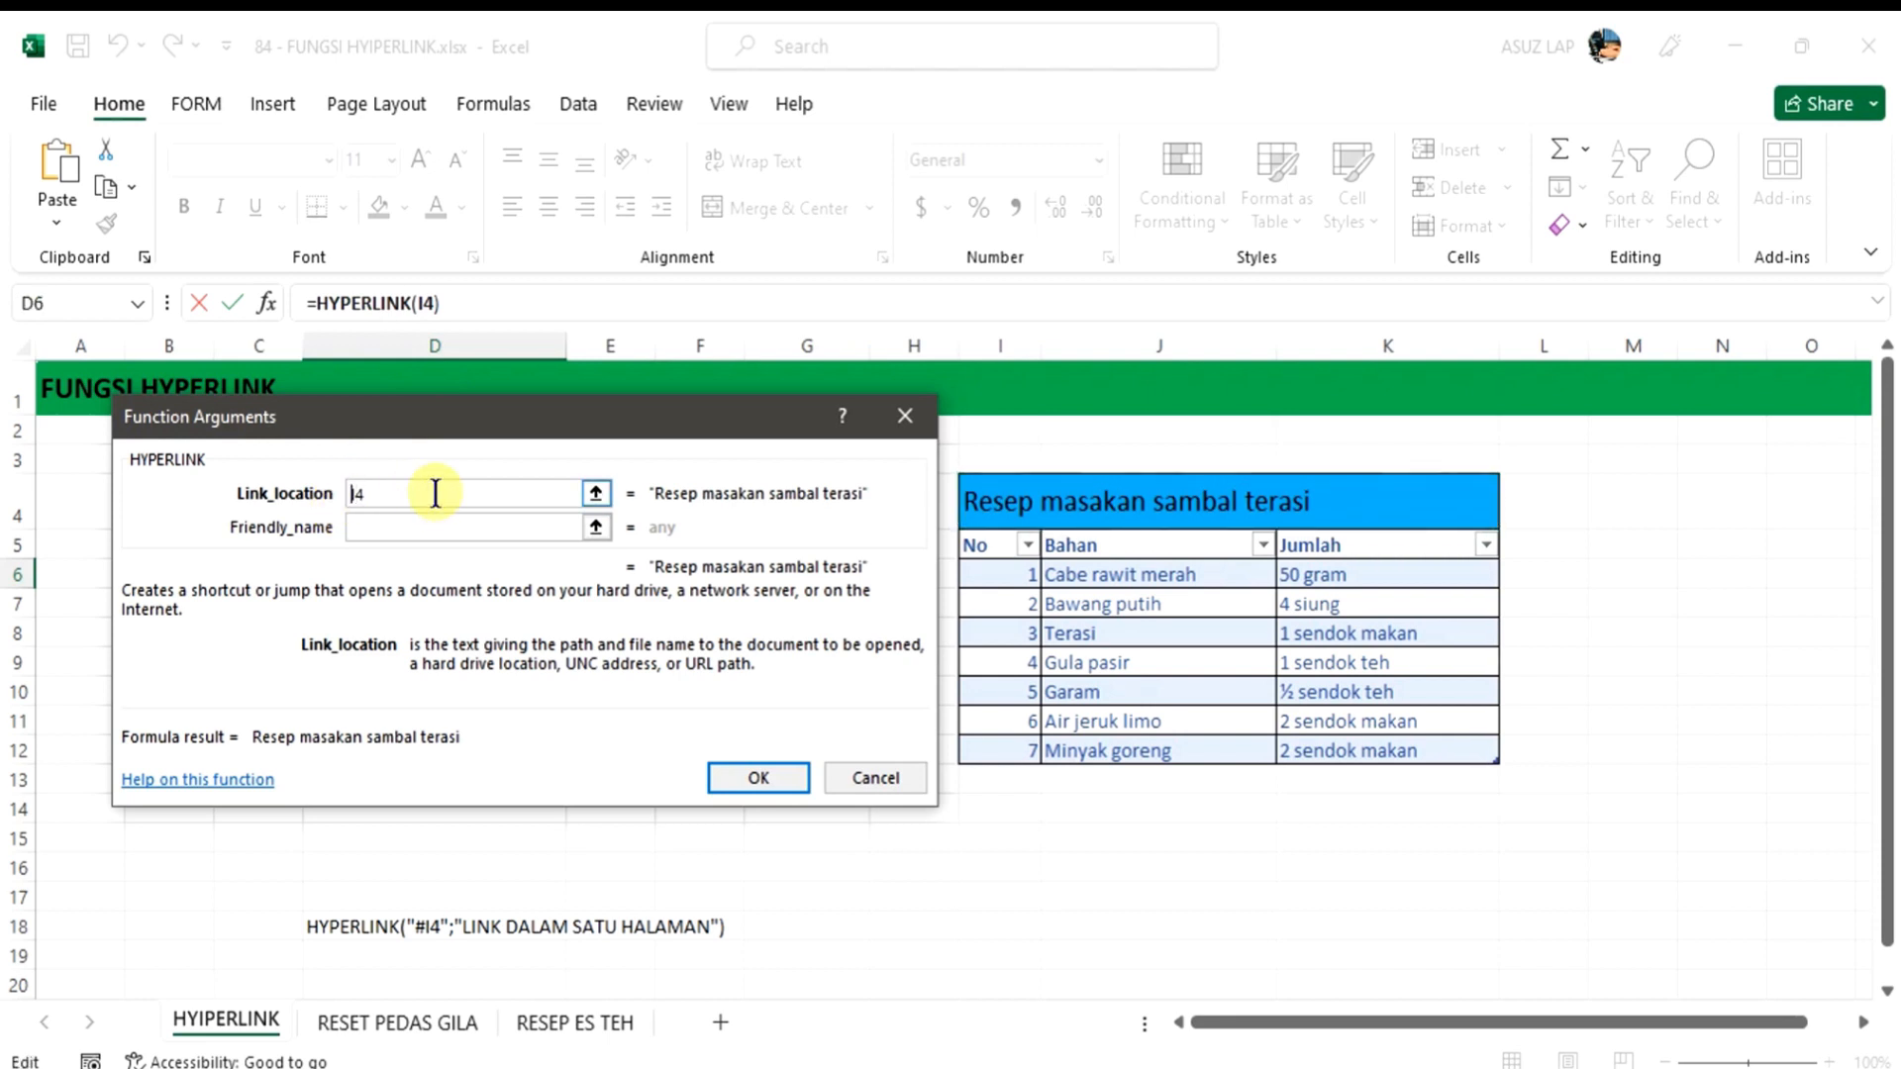
{"action": "type", "text": "#"}
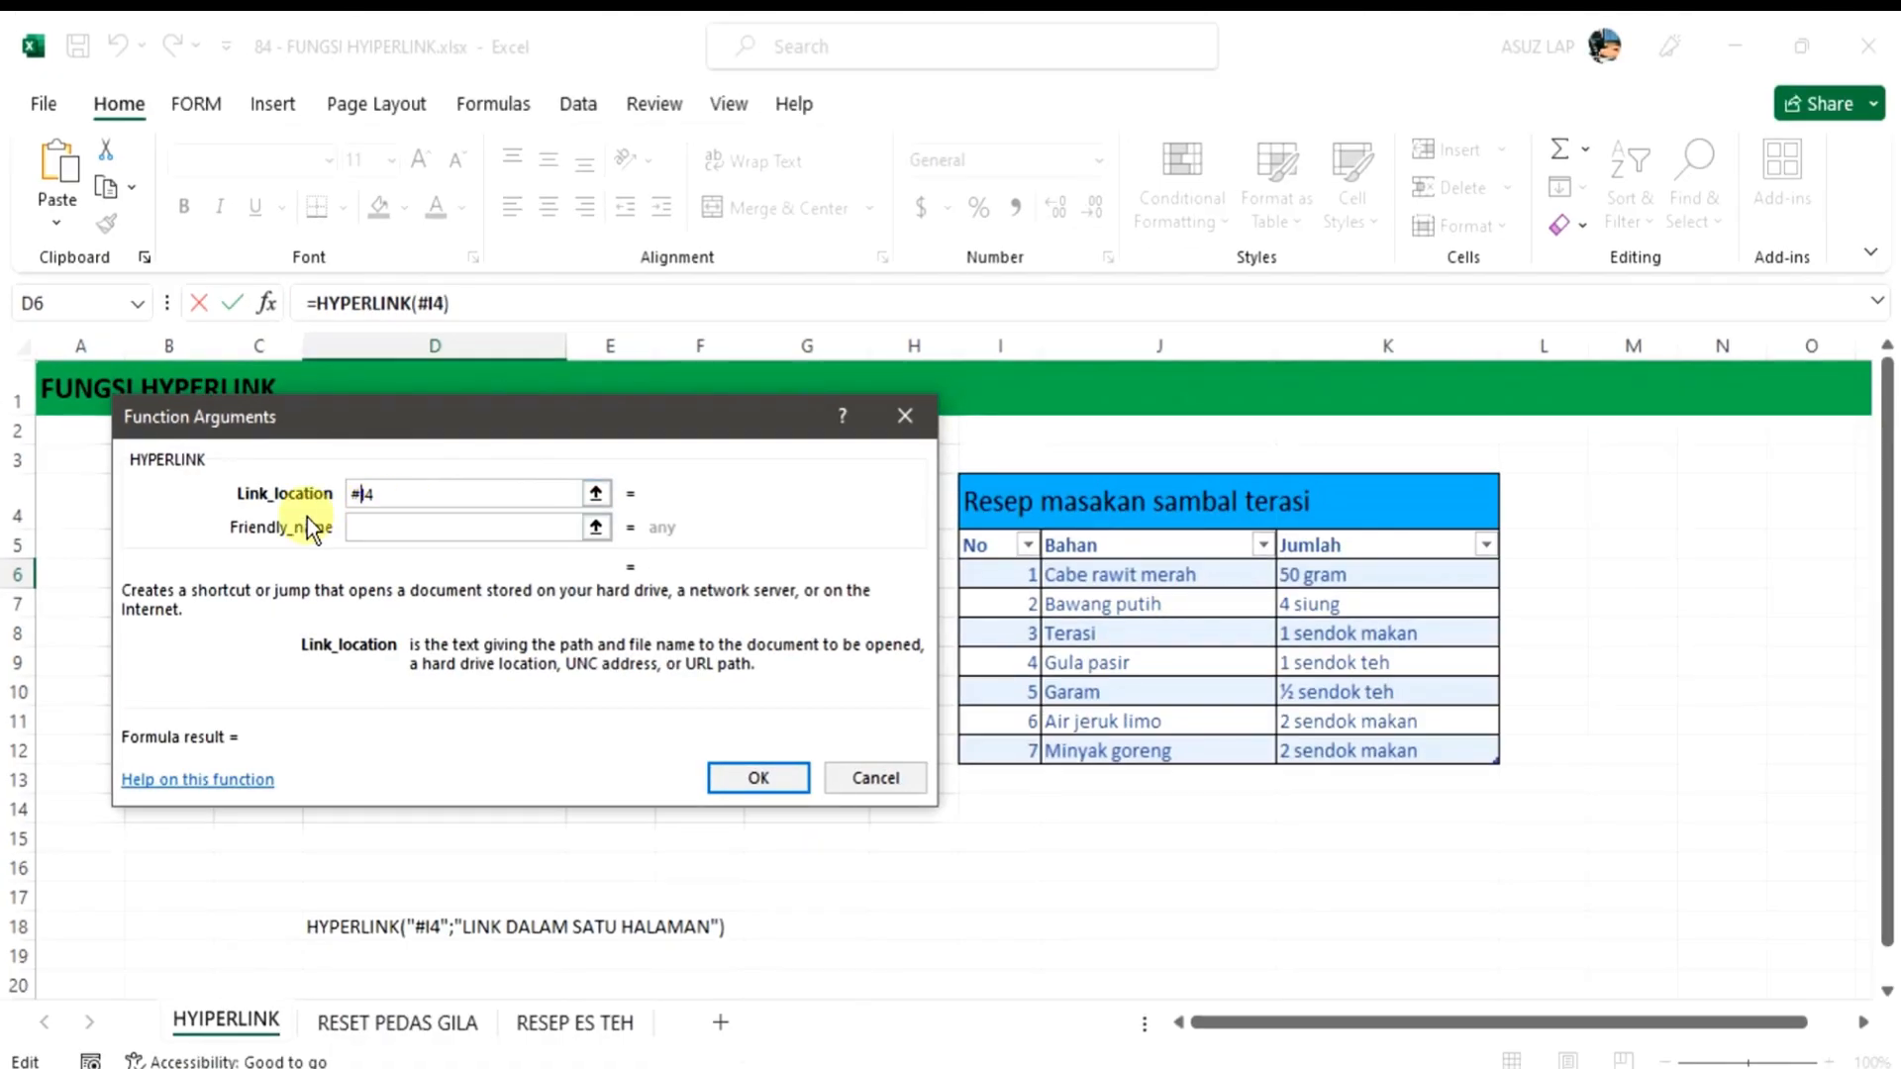
Set the friendly name to MENU TABEL and finish the HYPERLINK formula in D6
{"action": "left_click", "coordinate": [378, 540]}
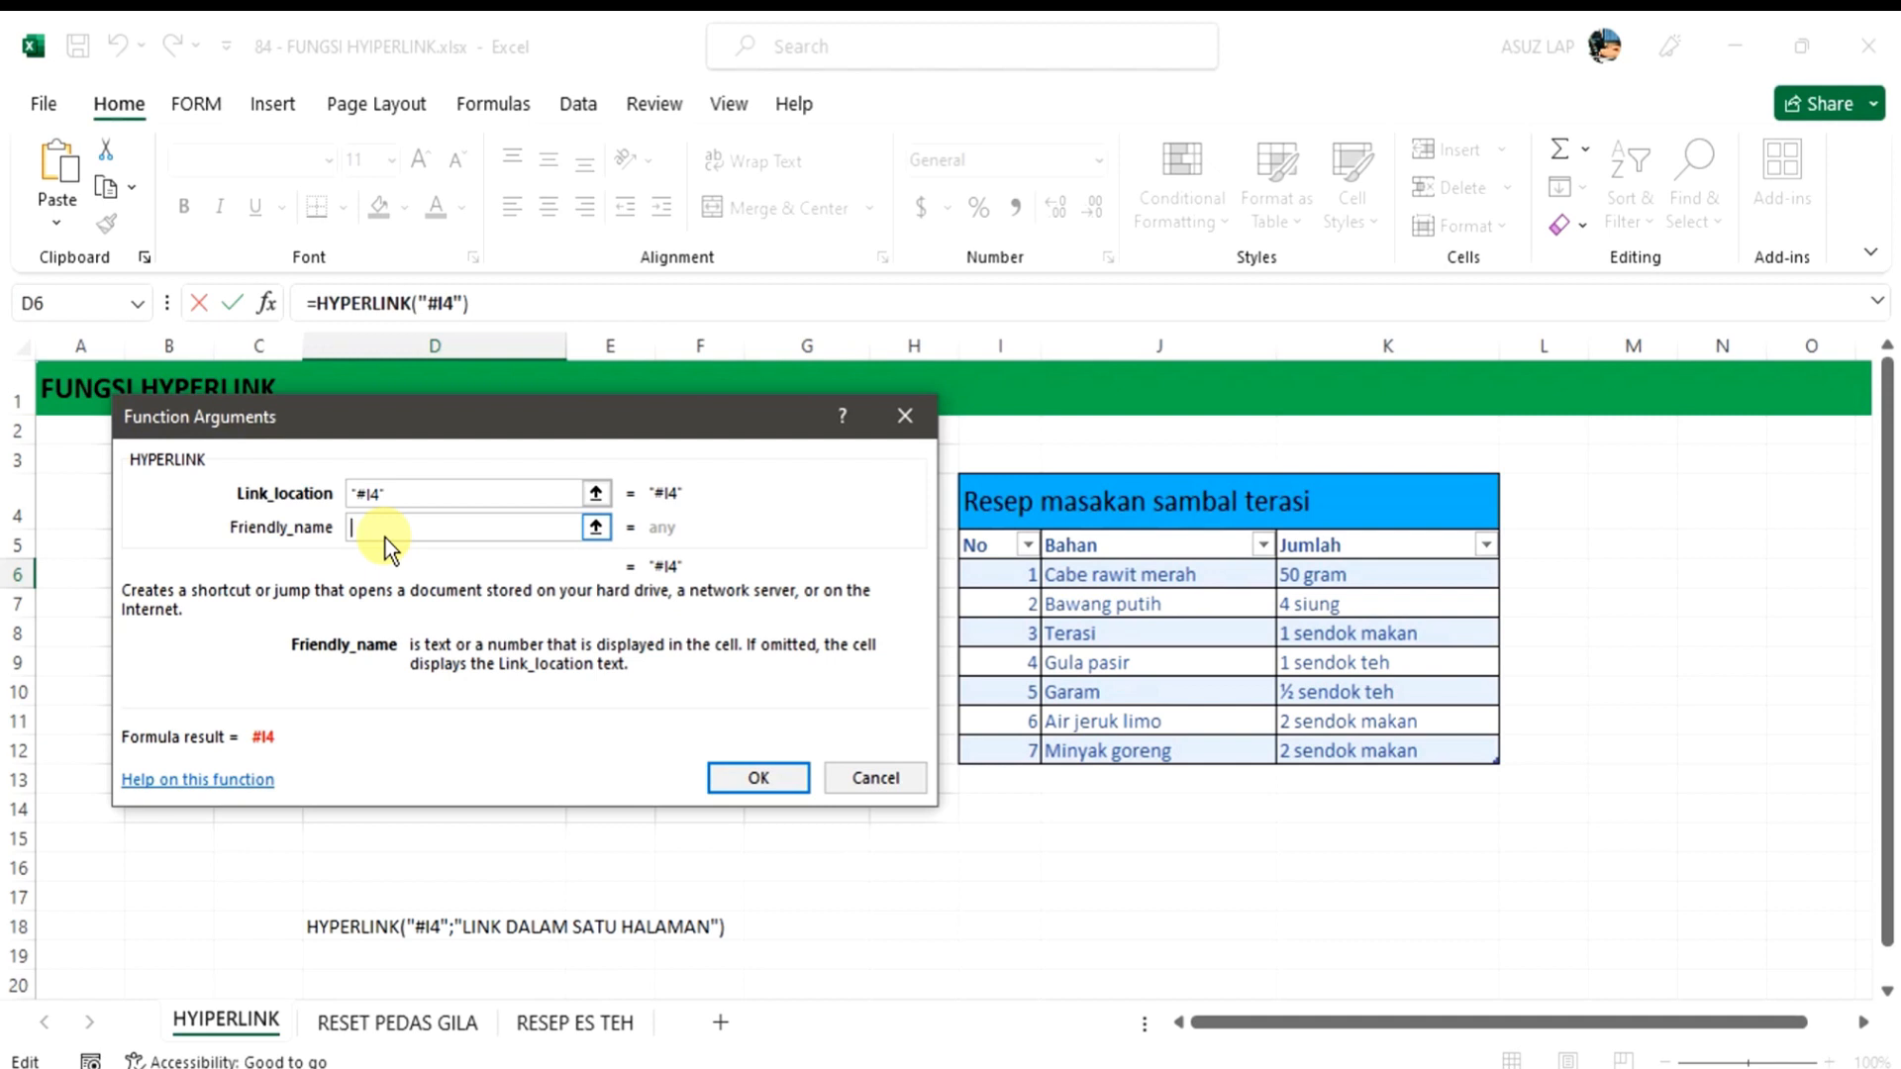
{"action": "type", "text": "MENU TABEL"}
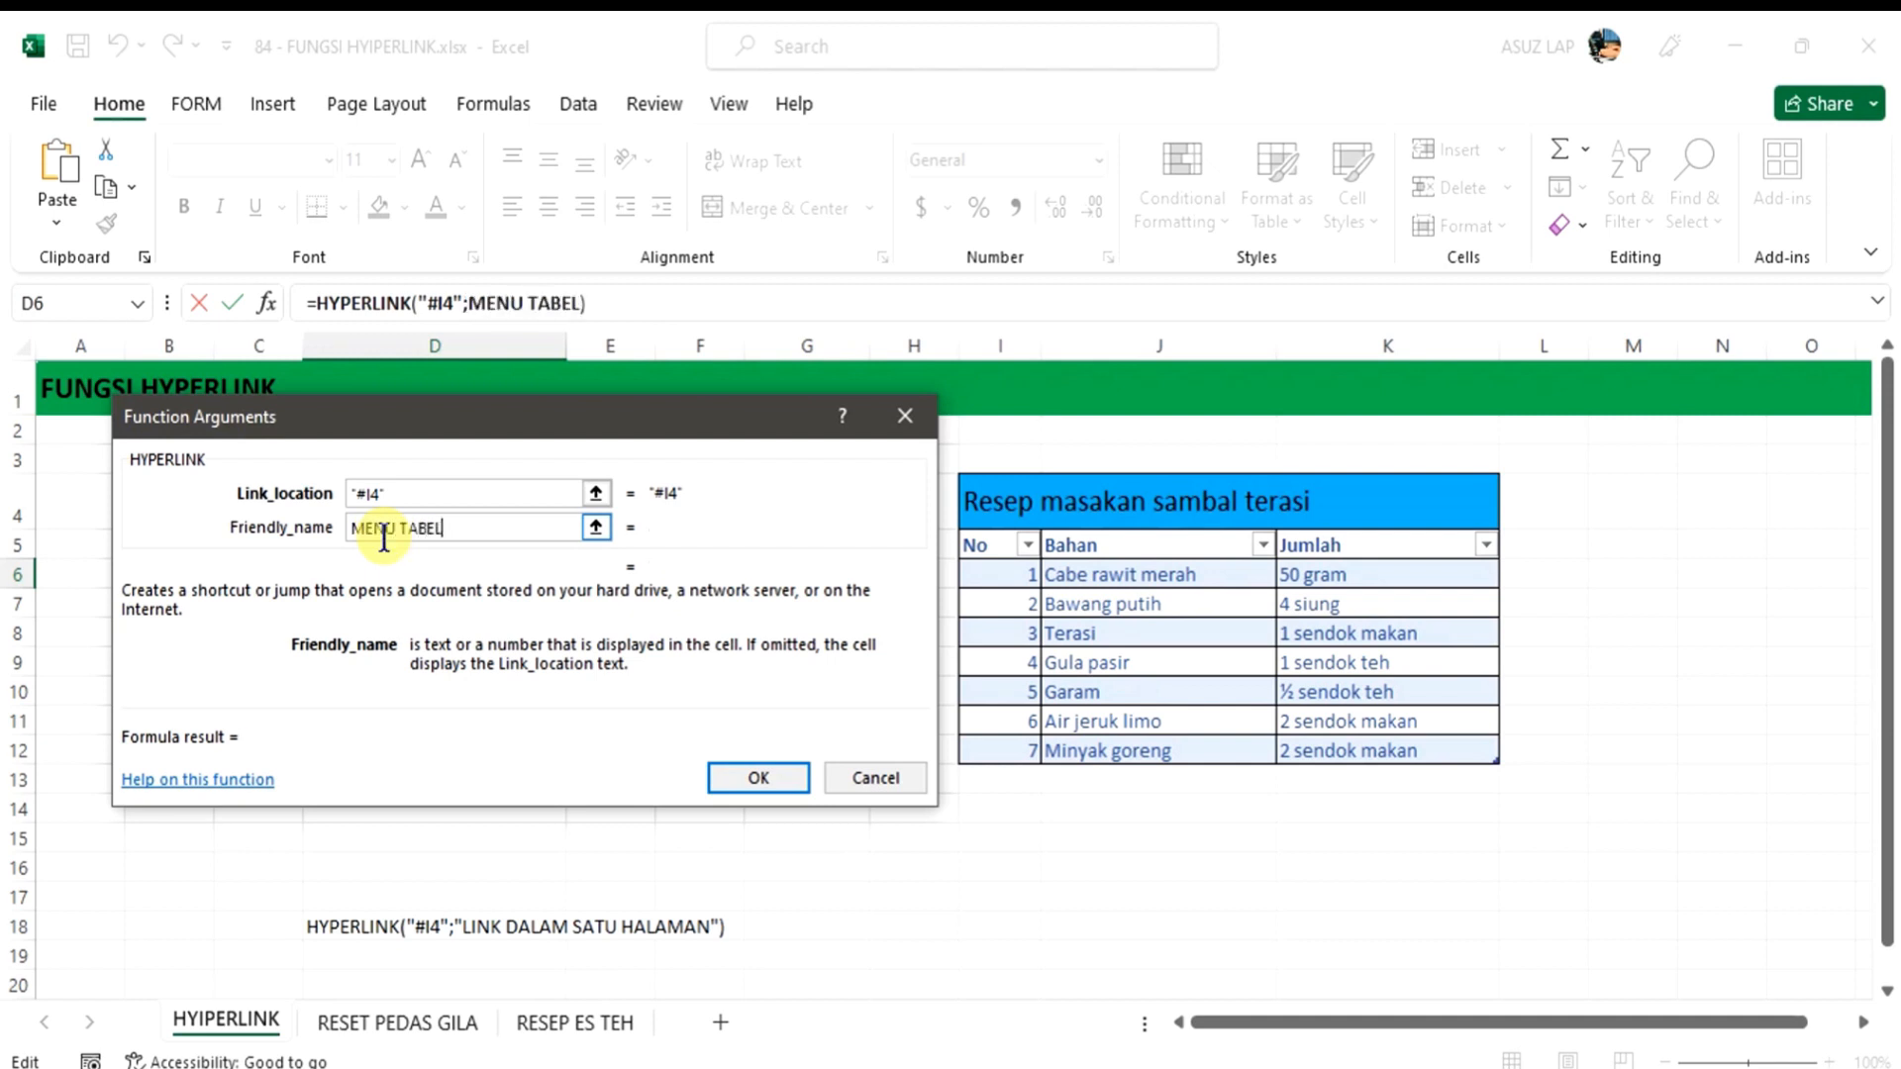
{"action": "left_click", "coordinate": [805, 781]}
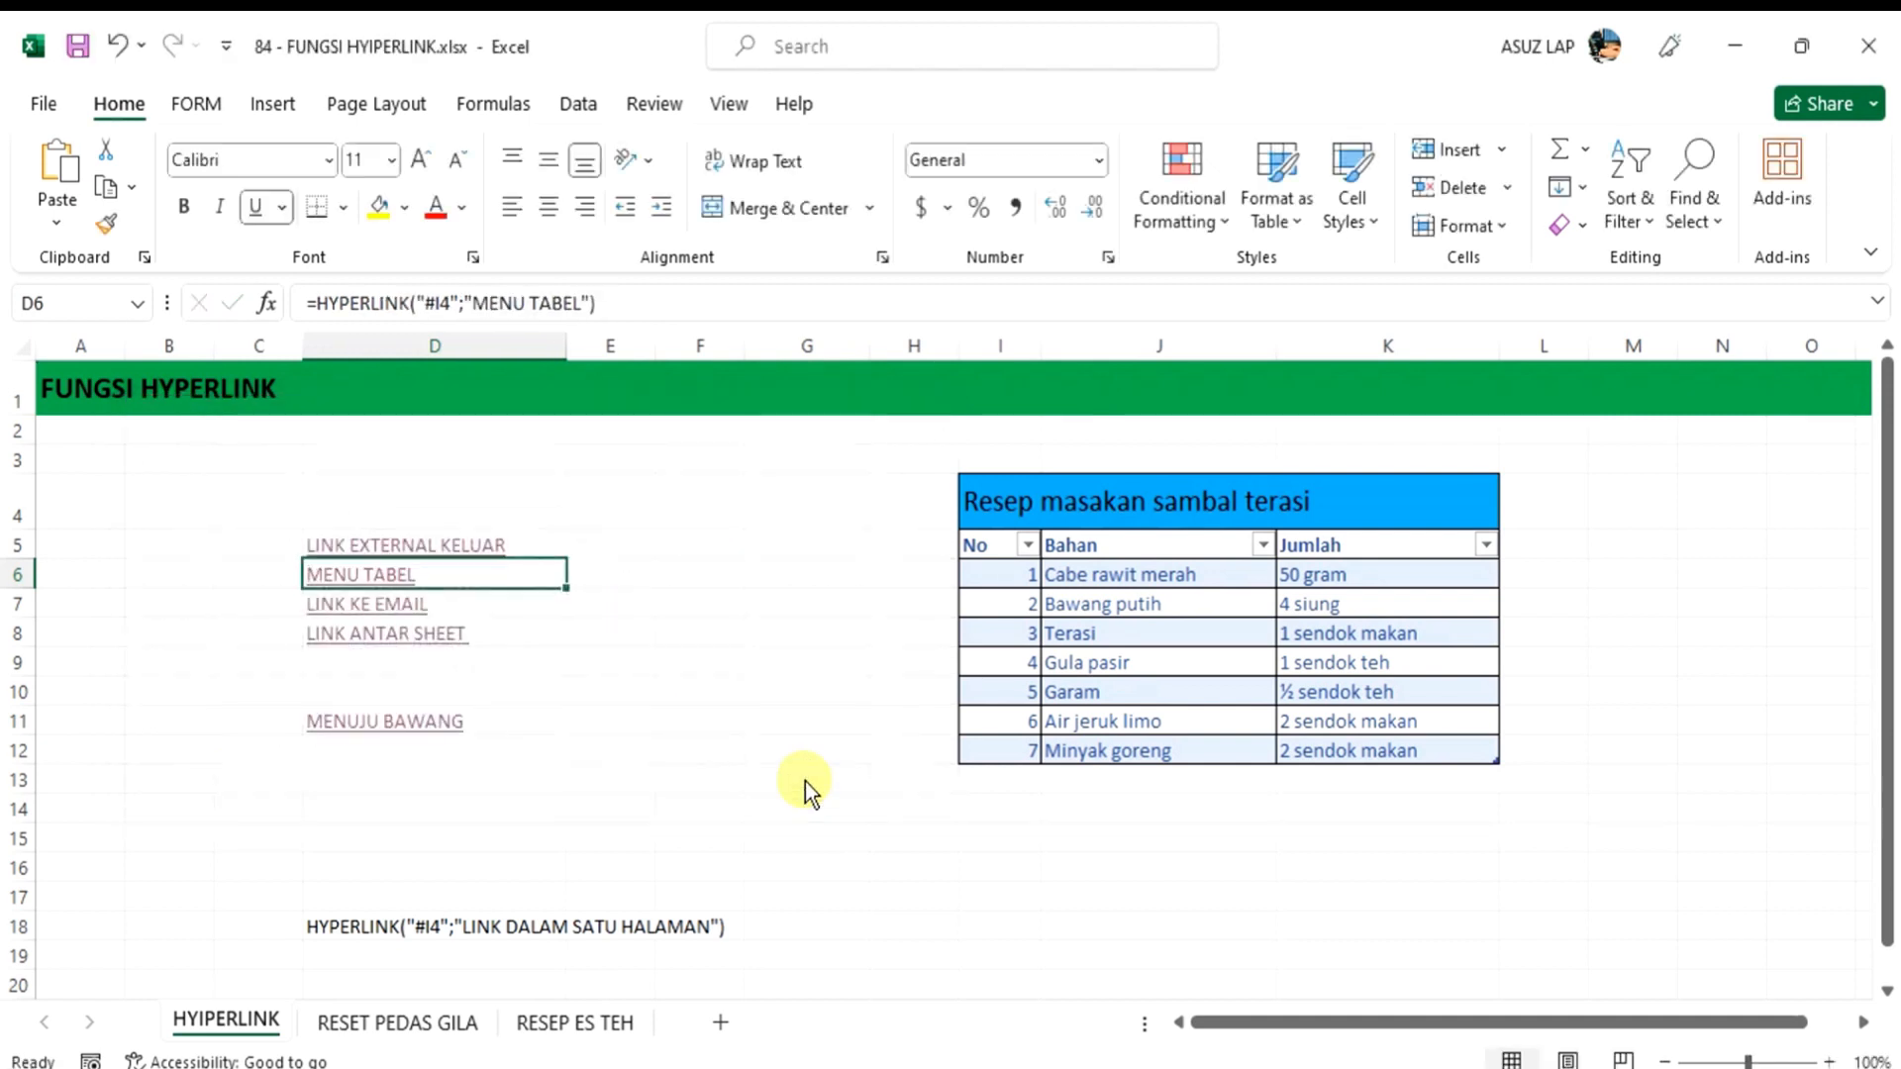
Test the MENU TABEL link in D6 twice, starting from a different empty cell each time
{"action": "left_click", "coordinate": [644, 634]}
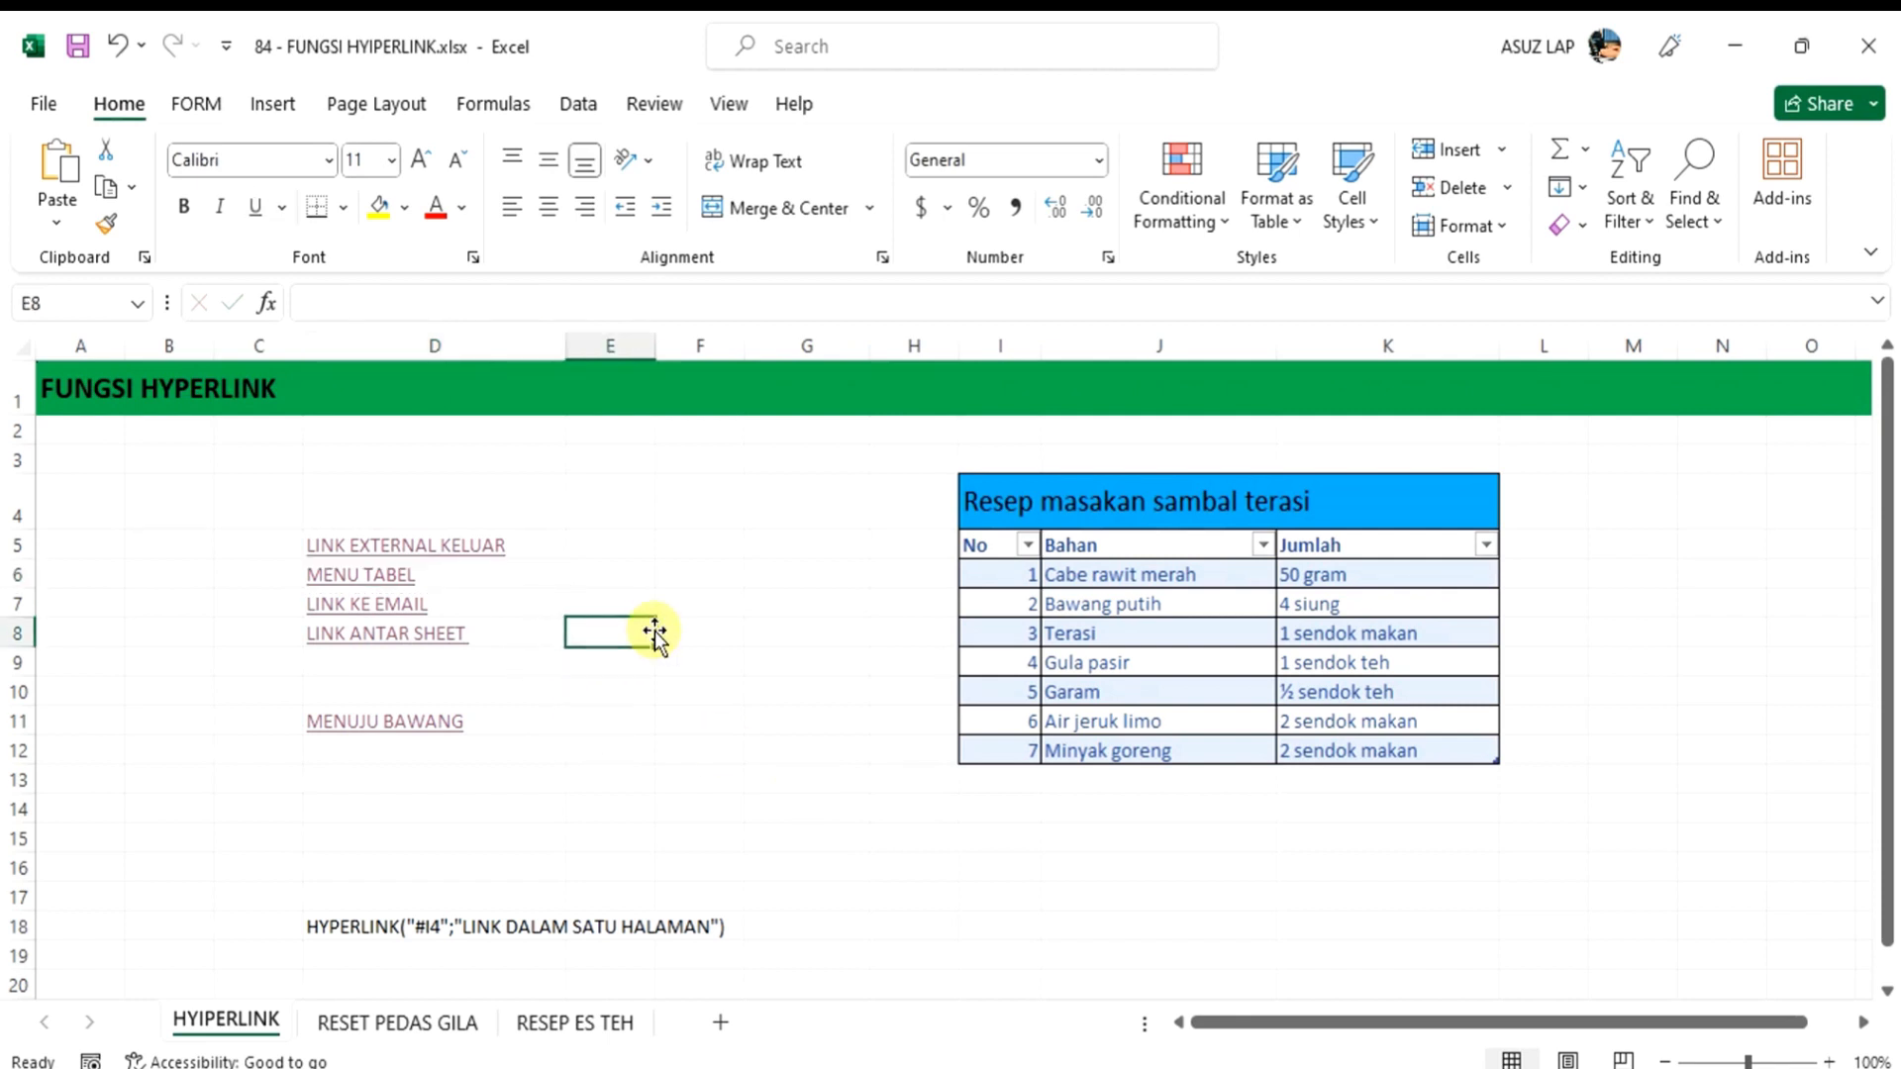
{"action": "left_click", "coordinate": [362, 578]}
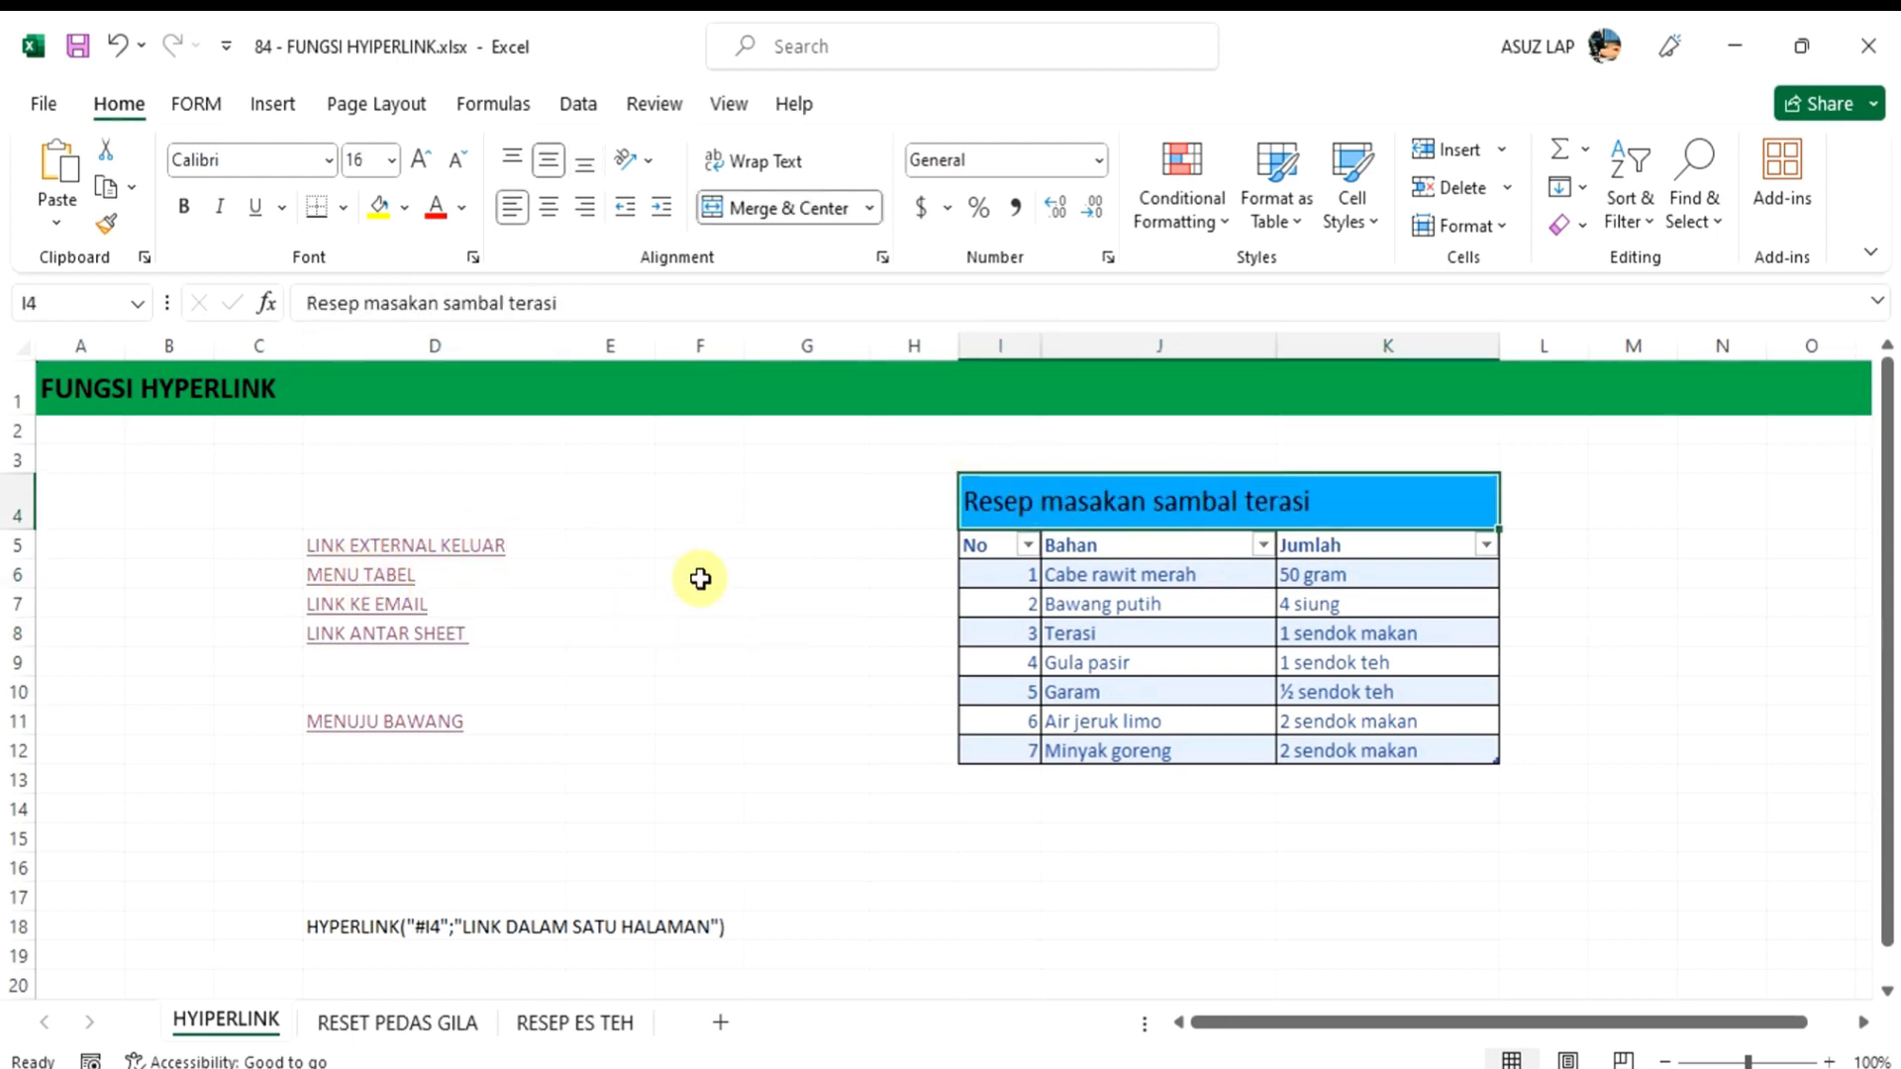
{"action": "left_click", "coordinate": [589, 498]}
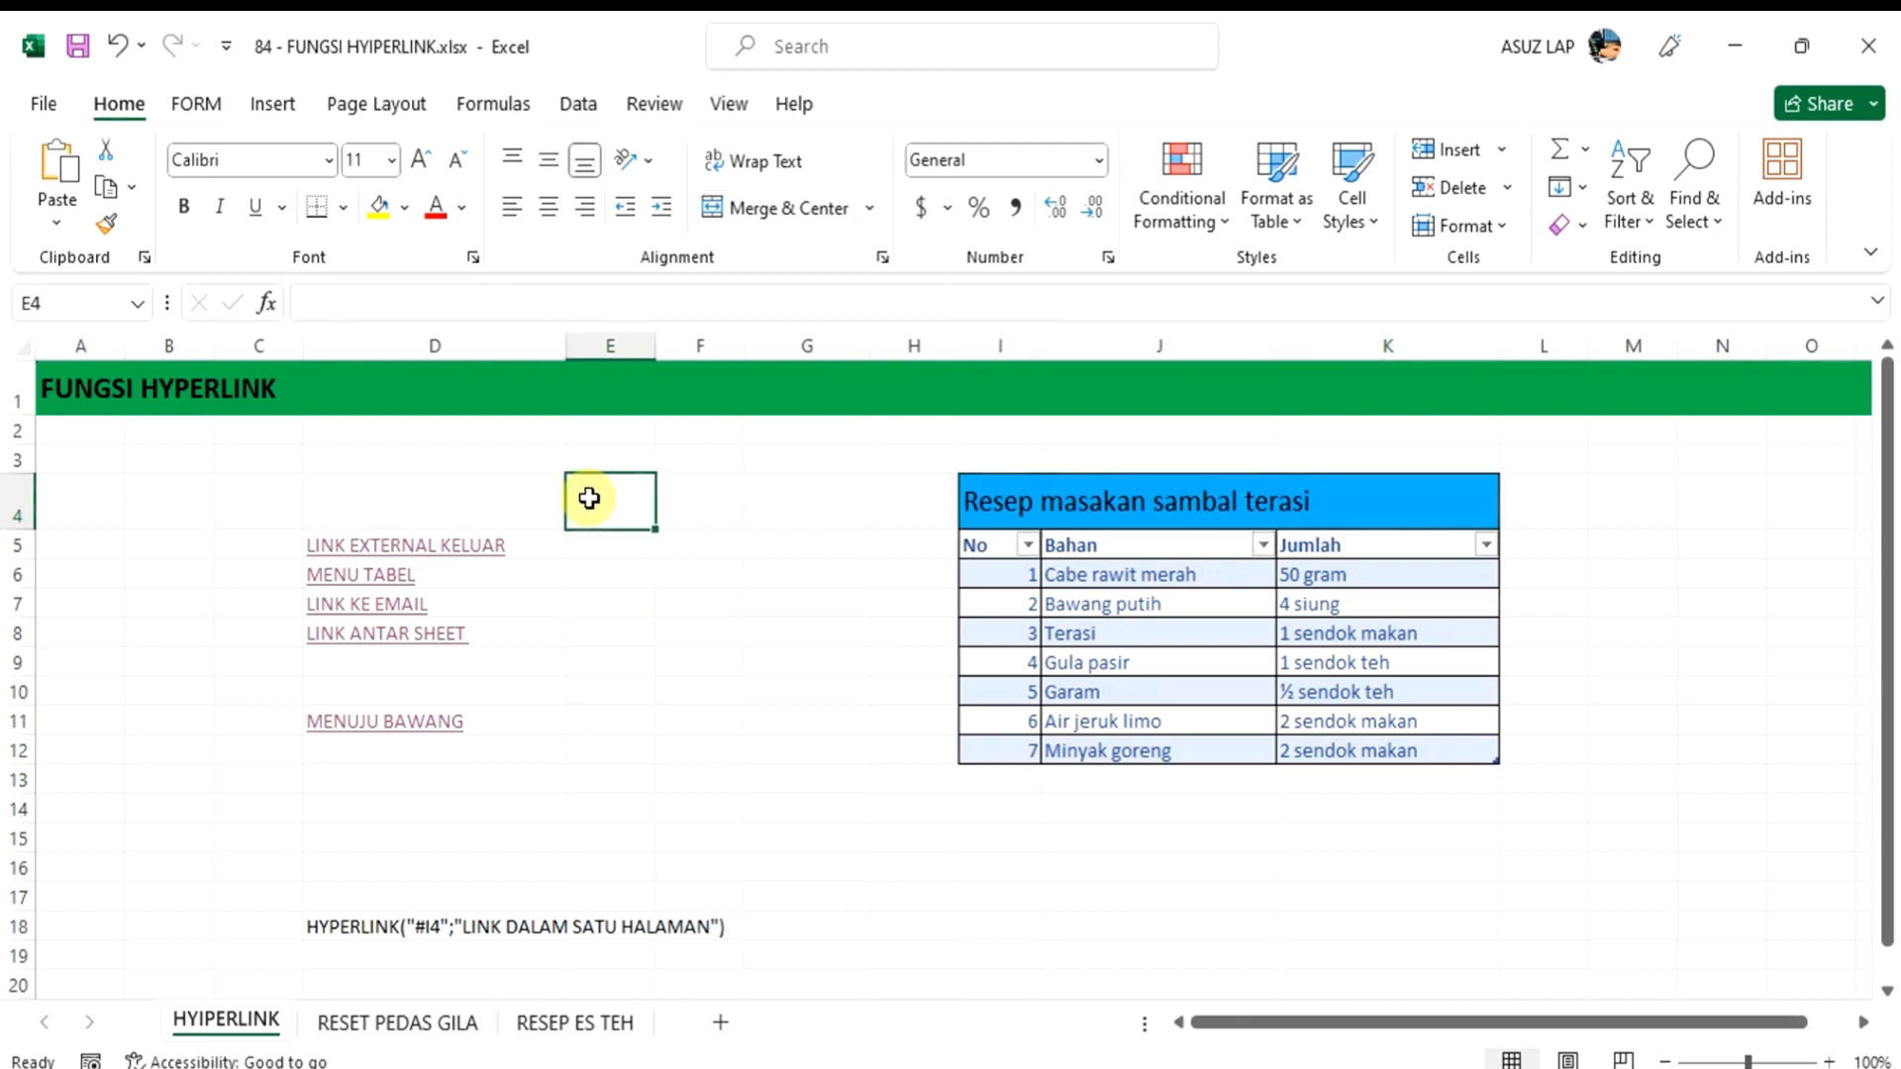
{"action": "left_click", "coordinate": [354, 584]}
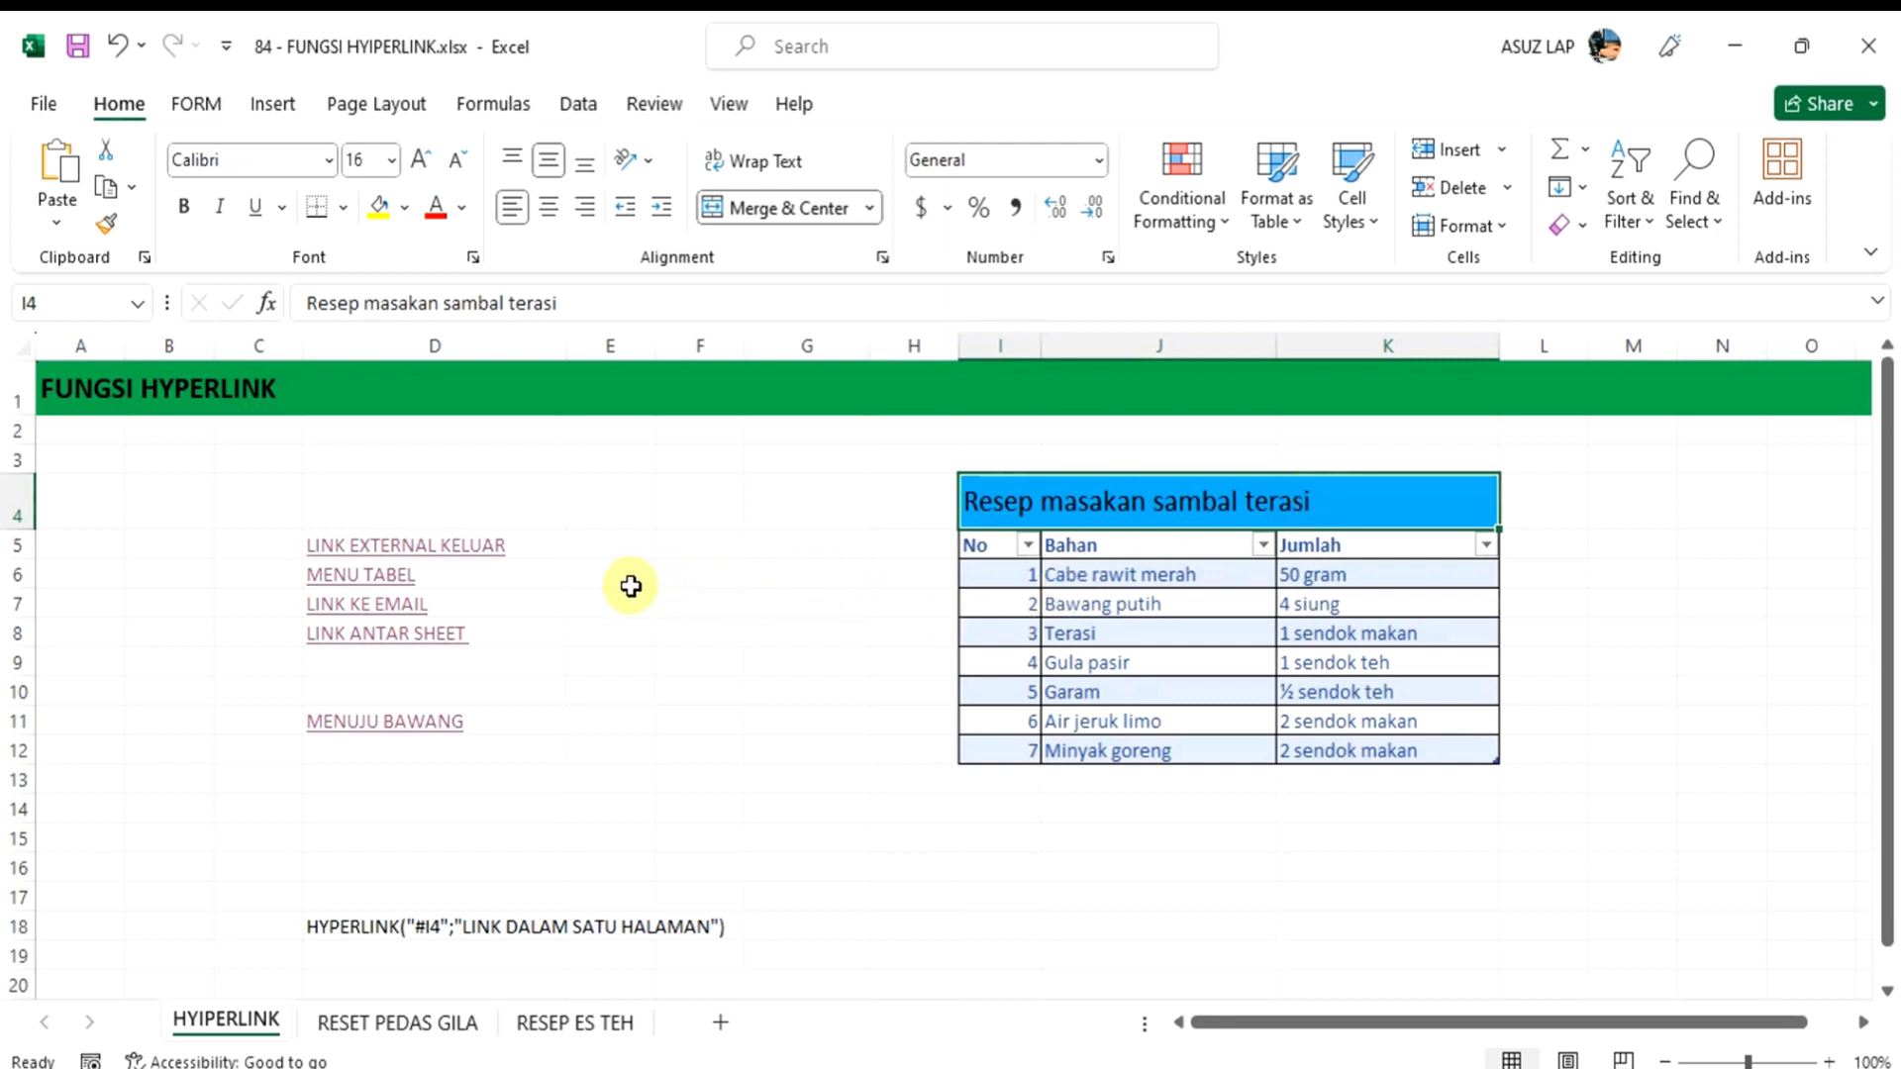
Follow the LINK KE EMAIL hyperlink in D7 and close the mail draft it opens
{"action": "left_click", "coordinate": [448, 607]}
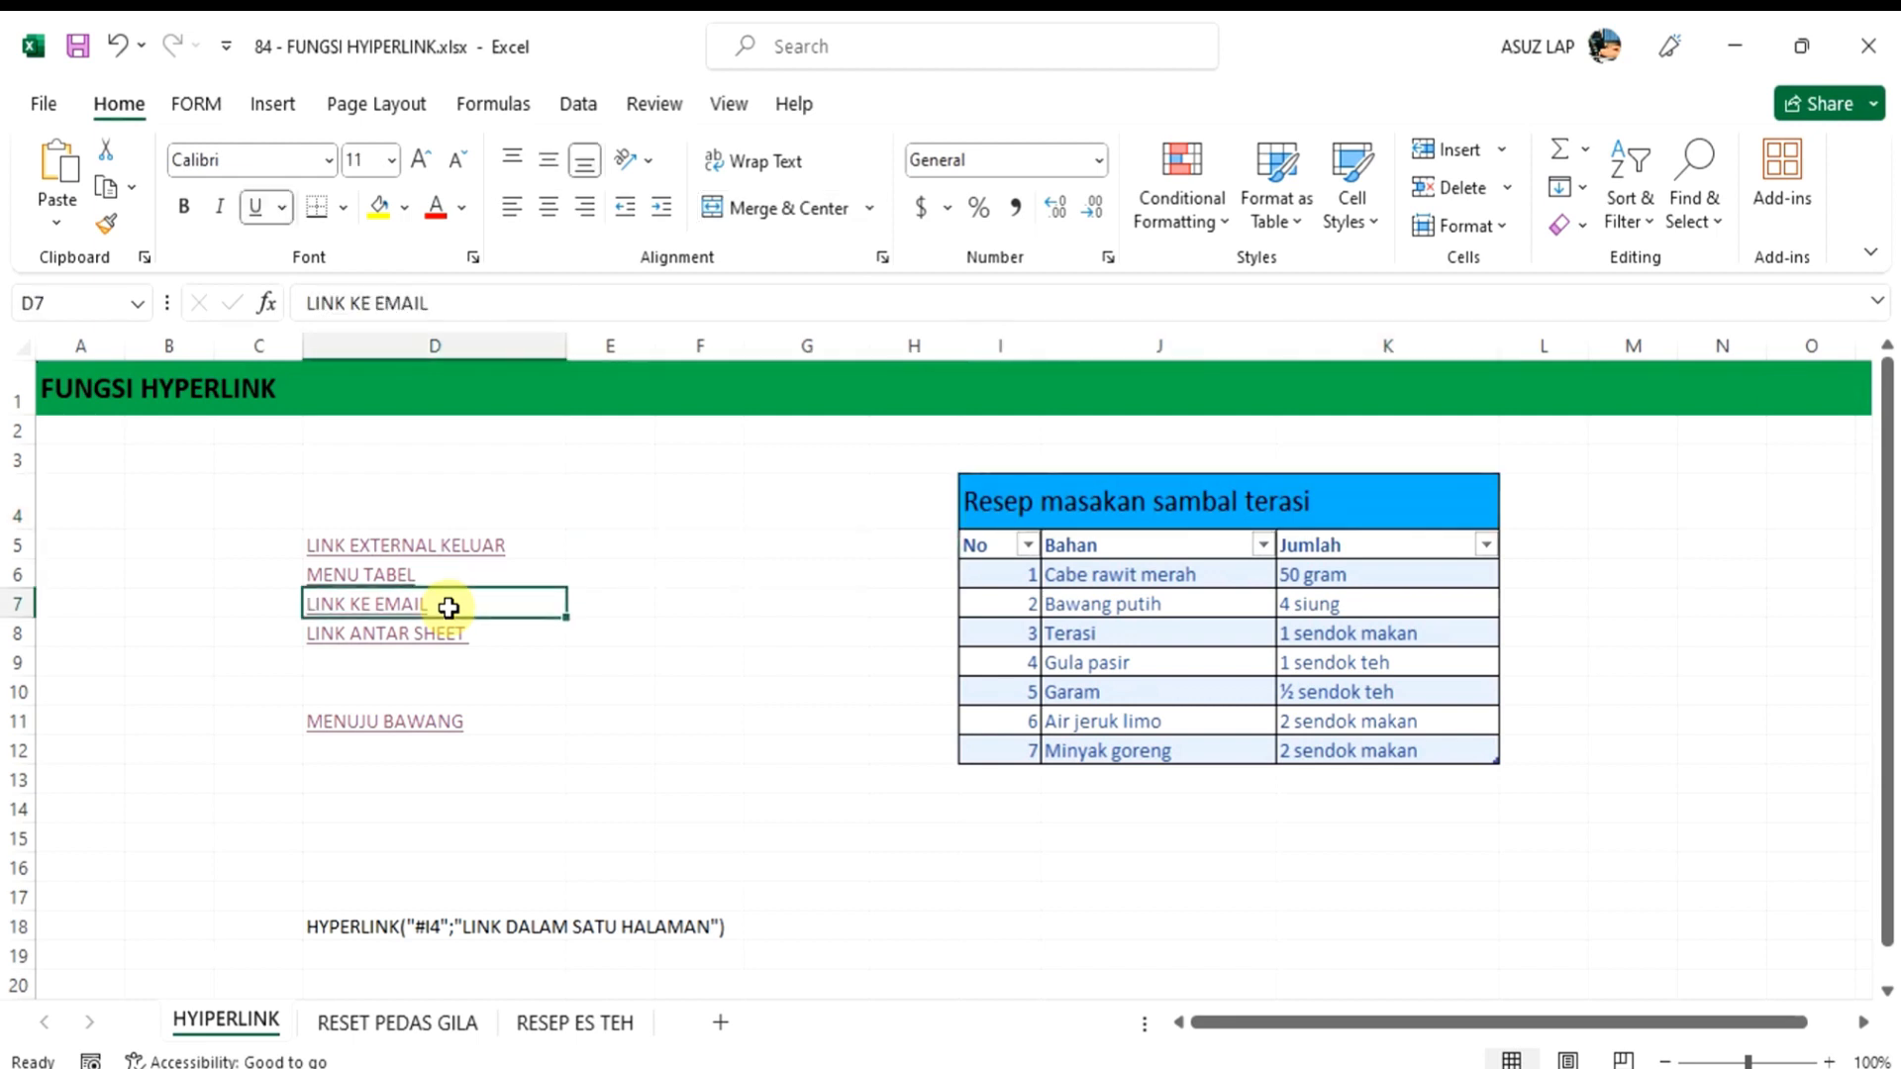
{"action": "left_click", "coordinate": [397, 616]}
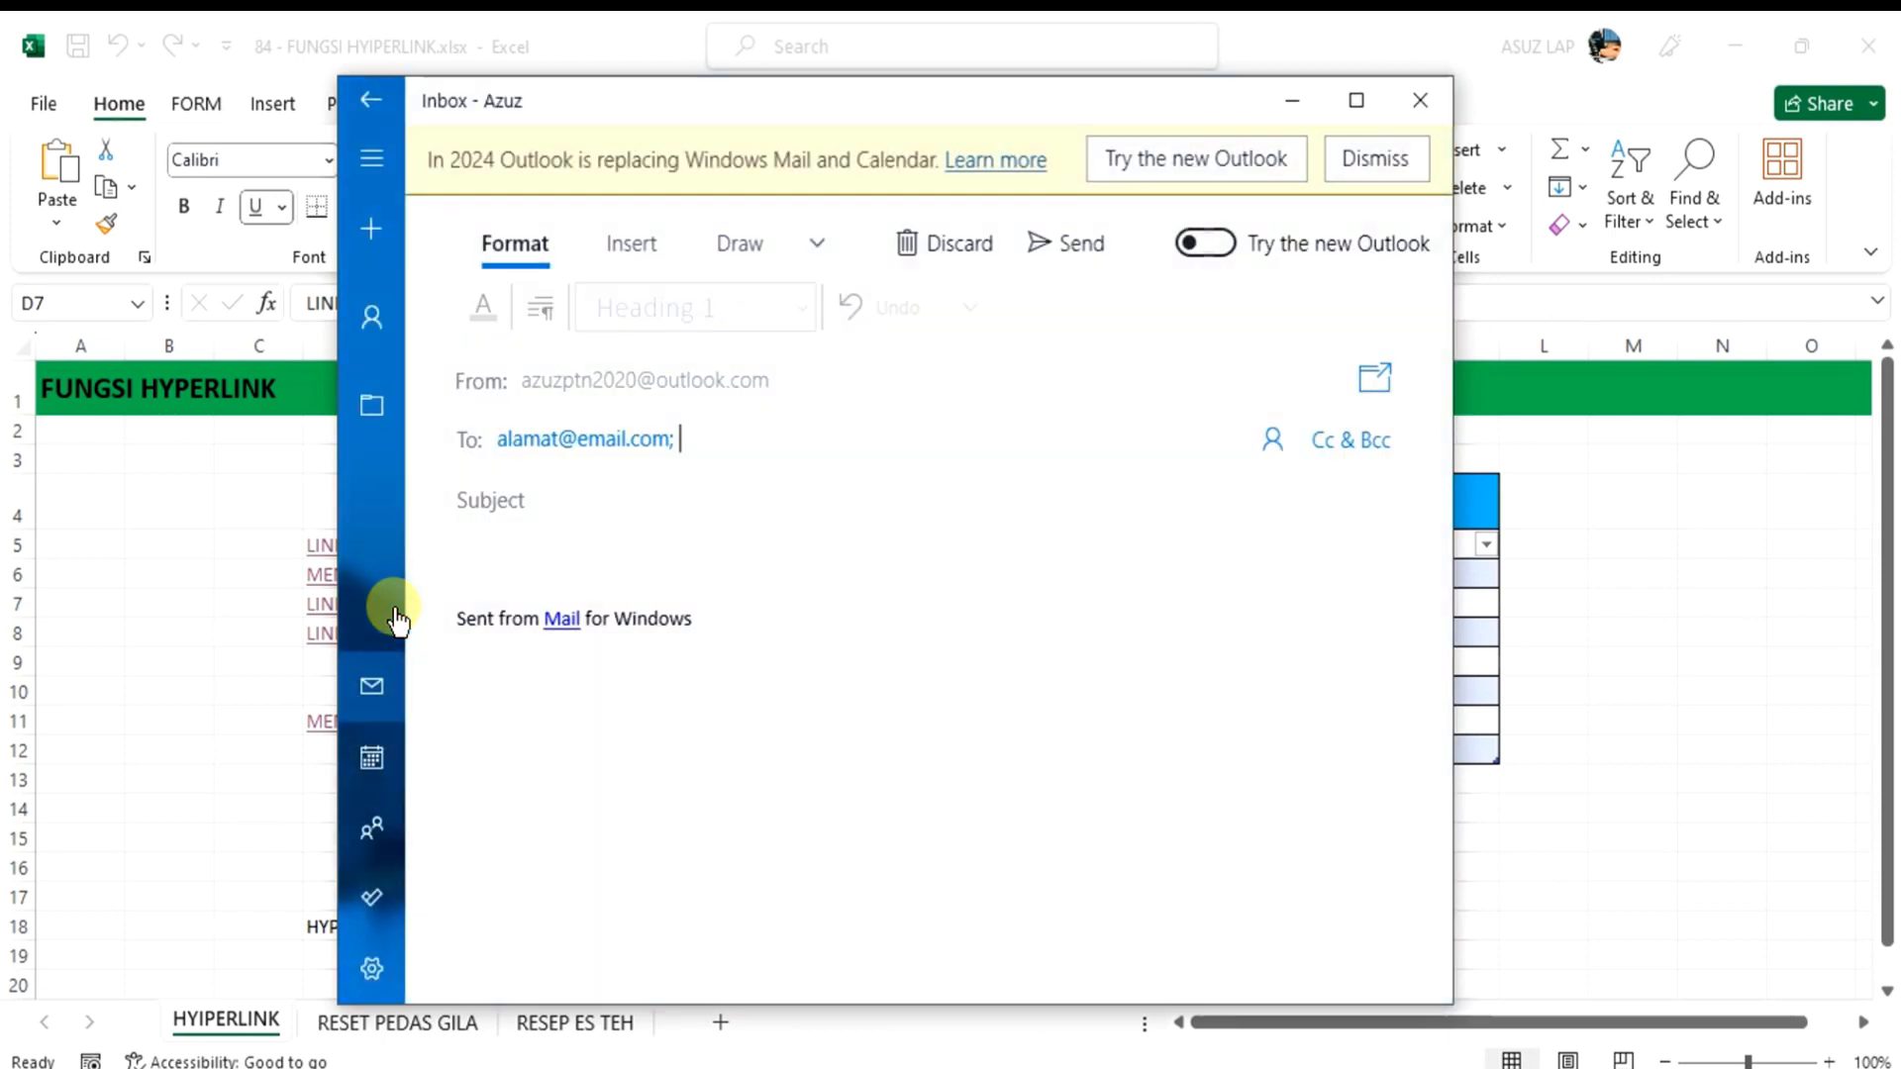
{"action": "left_click", "coordinate": [1414, 96]}
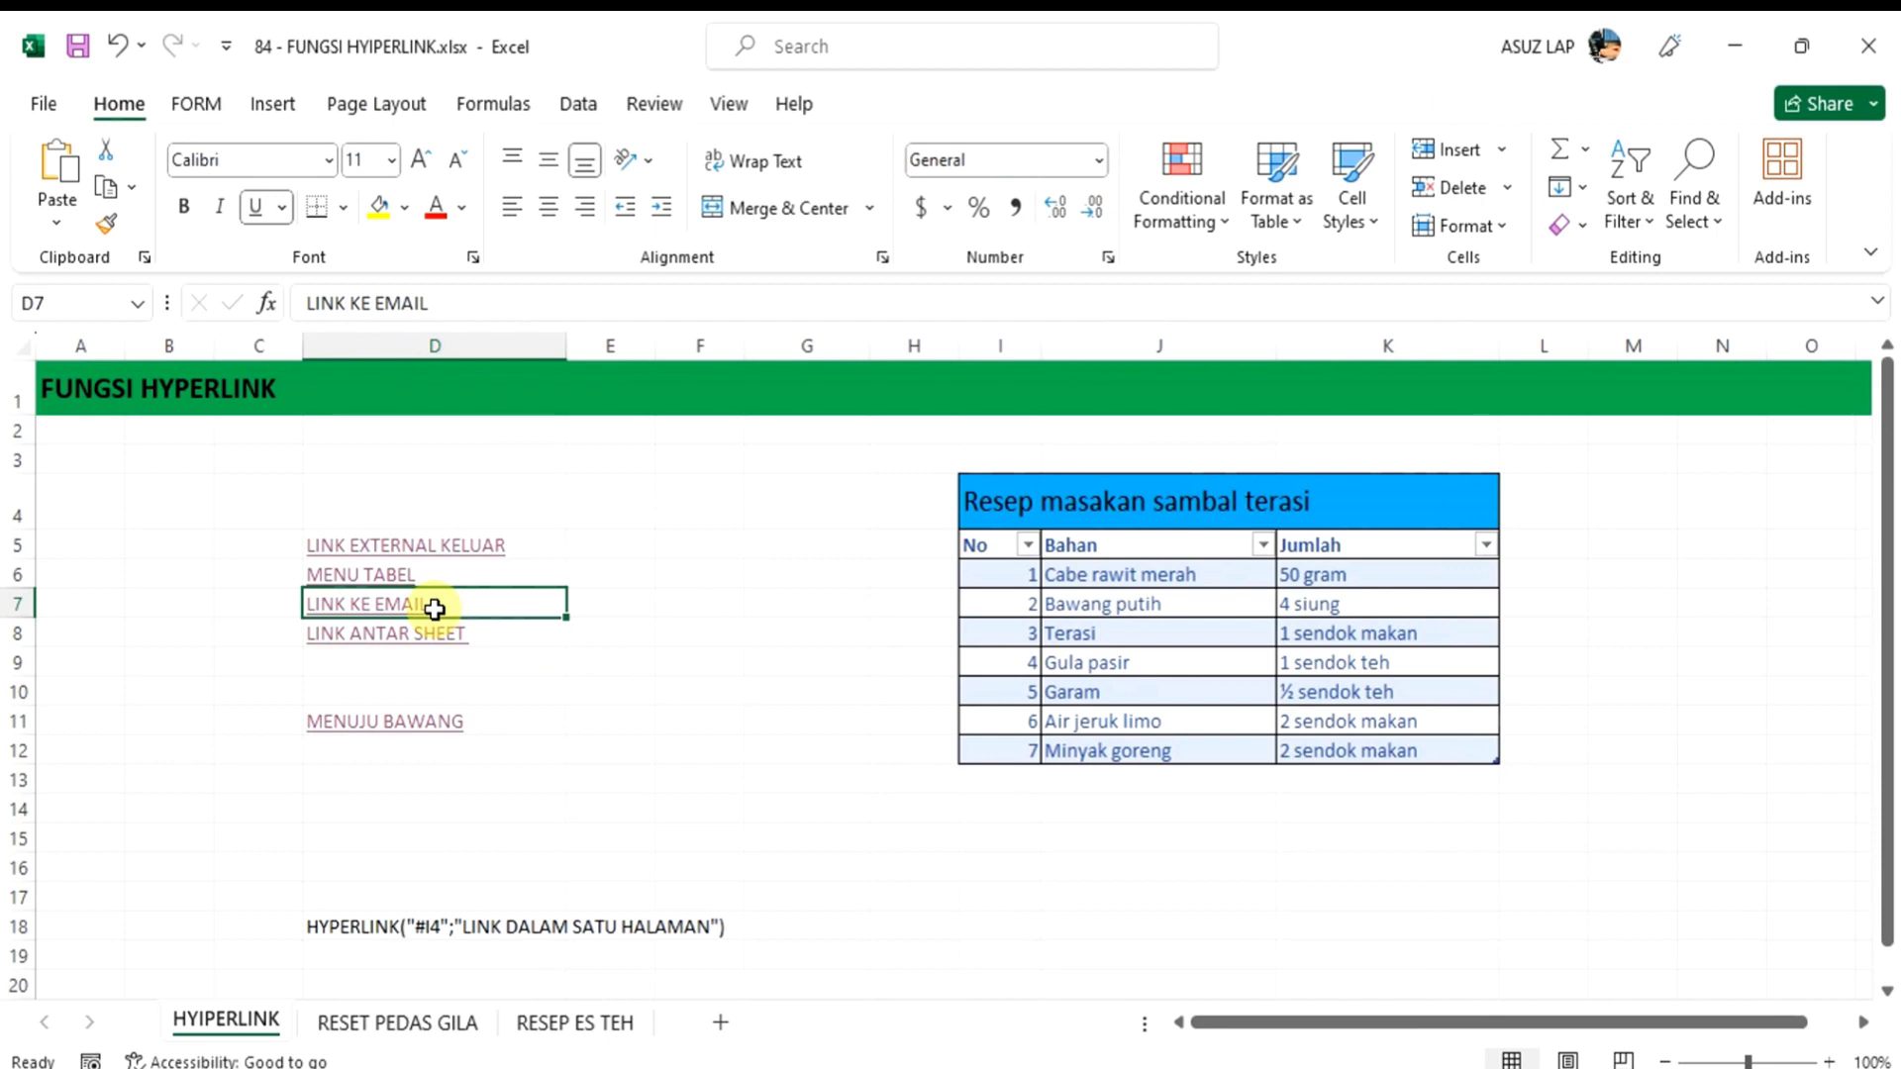
{"action": "left_click", "coordinate": [156, 617]}
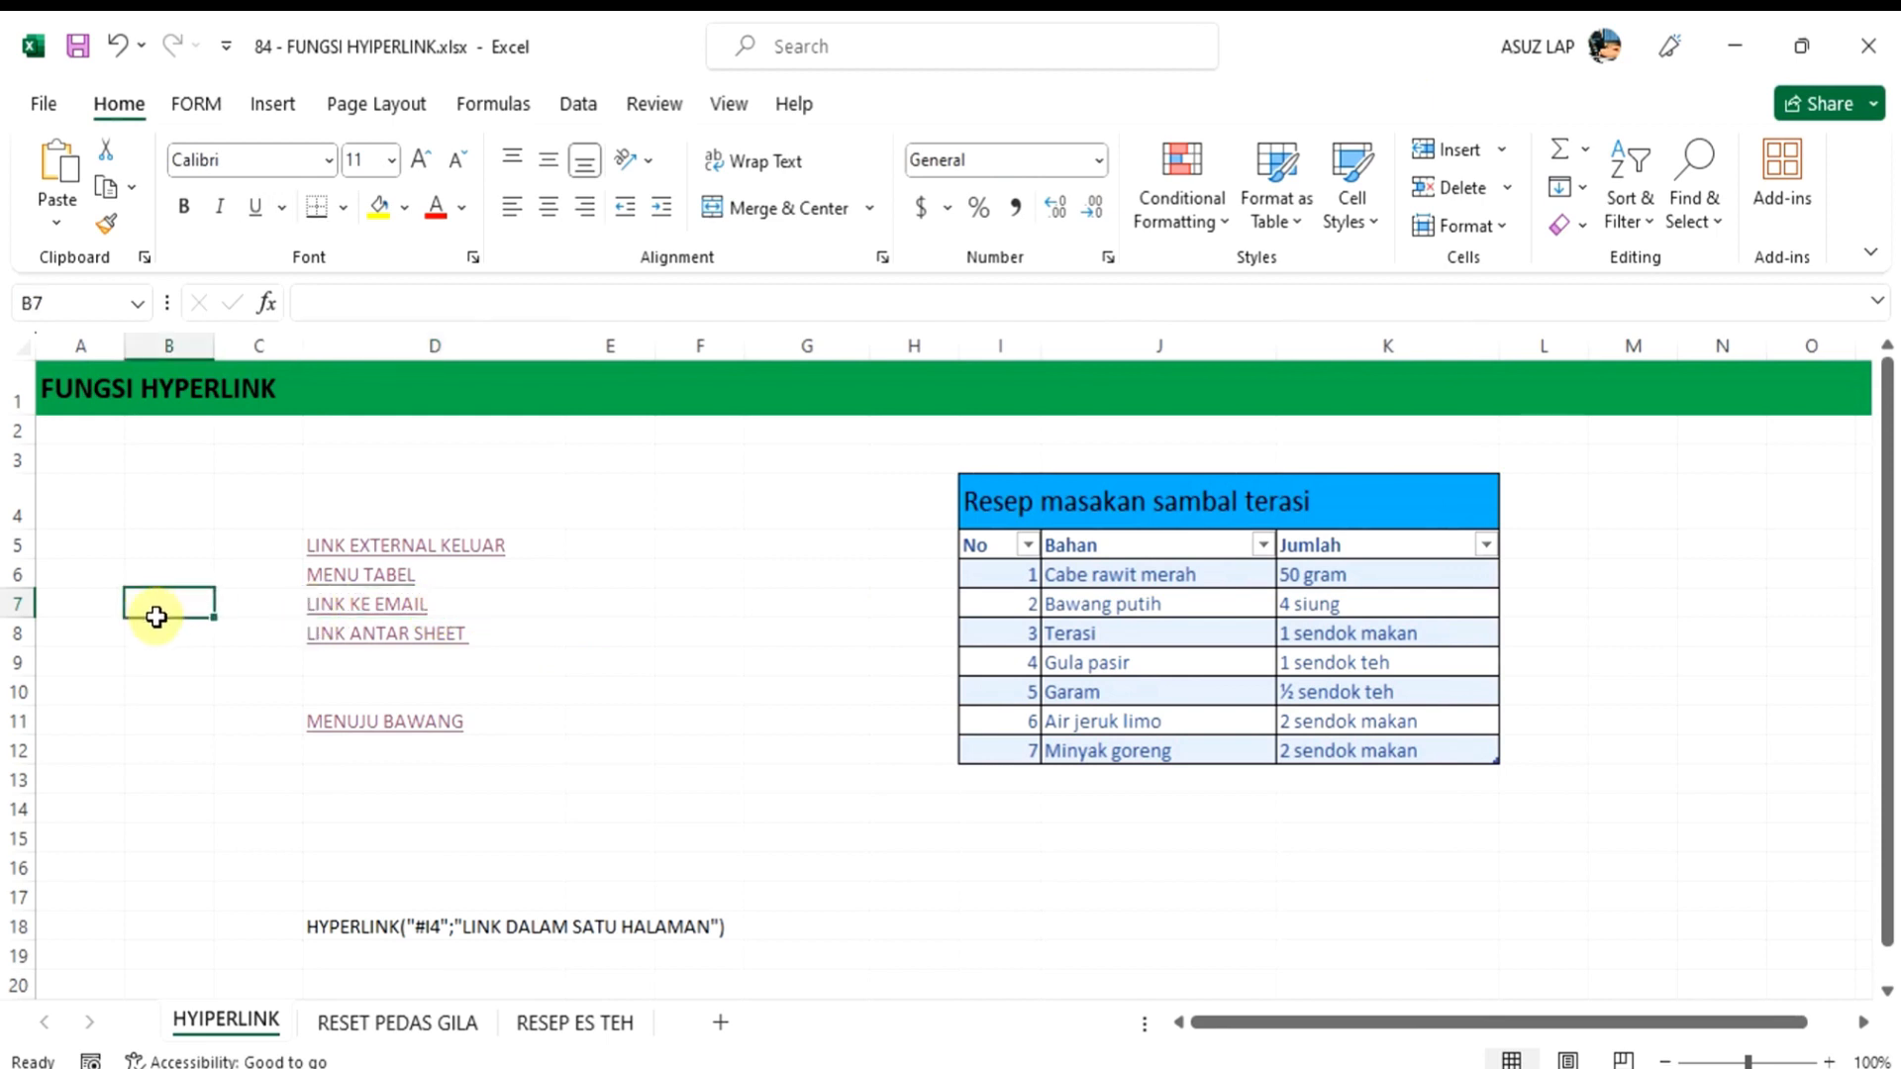
Copy the e-mail address from the LINK KE EMAIL hyperlink into D17 and remove the hyperlink from D7
{"action": "right_click", "coordinate": [447, 603]}
{"action": "left_click", "coordinate": [567, 864]}
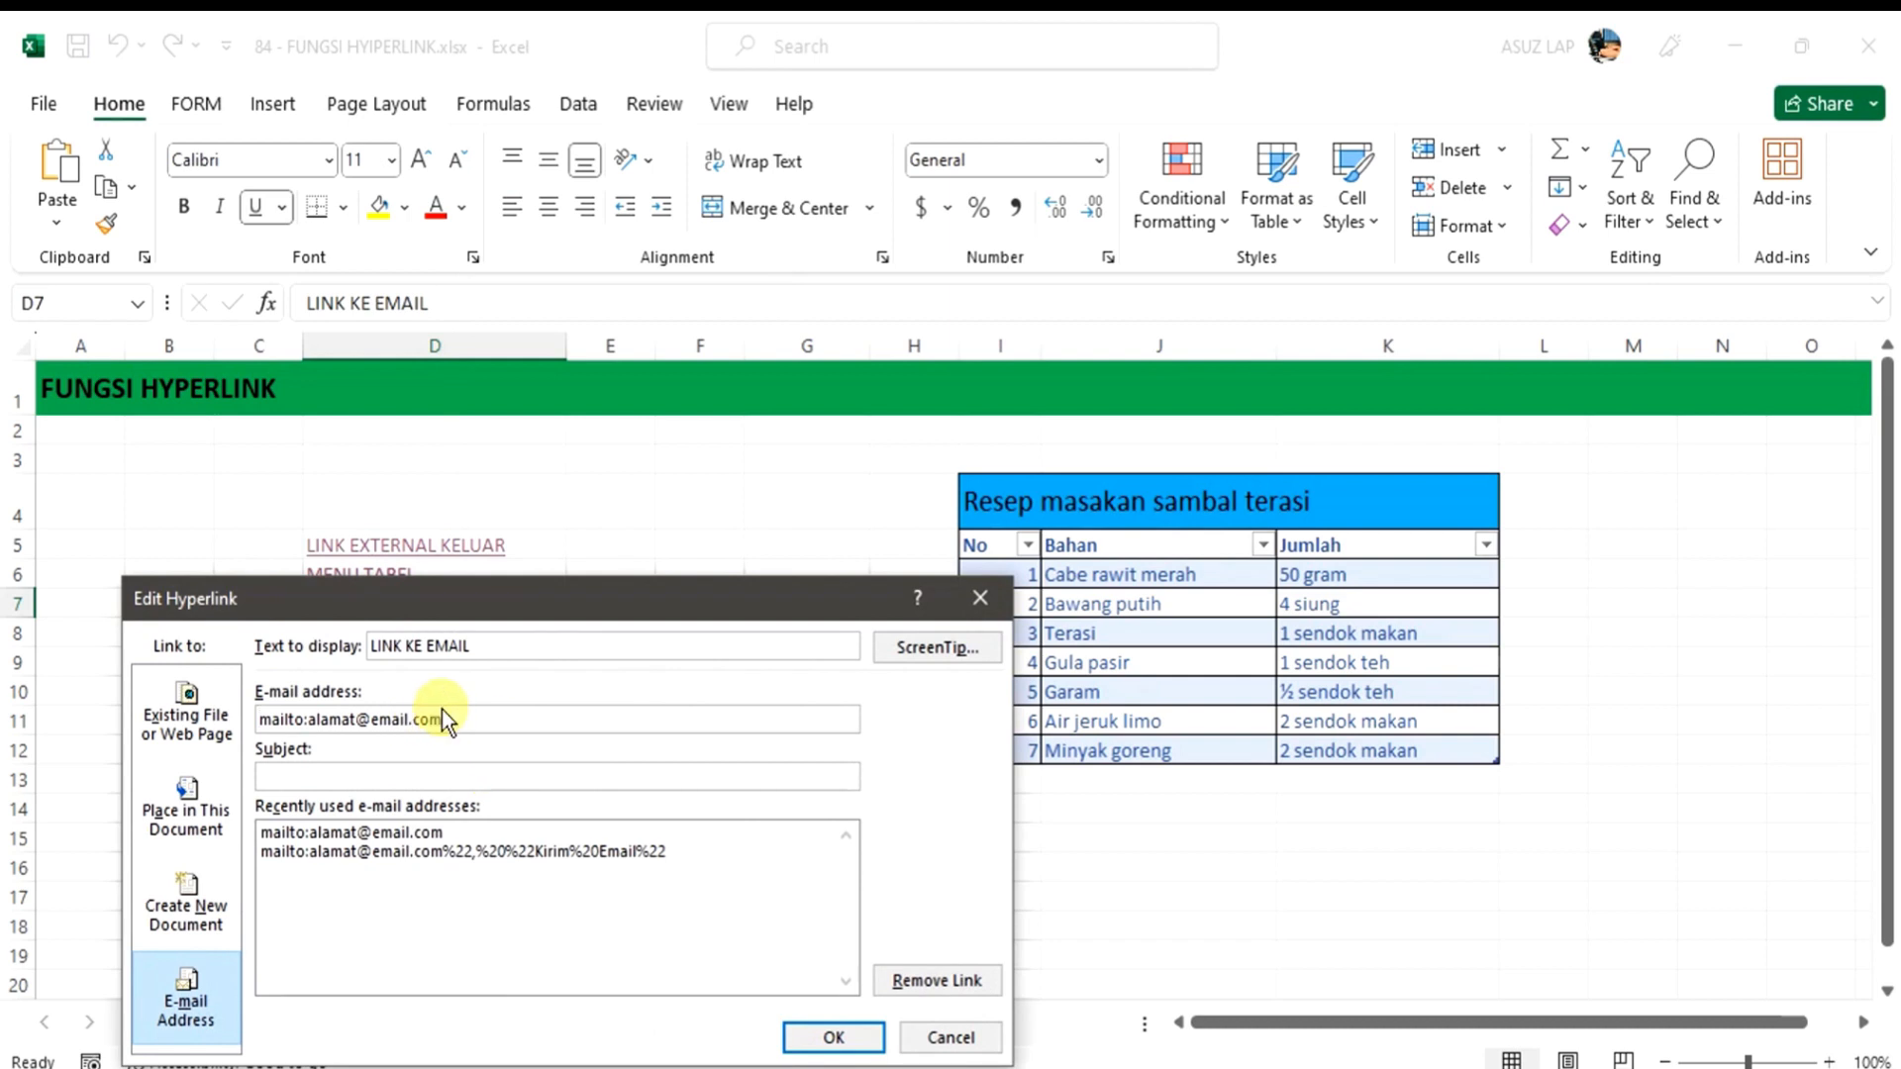
{"action": "left_click_drag", "start_coordinate": [443, 719], "coordinate": [257, 720]}
{"action": "key", "text": "ctrl+c"}
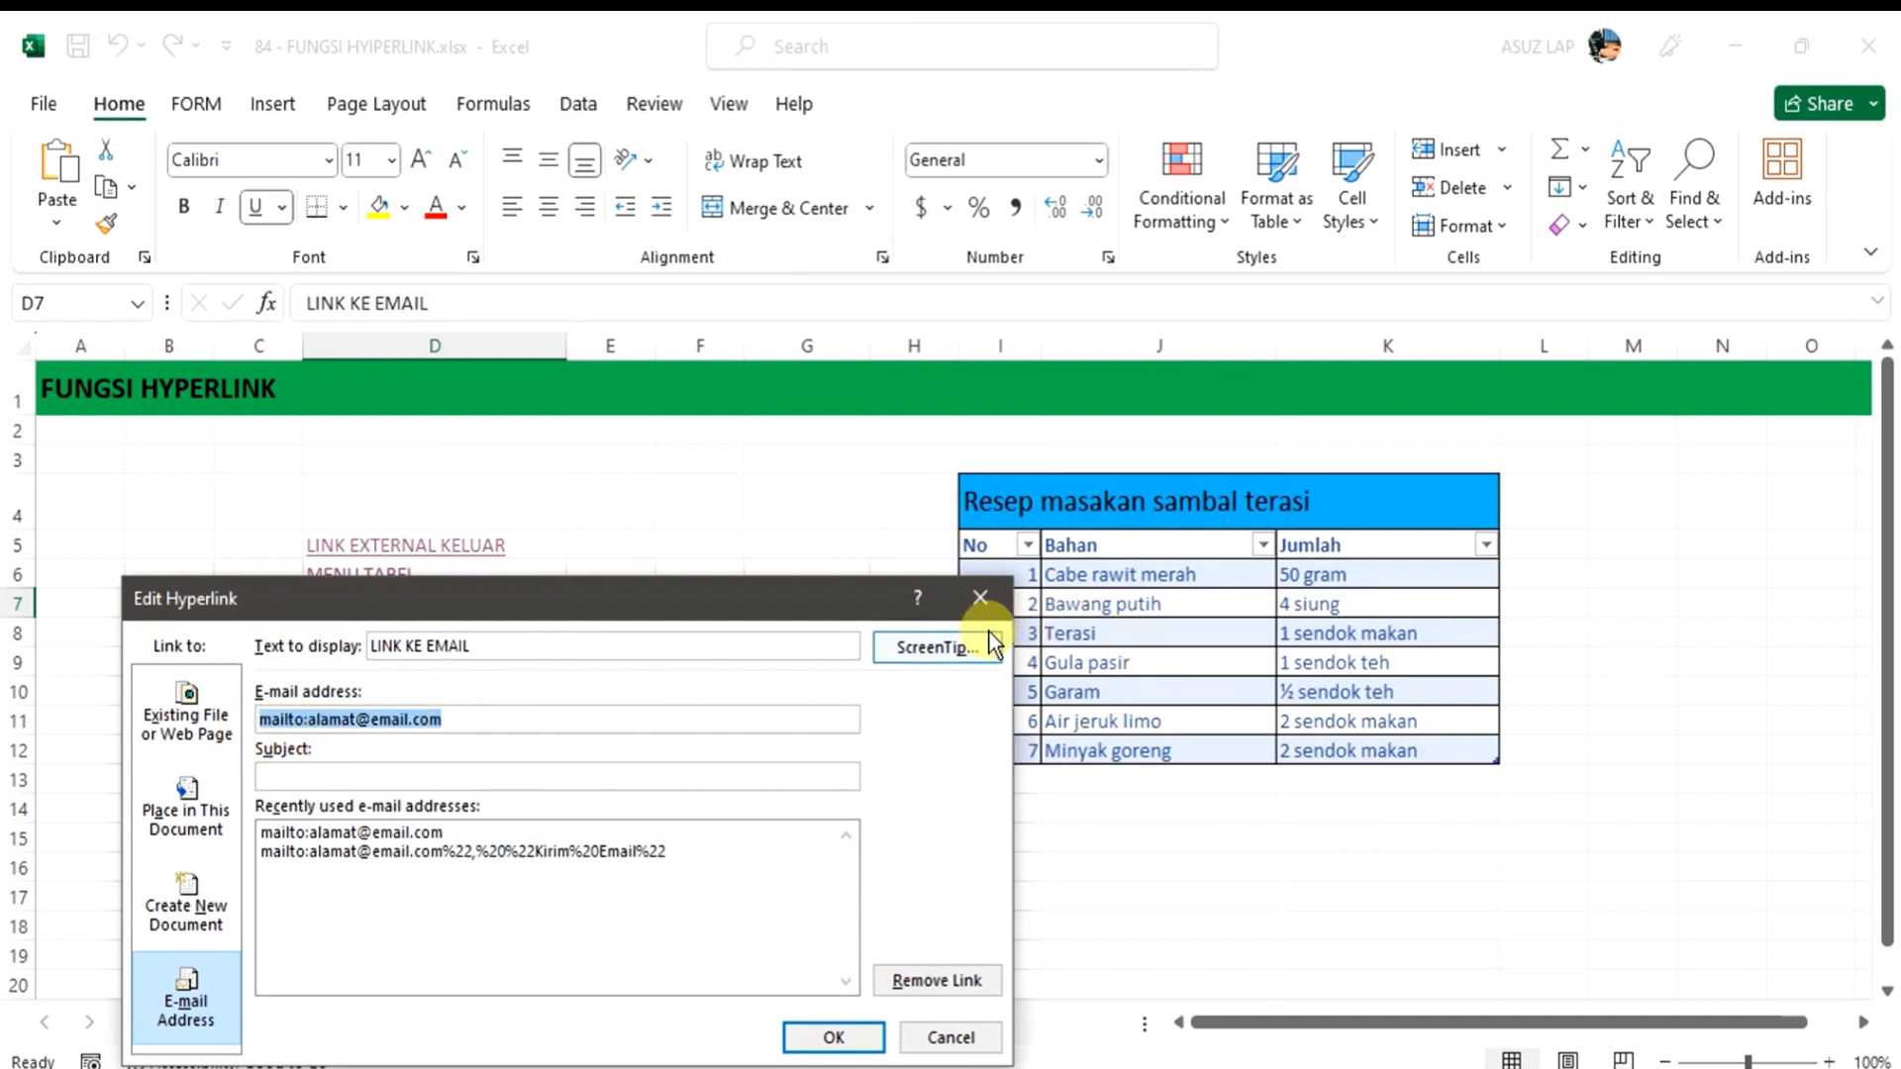
{"action": "left_click", "coordinate": [980, 598]}
{"action": "left_click", "coordinate": [668, 715]}
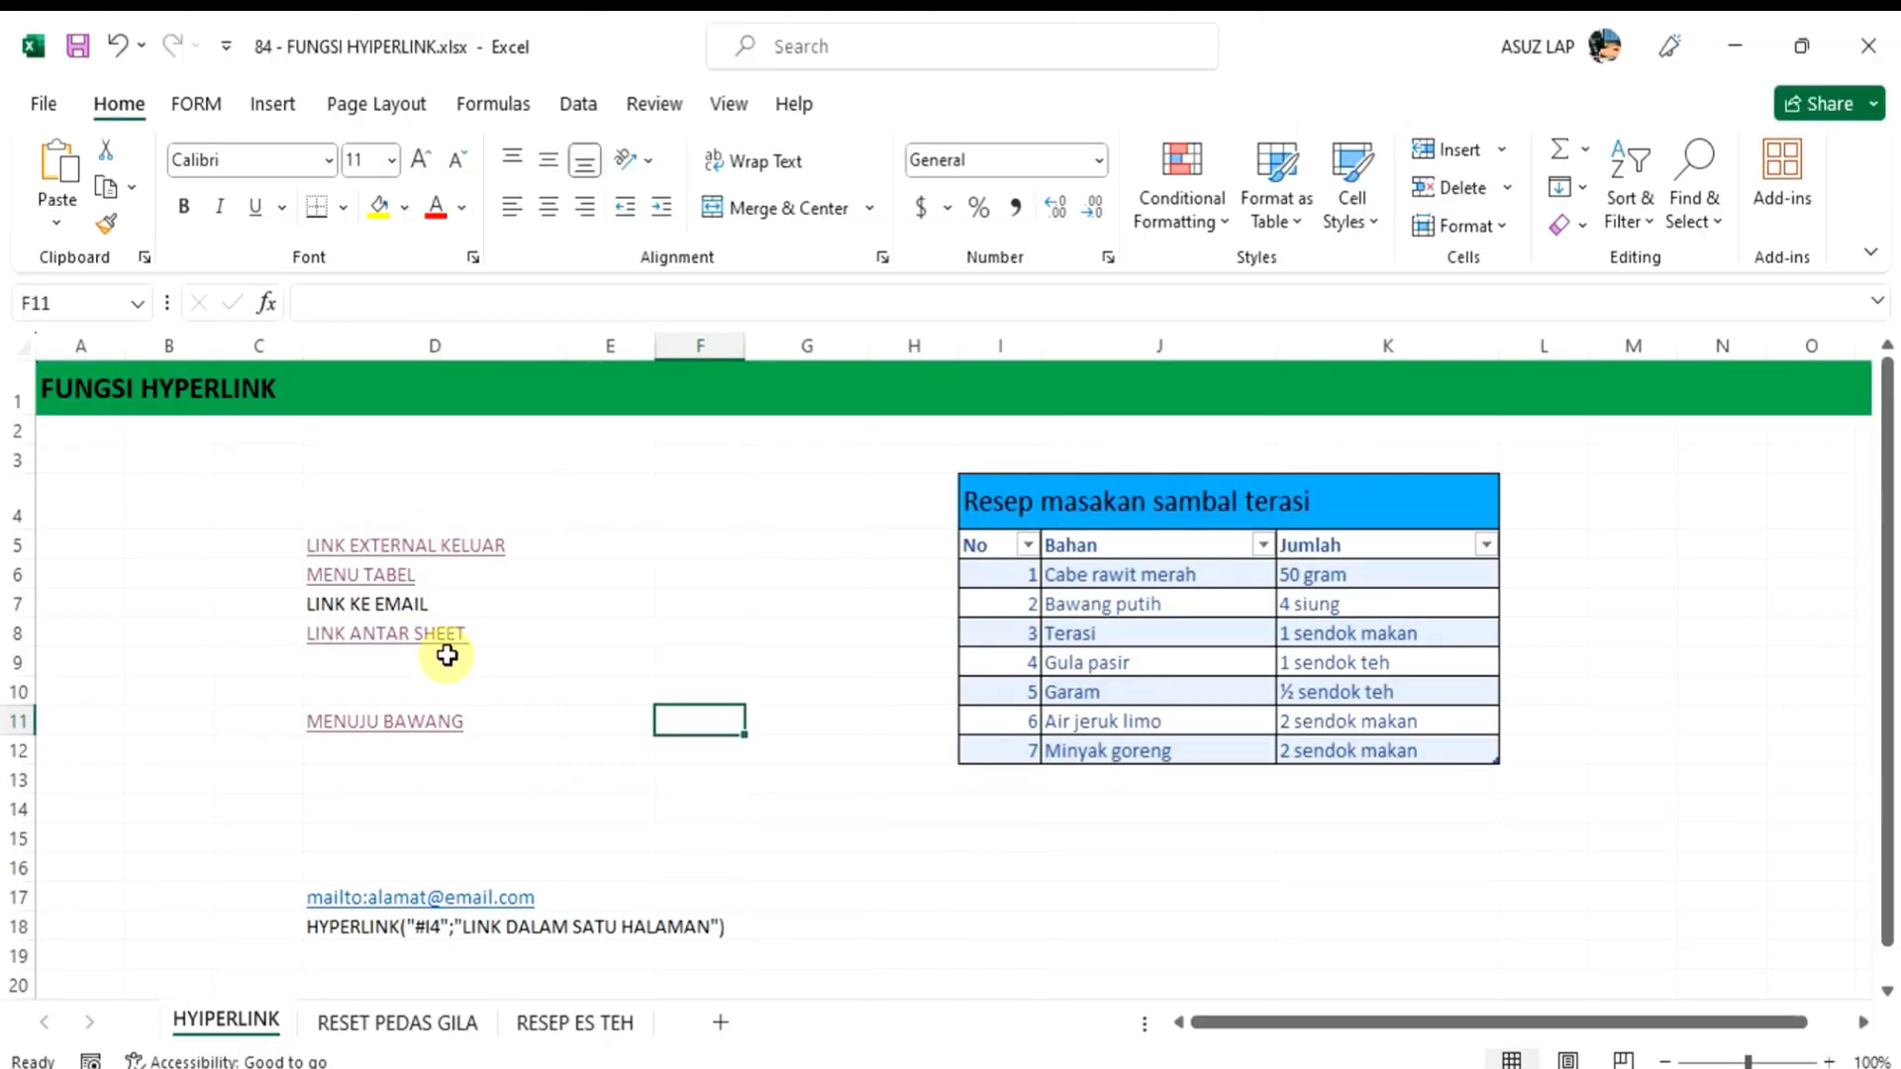
Insert an e-mail address hyperlink on LINK KE EMAIL in D7 using the copied e-mail address and the subject CONTOH
{"action": "left_click", "coordinate": [458, 600]}
{"action": "right_click", "coordinate": [459, 600]}
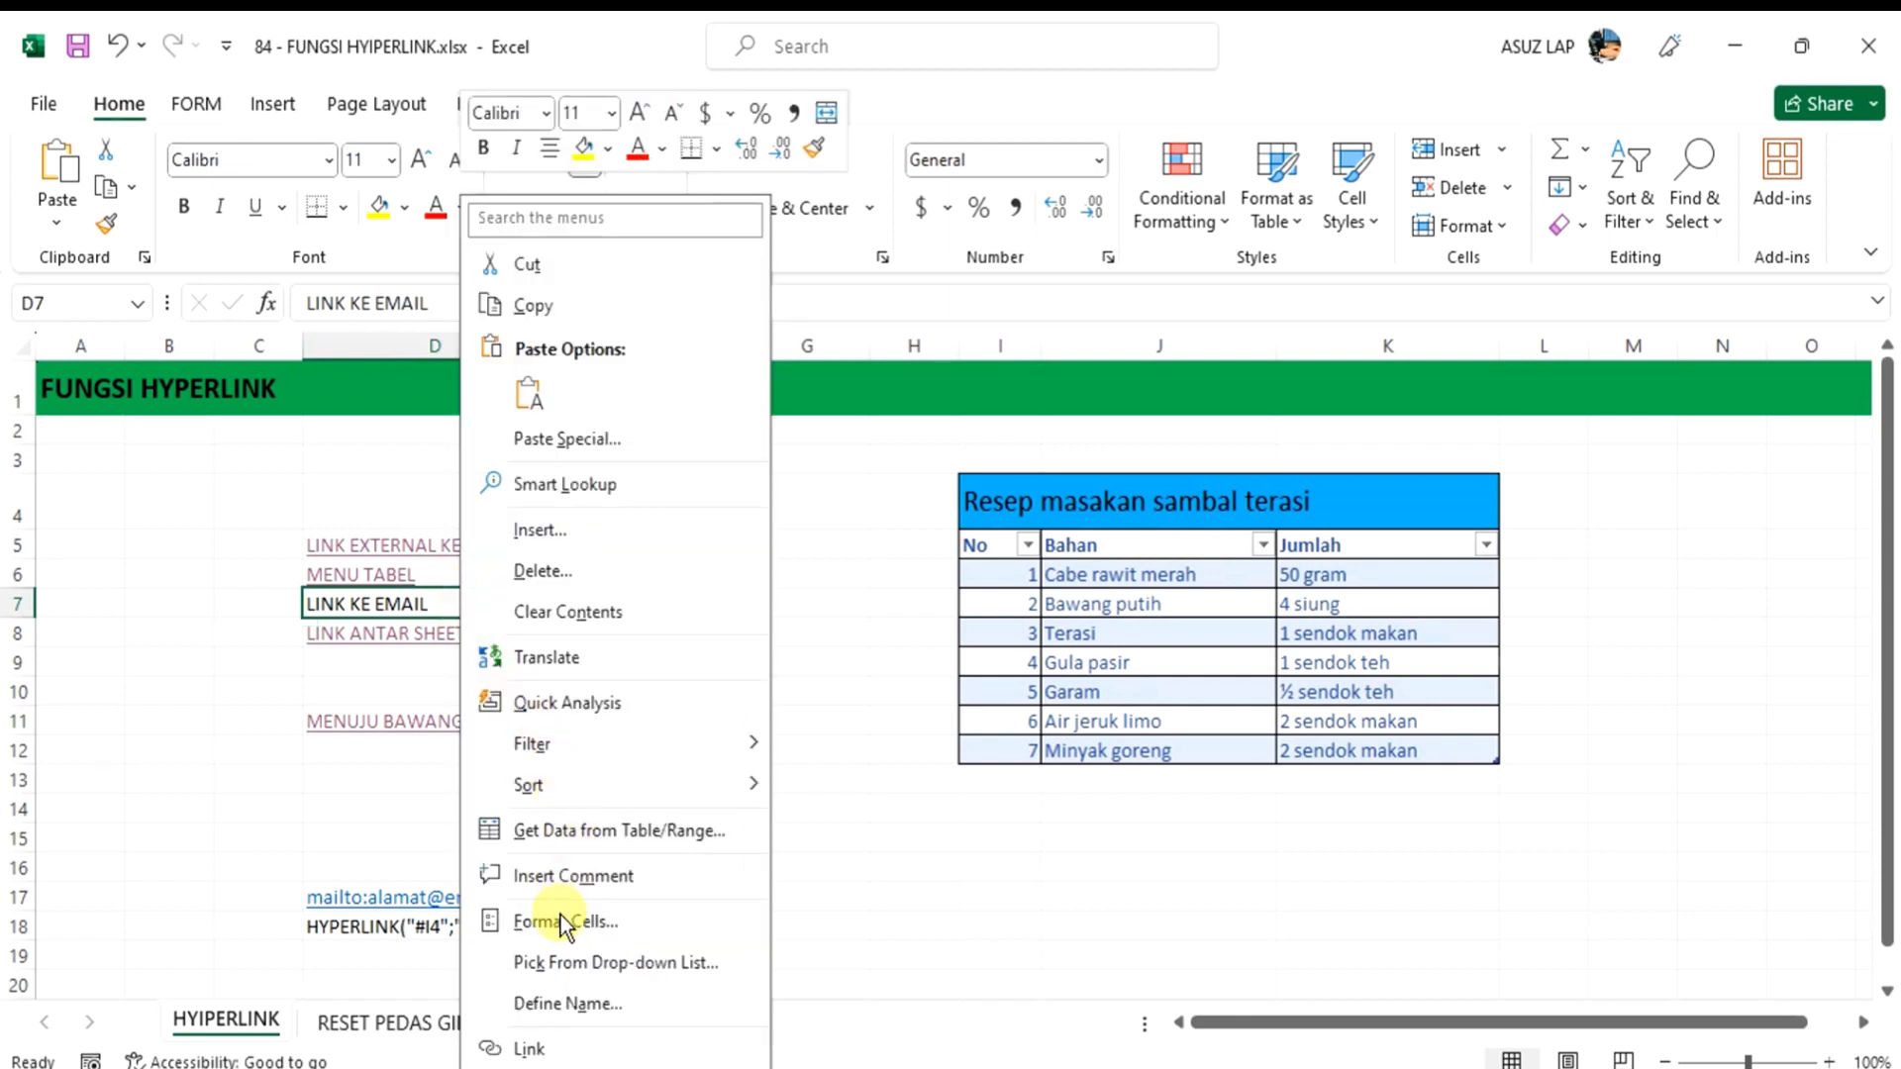
{"action": "left_click", "coordinate": [540, 1051]}
{"action": "left_click_drag", "start_coordinate": [515, 594], "coordinate": [1056, 412]}
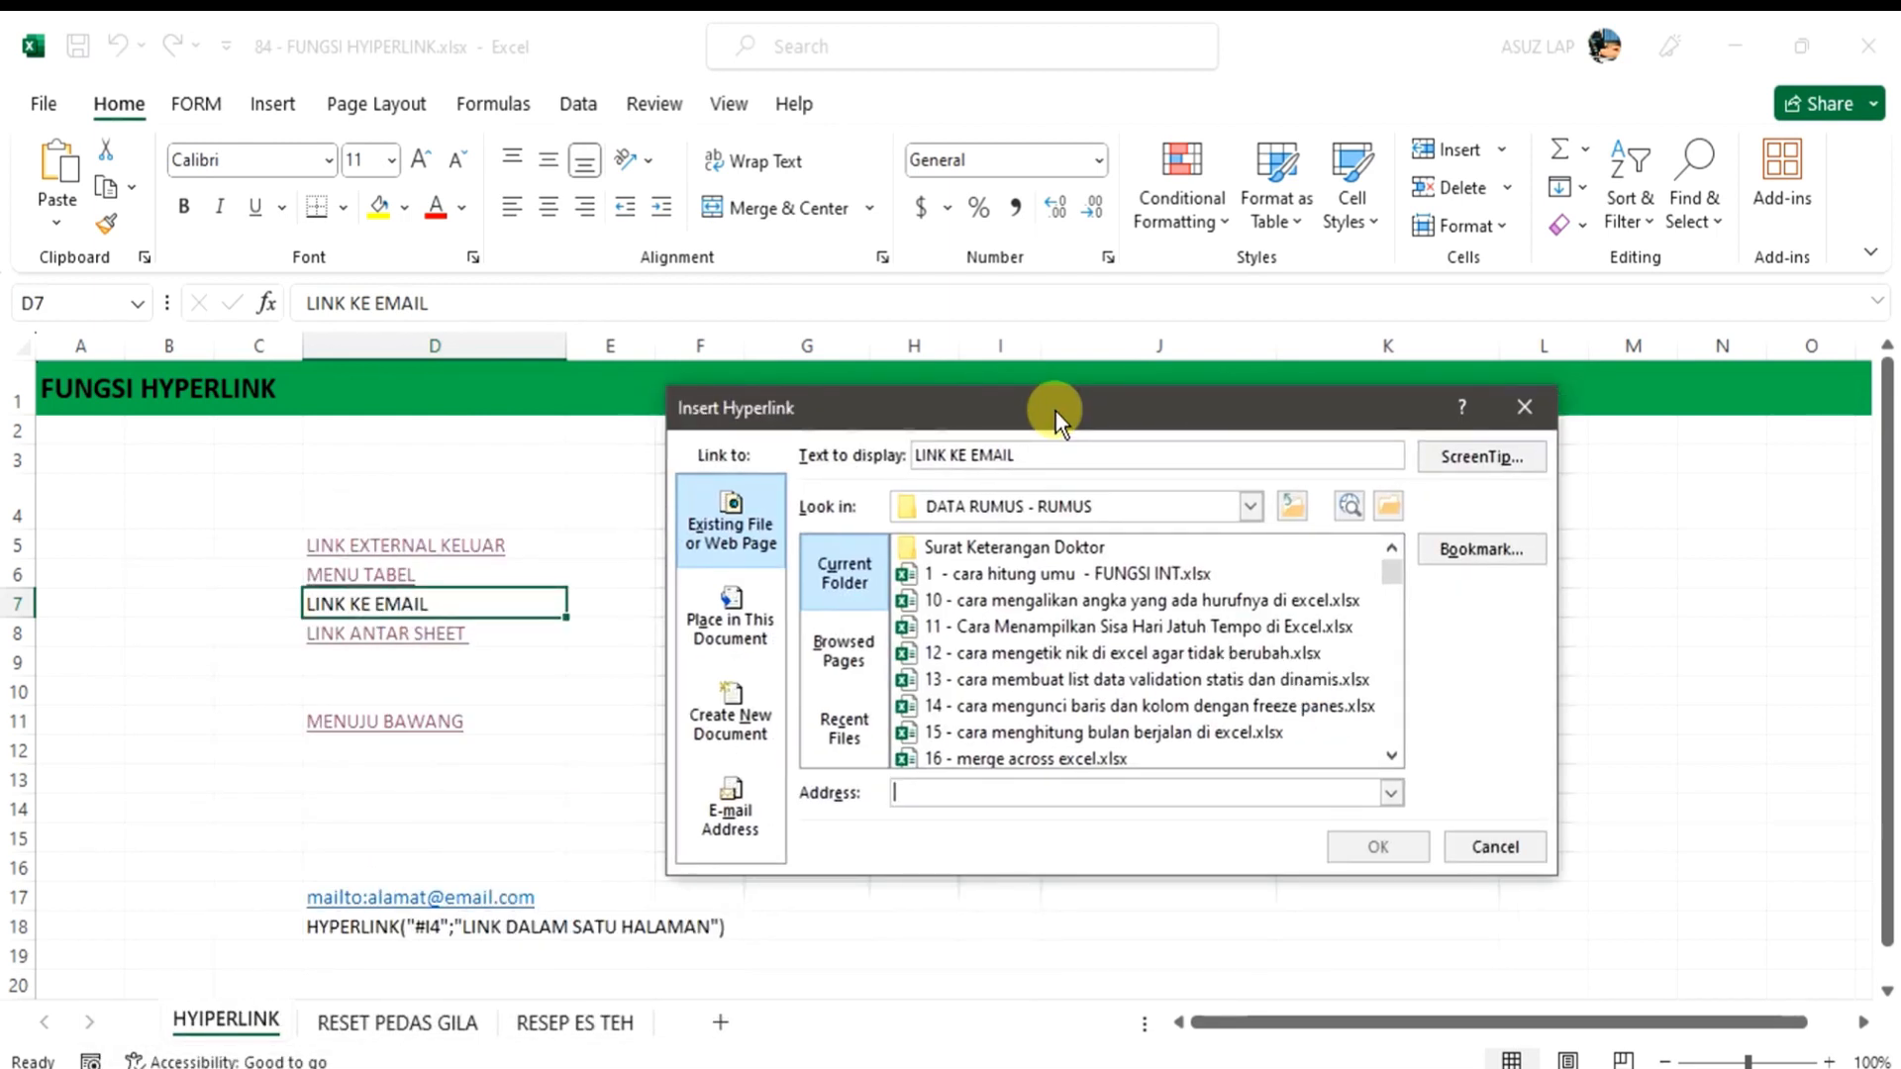
{"action": "left_click", "coordinate": [734, 804]}
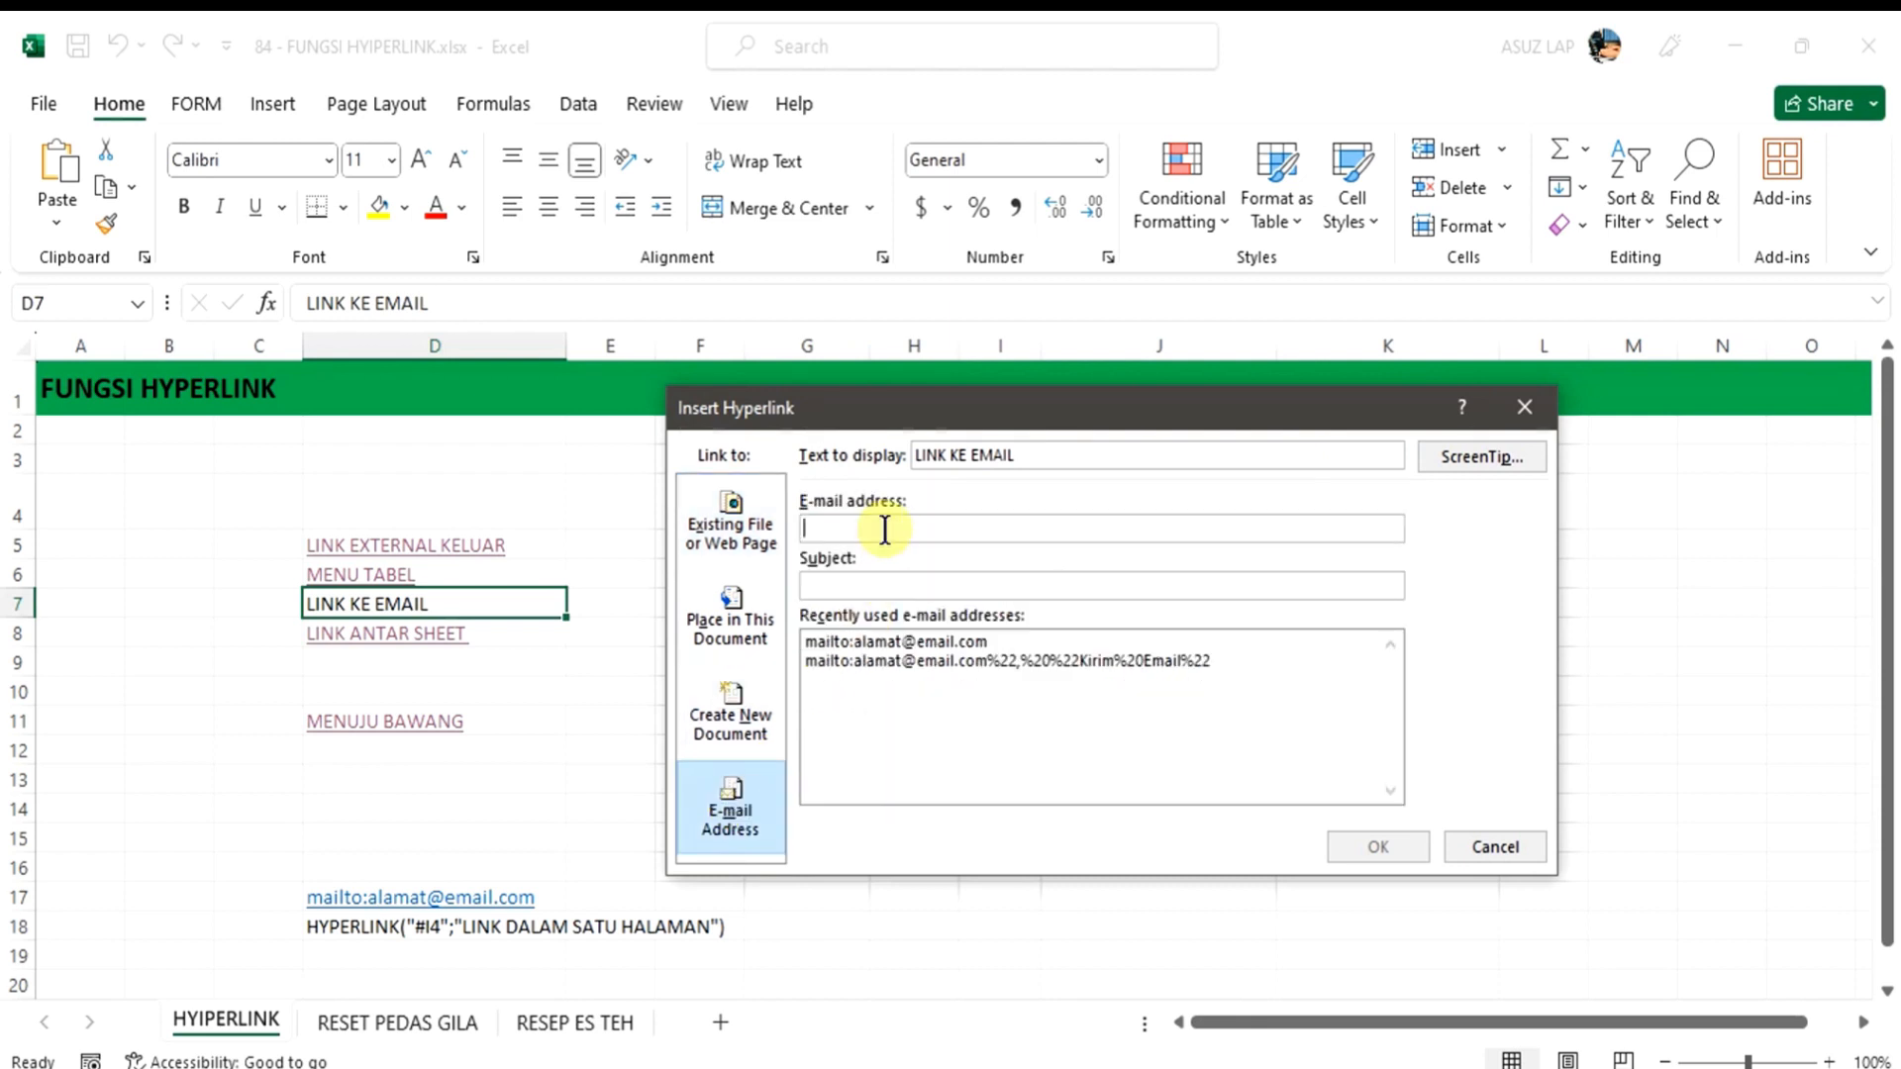
{"action": "key", "text": "ctrl+v"}
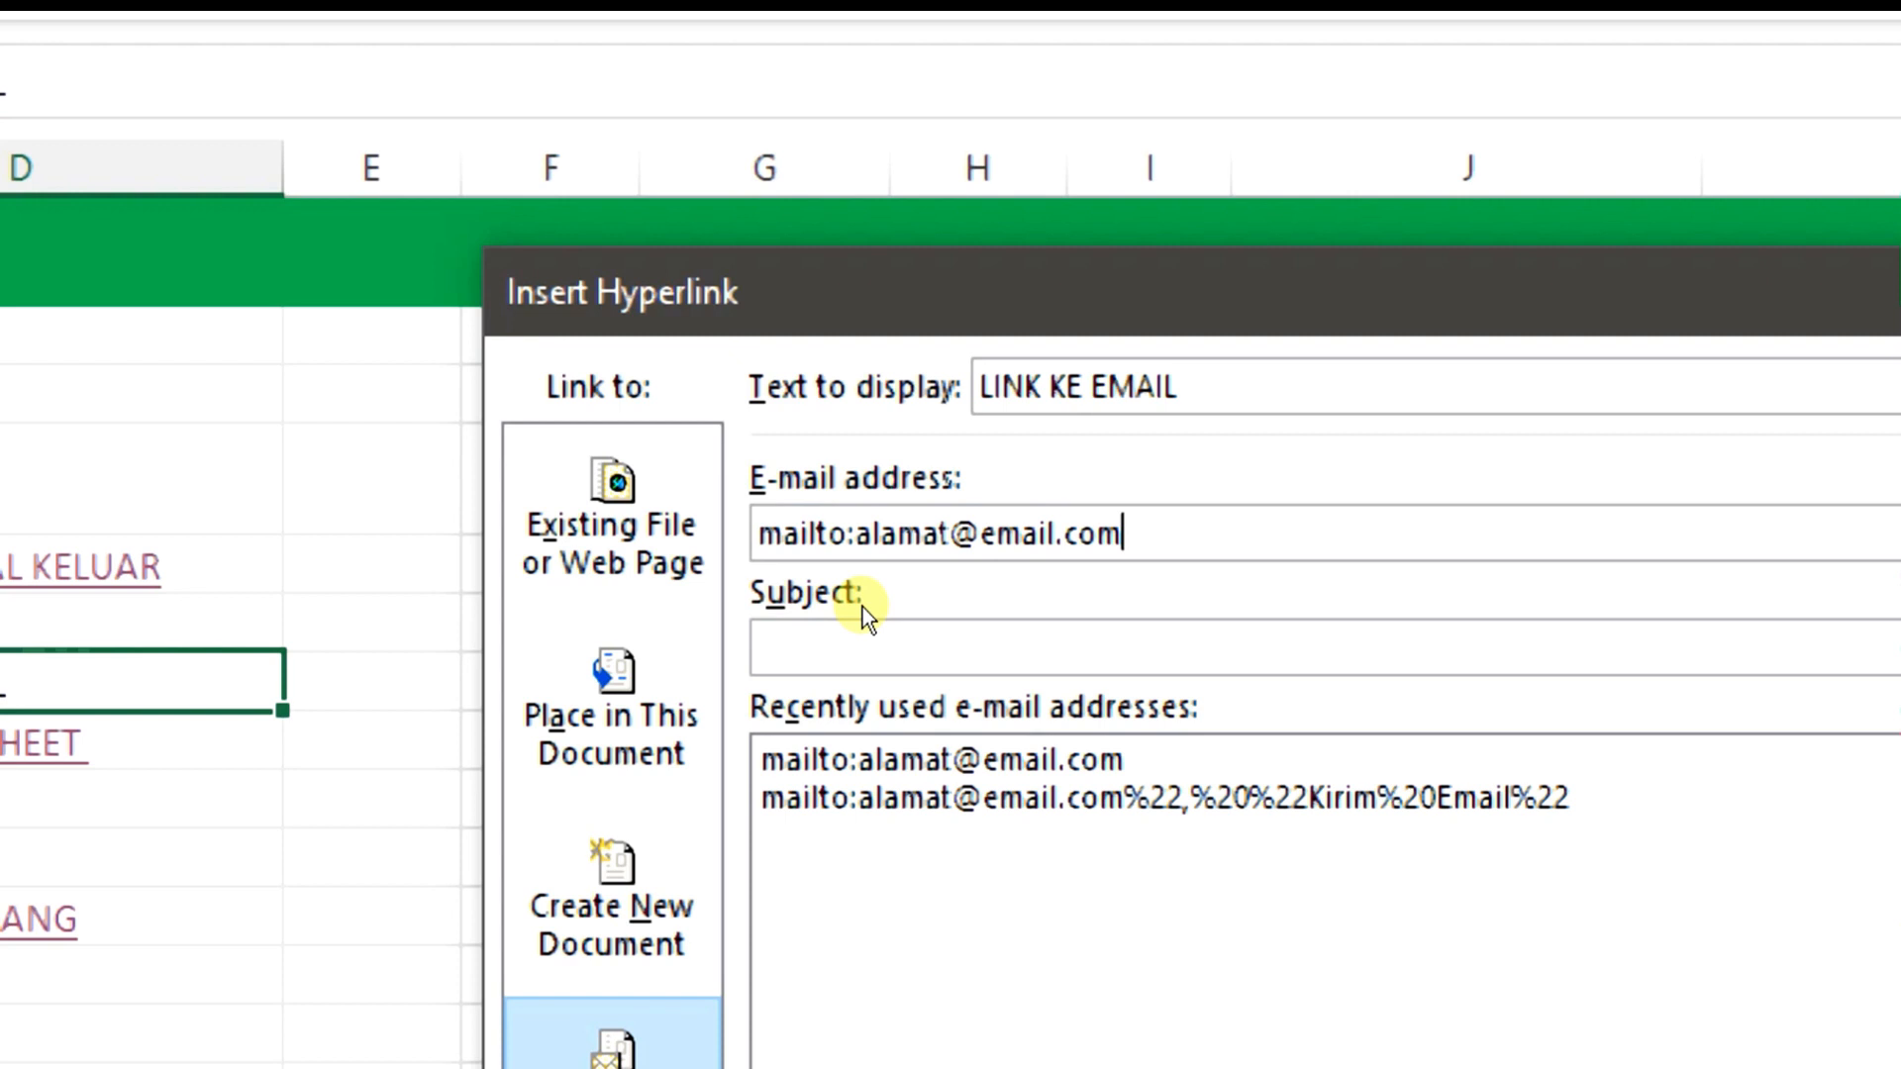
{"action": "key", "text": "Tab"}
{"action": "type", "text": "CONTOH"}
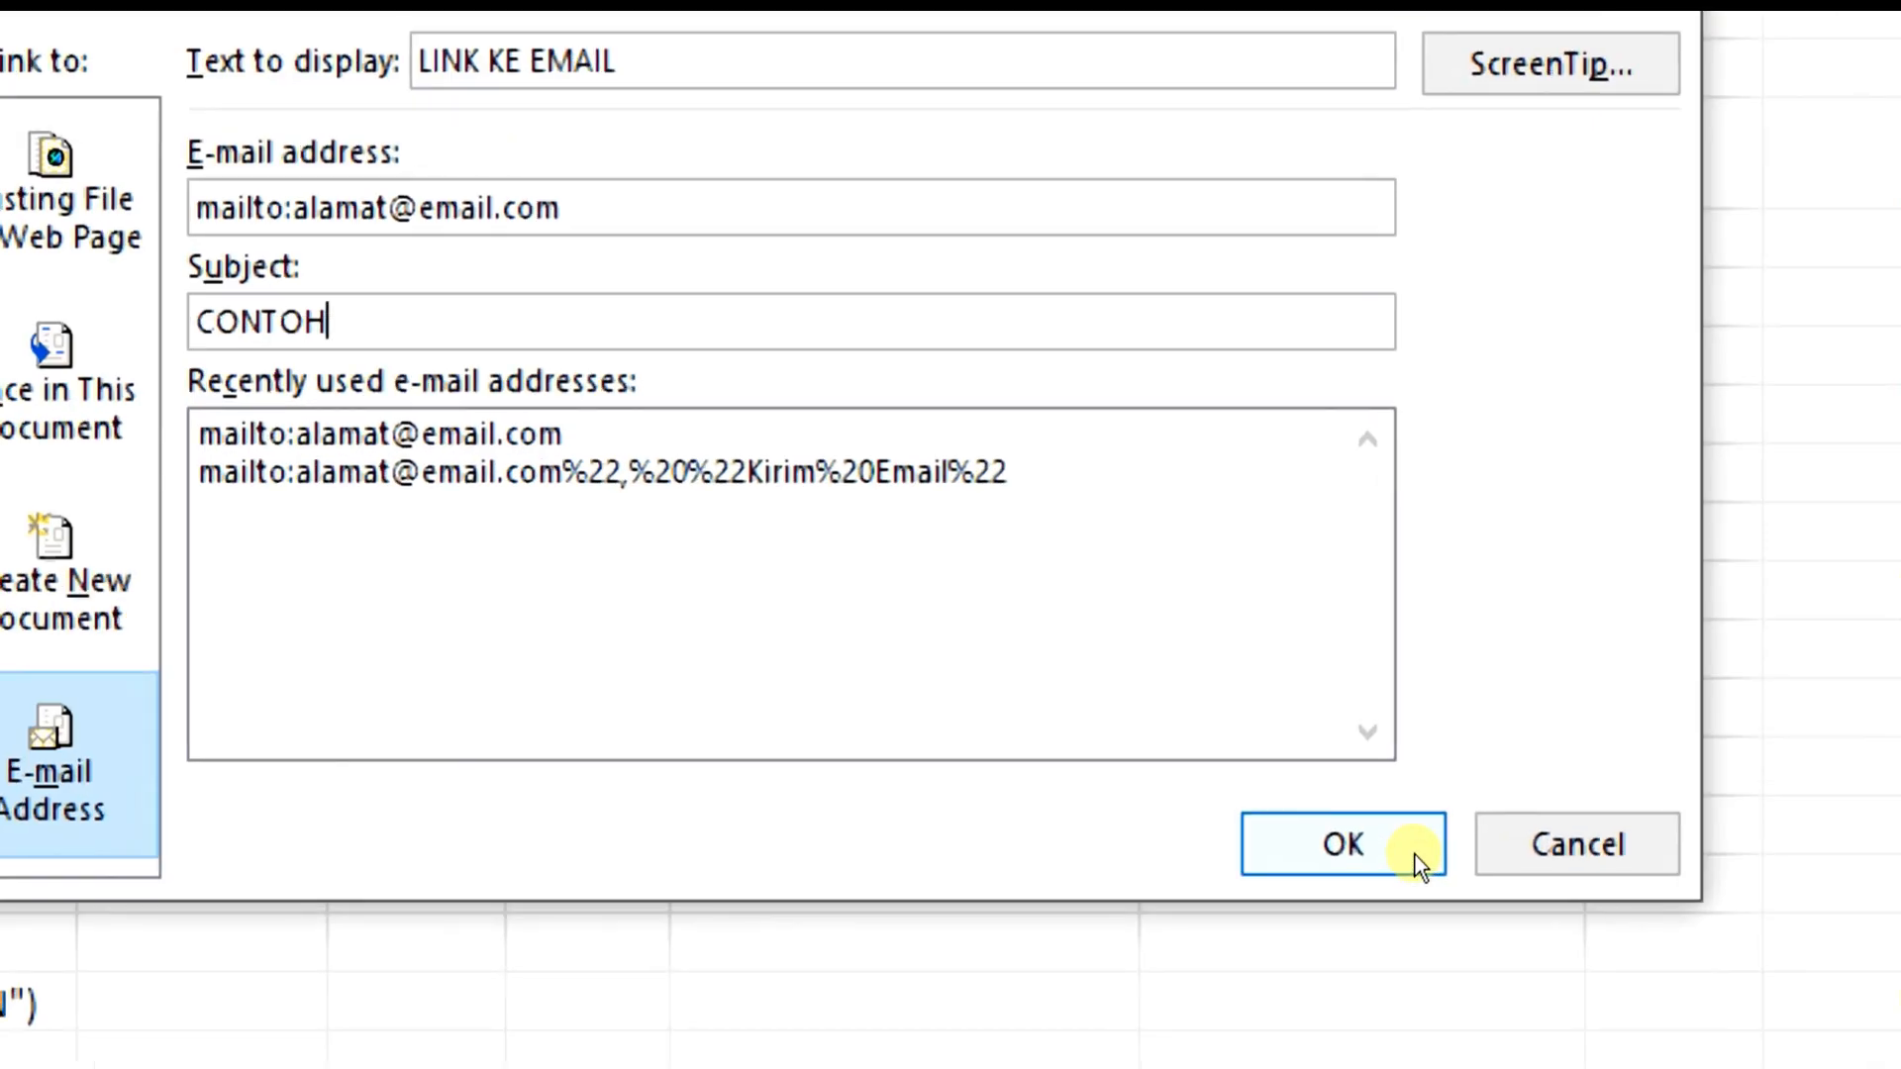
{"action": "left_click", "coordinate": [1416, 855]}
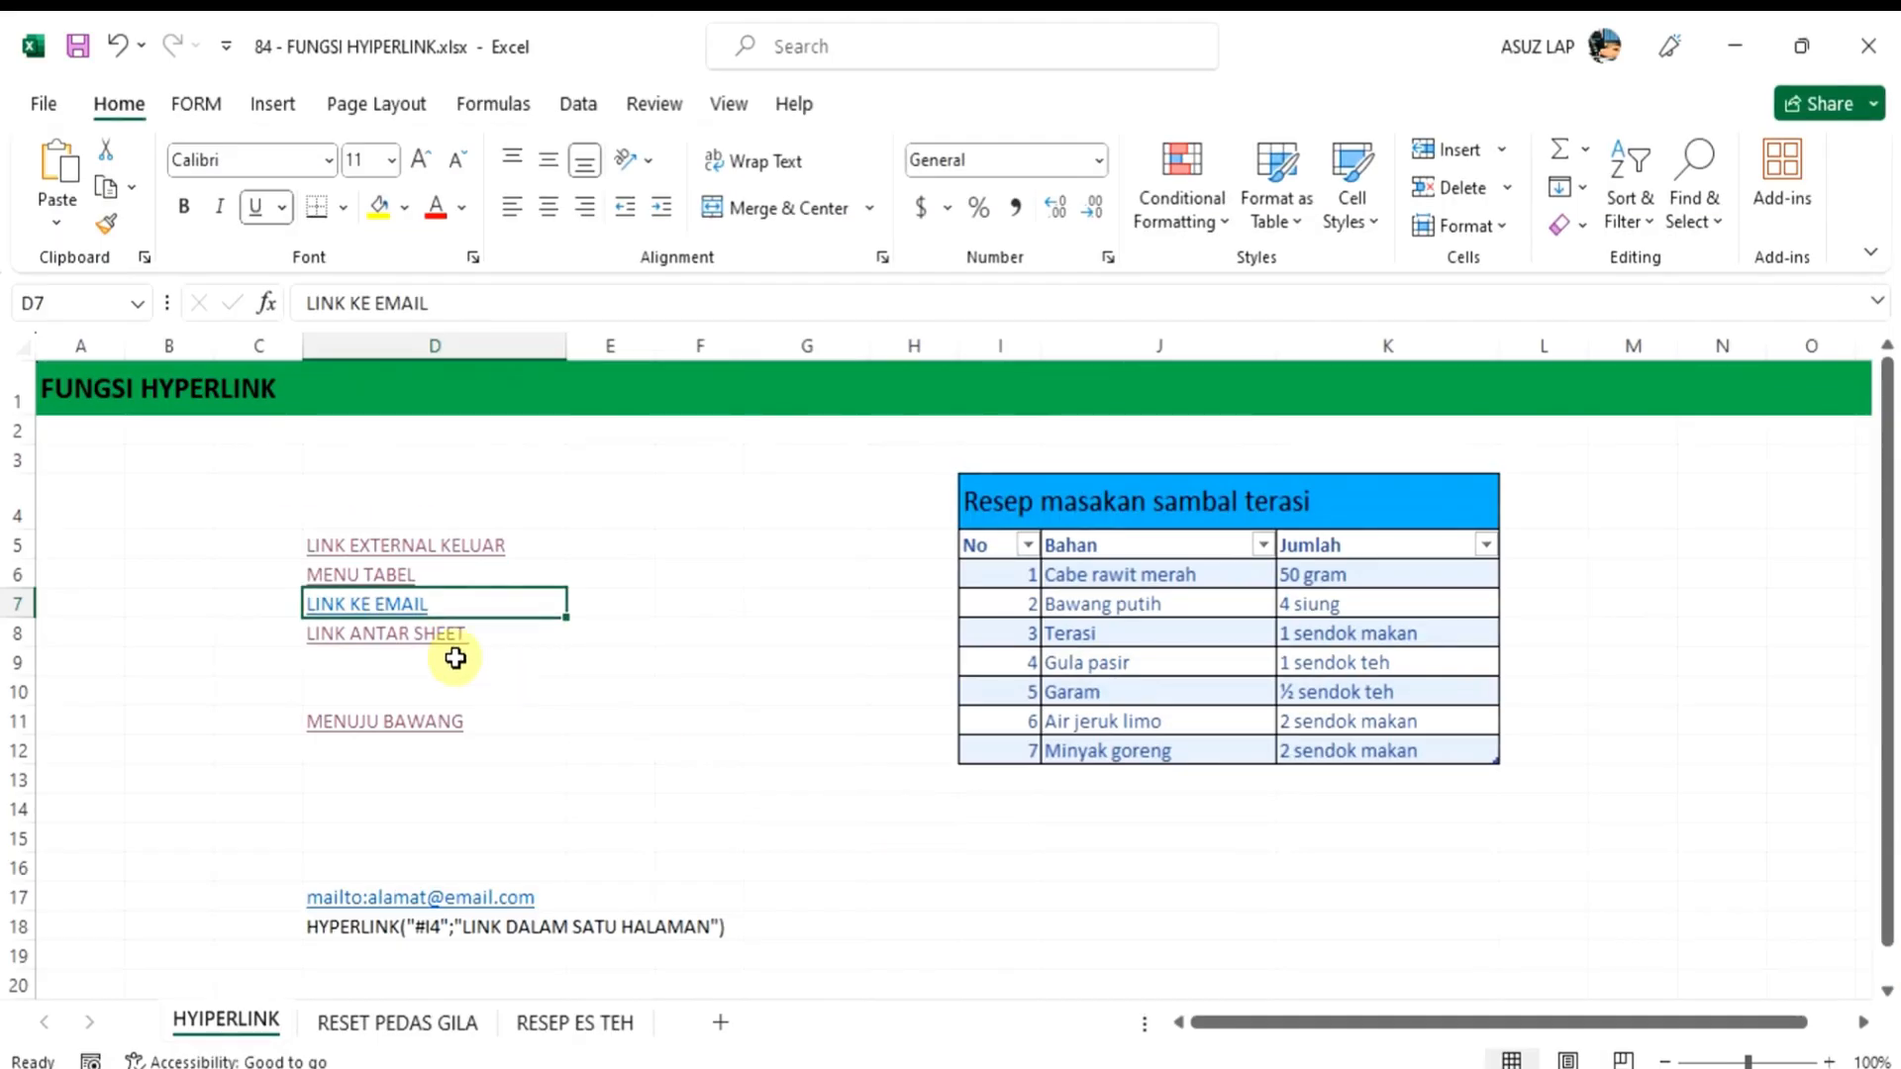
Test the new LINK KE EMAIL hyperlink in D7 and close the resulting mail draft
{"action": "left_click", "coordinate": [355, 605]}
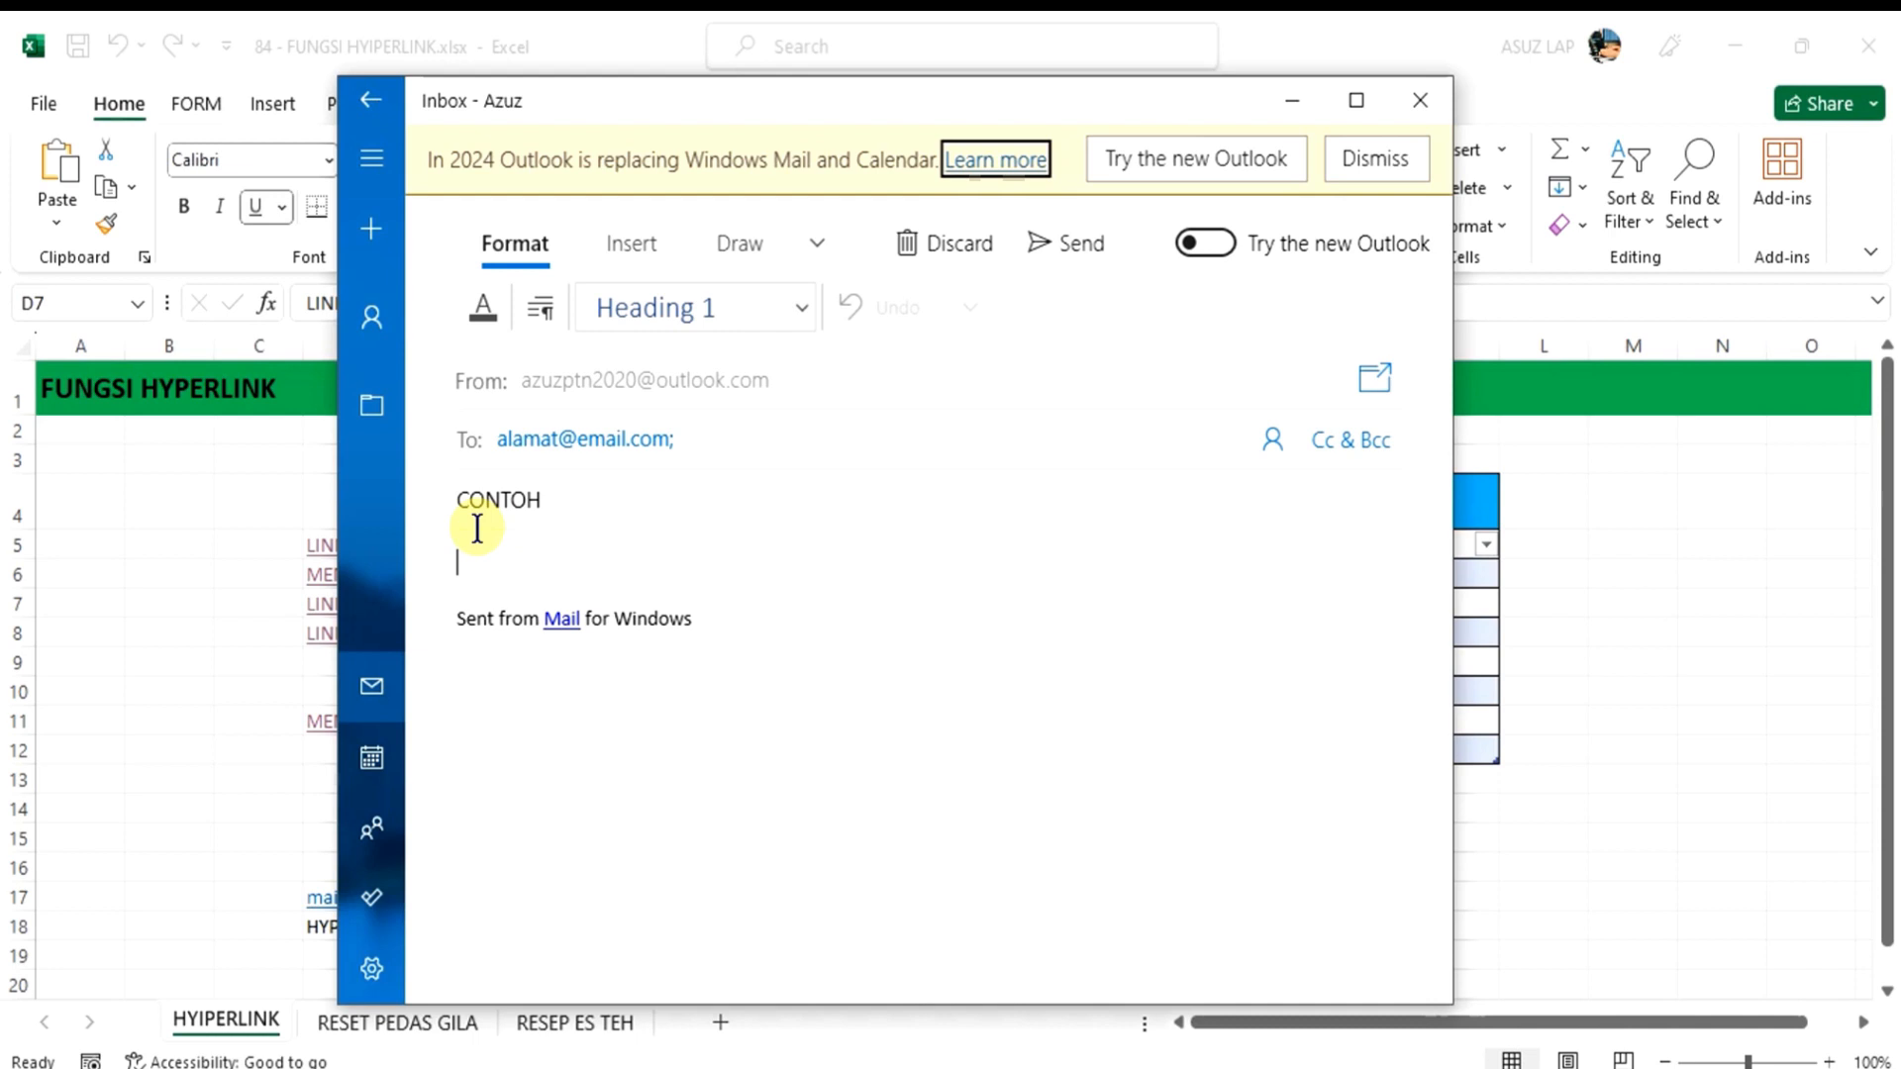
{"action": "left_click", "coordinate": [1418, 101]}
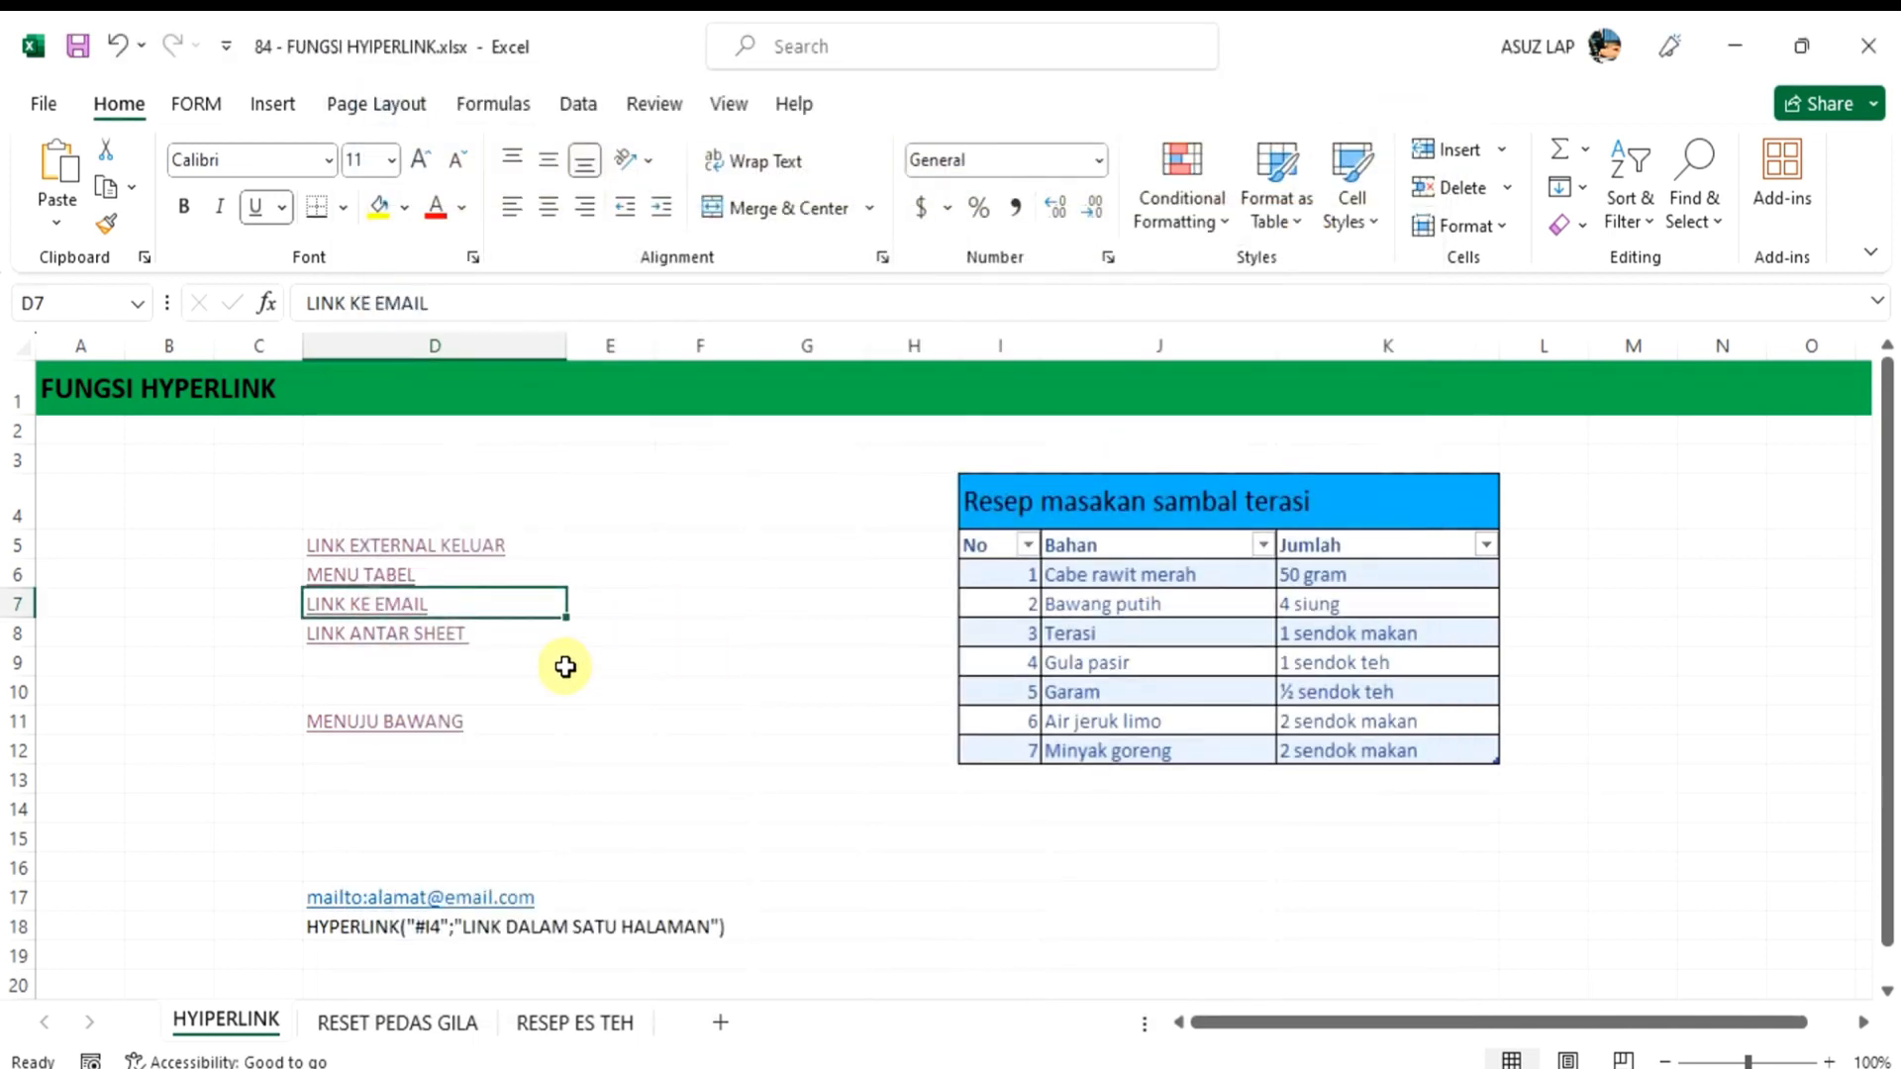
Remove the existing hyperlink from the LINK ANTAR SHEET text in D8
{"action": "left_click", "coordinate": [536, 624]}
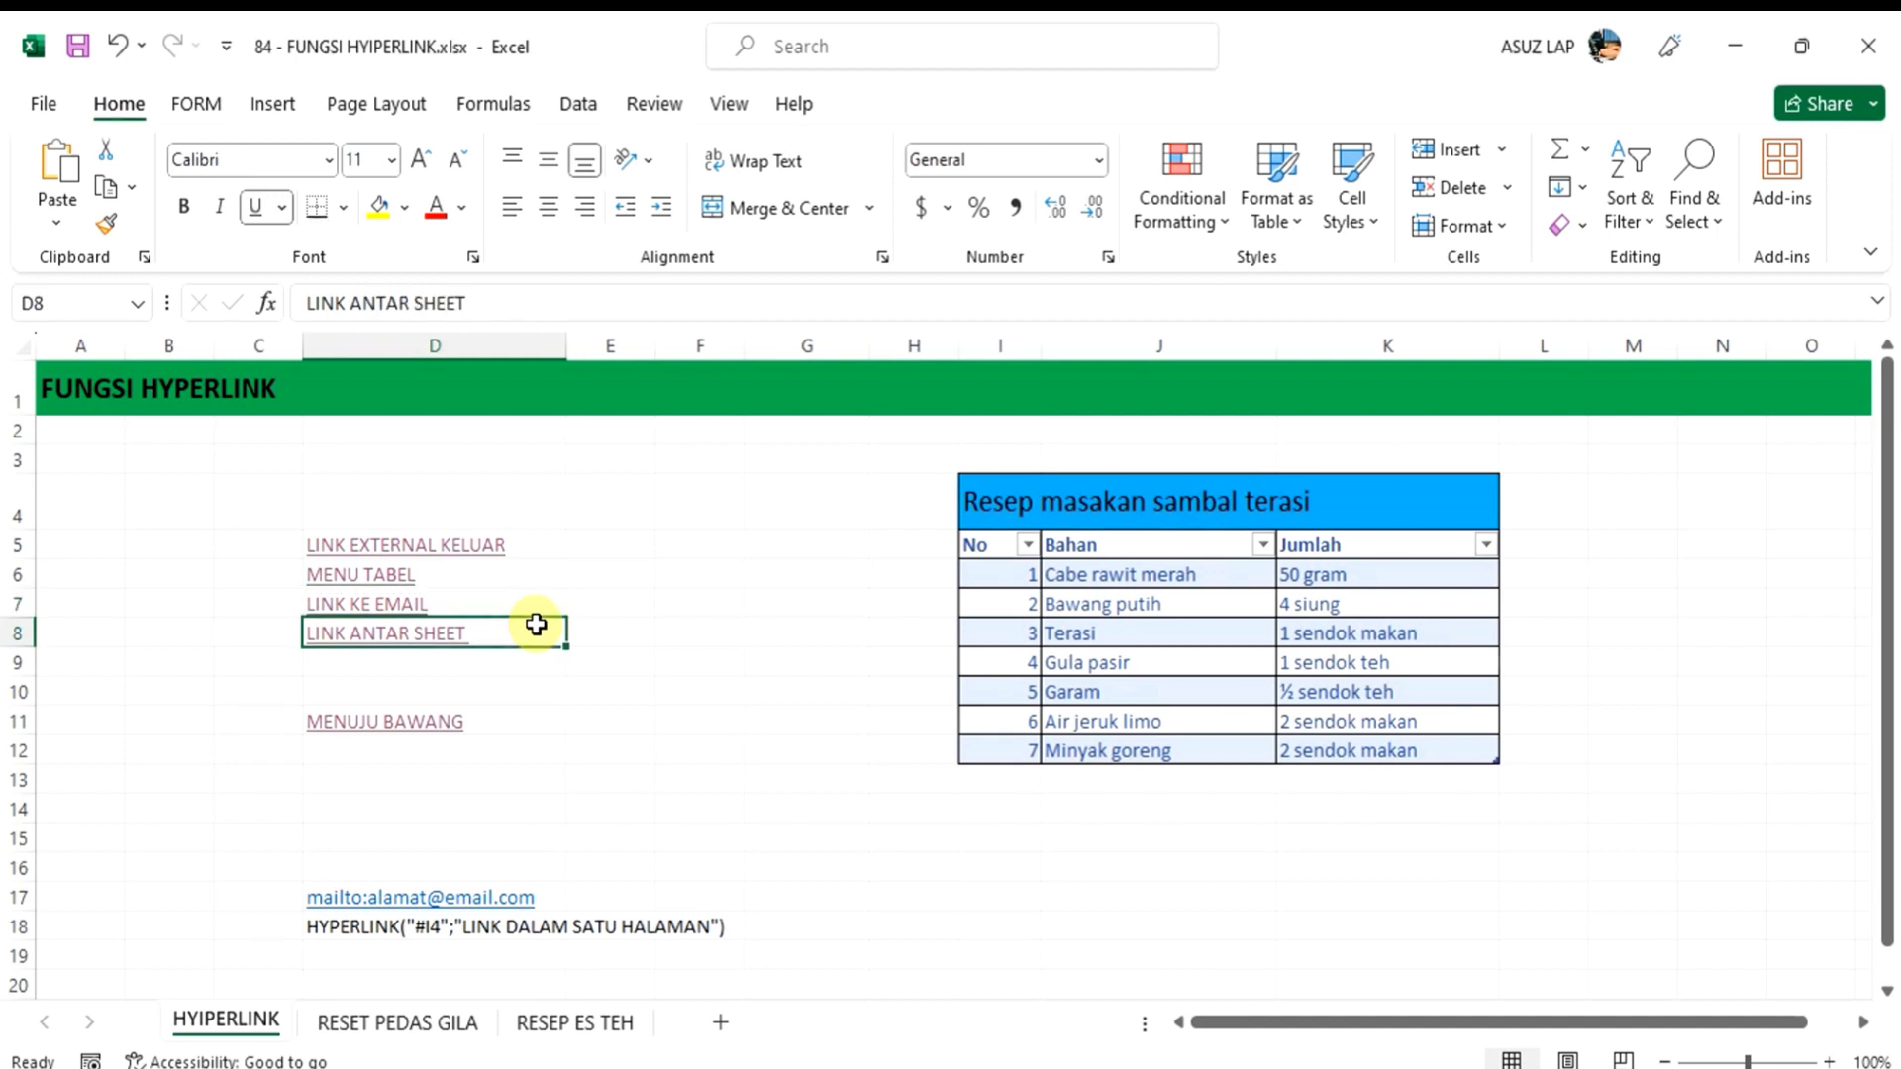
{"action": "right_click", "coordinate": [536, 624]}
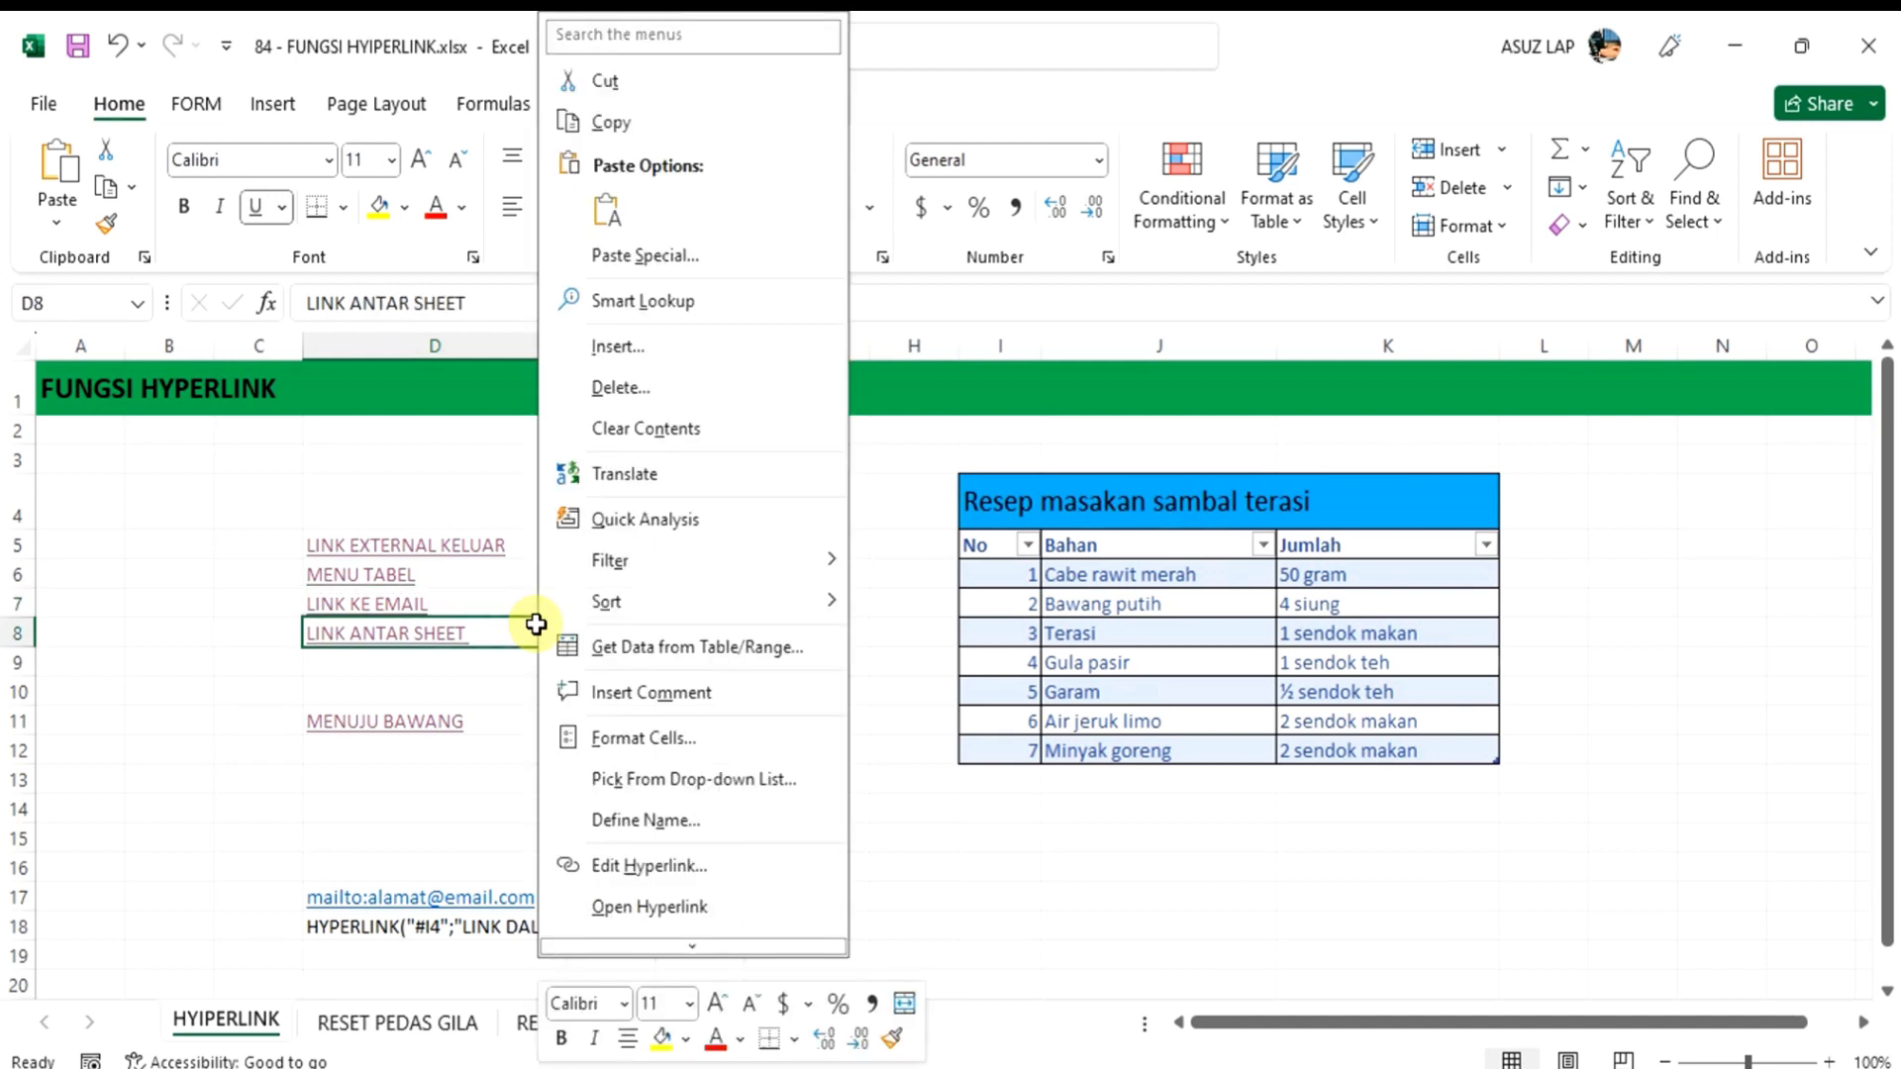
{"action": "left_click", "coordinate": [654, 865]}
{"action": "left_click", "coordinate": [991, 980]}
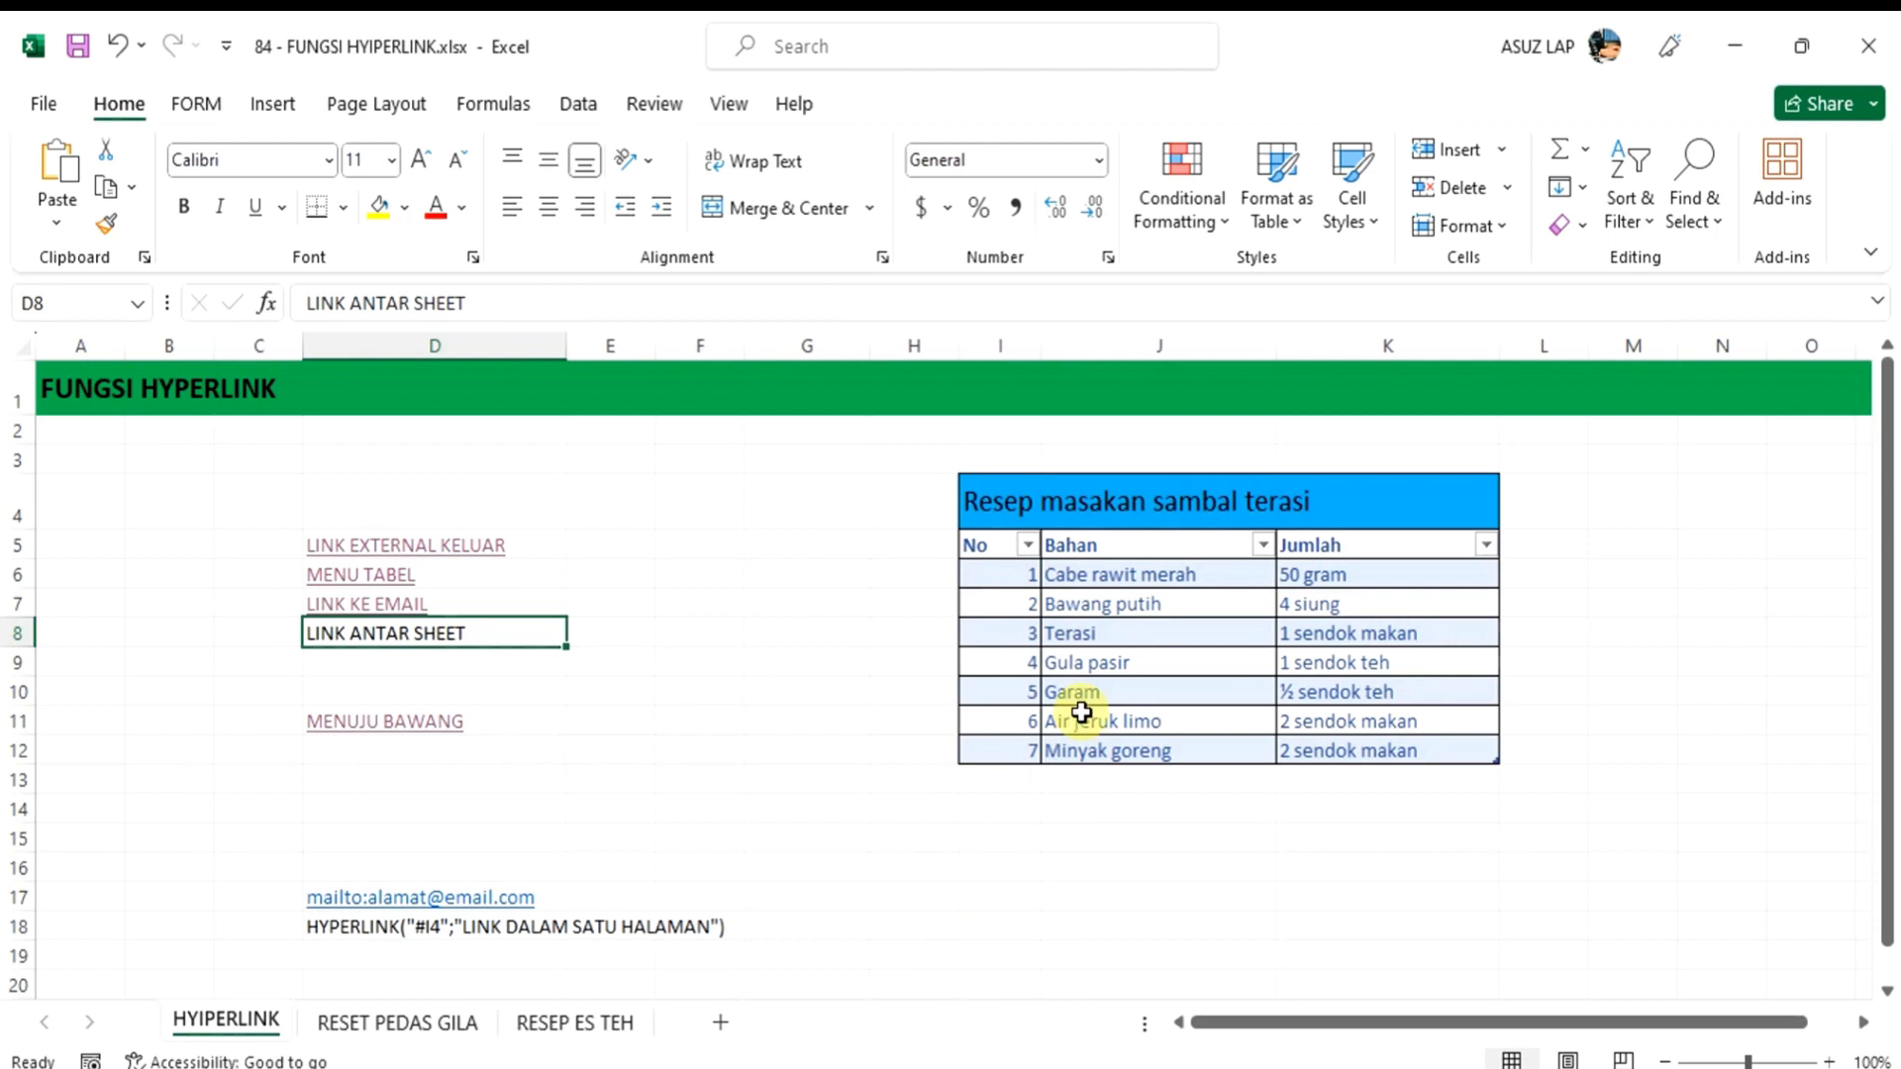
{"action": "left_click", "coordinate": [661, 728]}
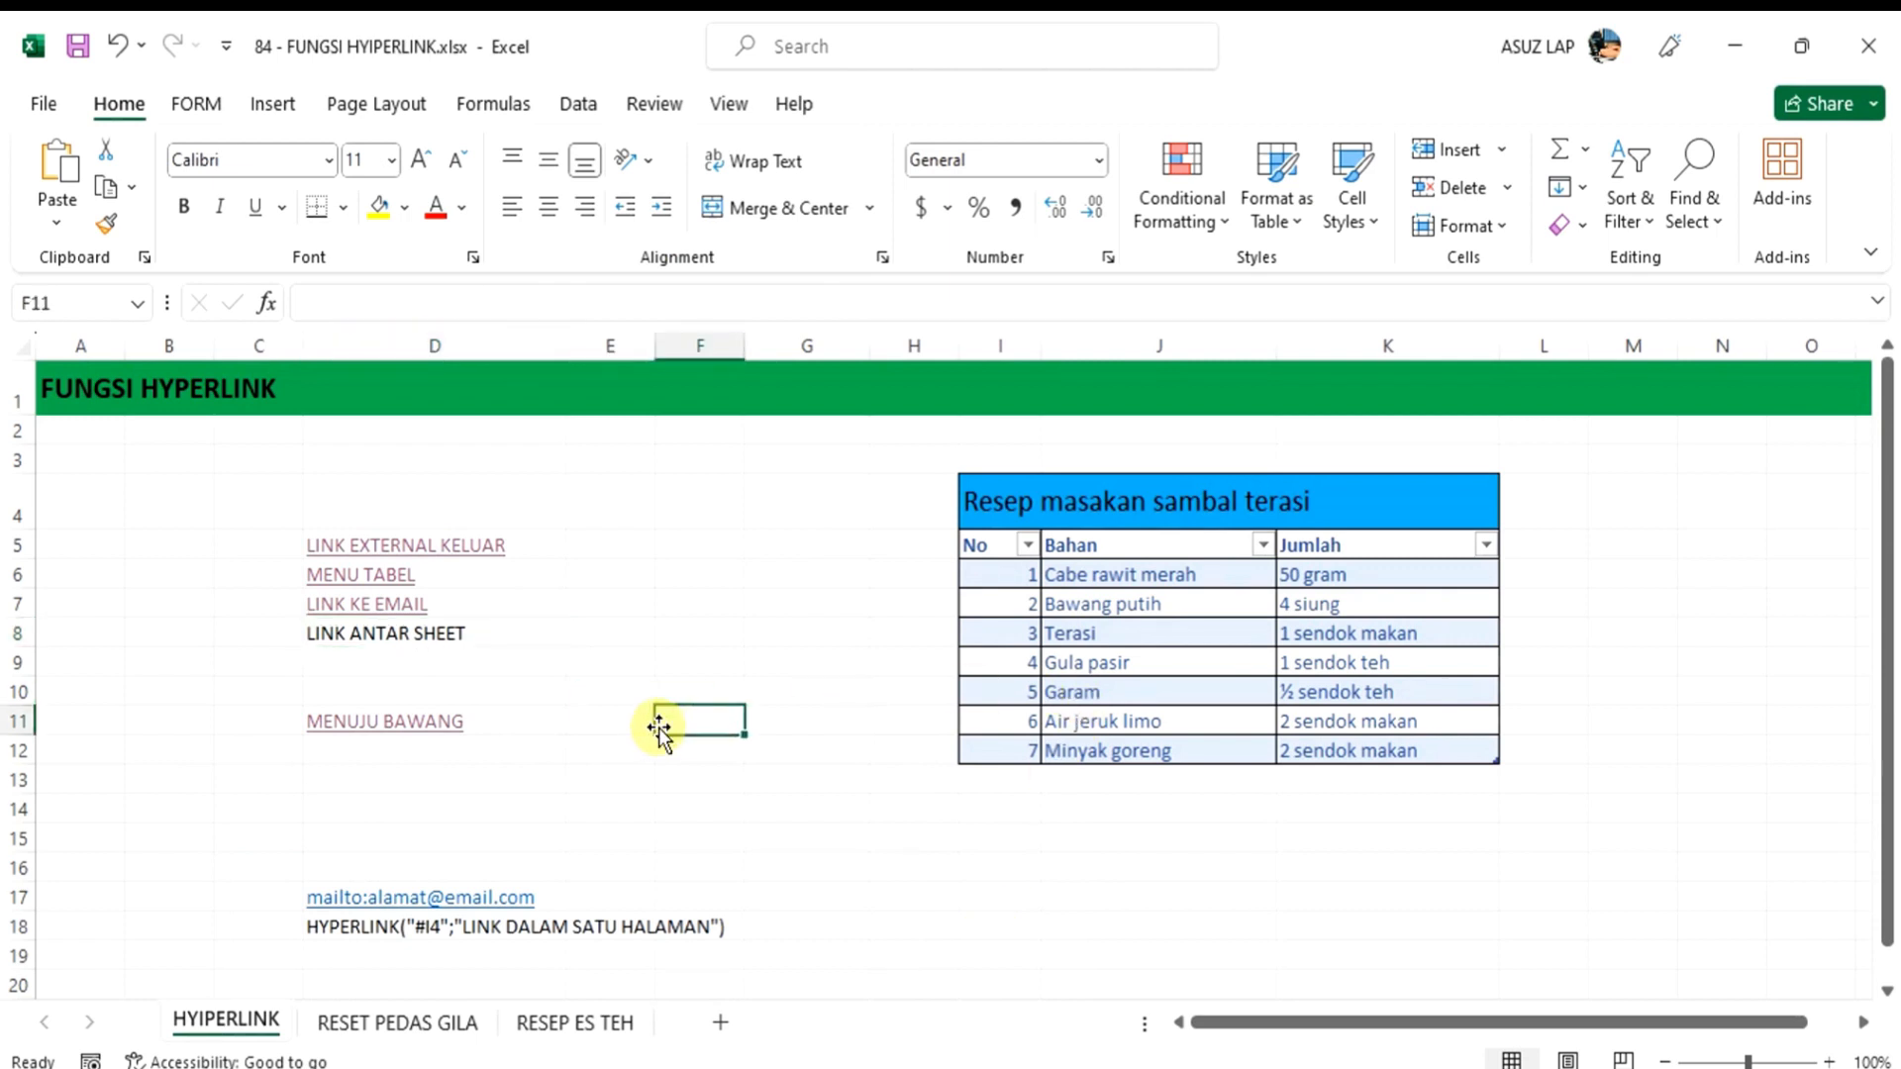
Insert a hyperlink on LINK ANTAR SHEET in D8 that points to cell A1 of the RESET PEDAS GILA sheet in this document
{"action": "left_click", "coordinate": [507, 635]}
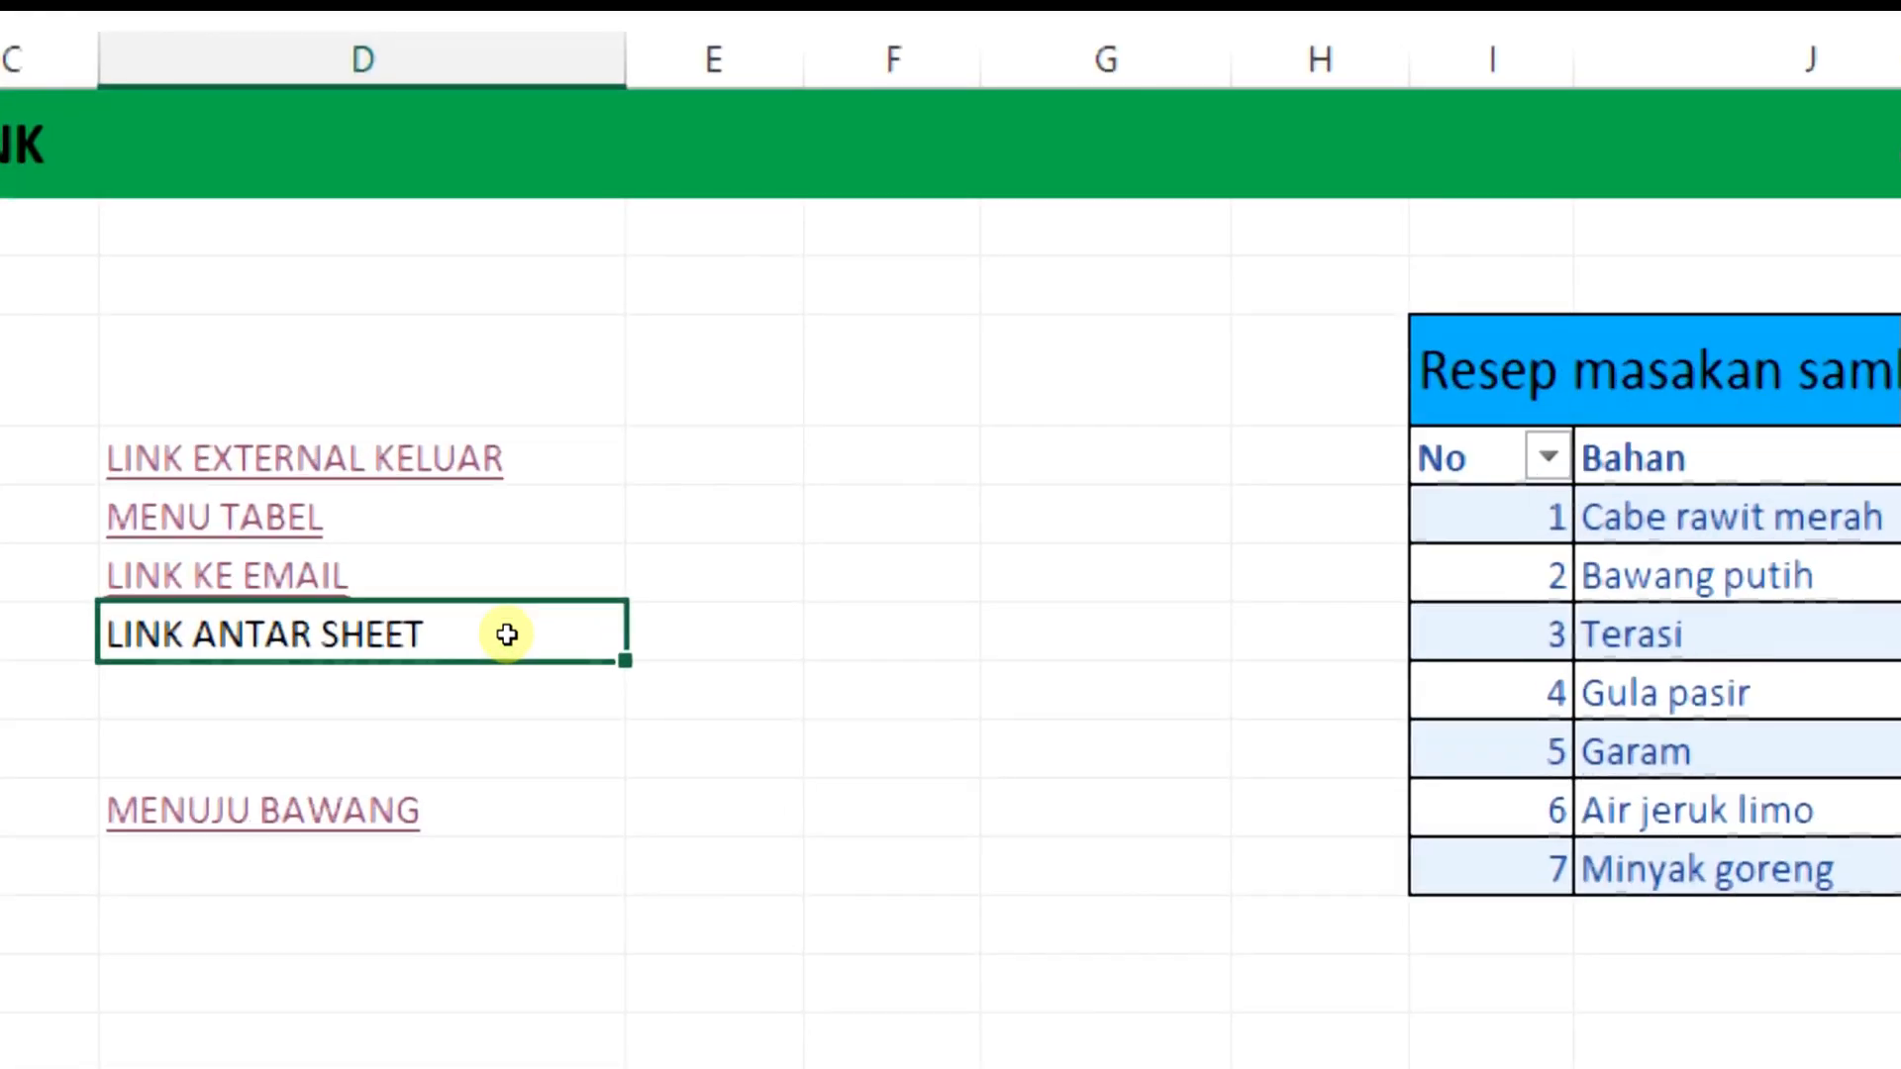
{"action": "right_click", "coordinate": [507, 634]}
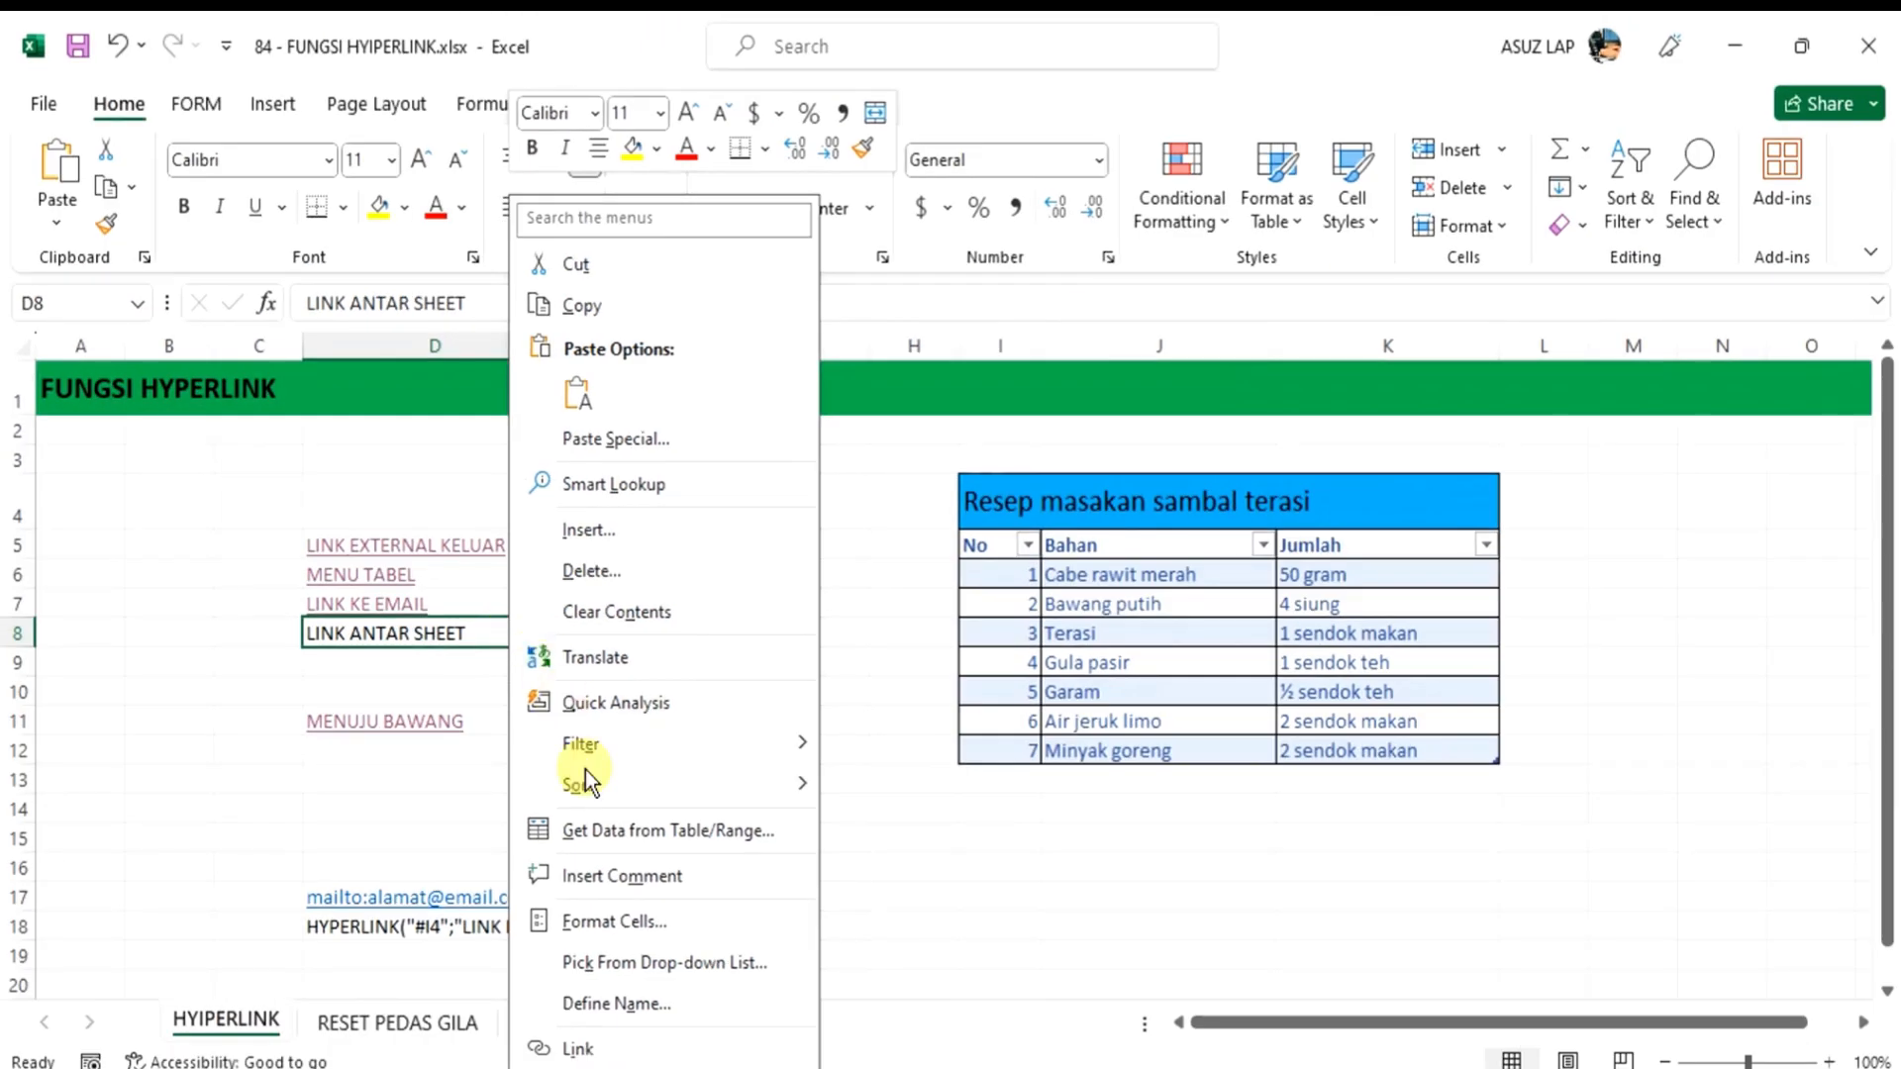
{"action": "left_click", "coordinate": [566, 1050]}
{"action": "left_click_drag", "start_coordinate": [525, 597], "coordinate": [1103, 430]}
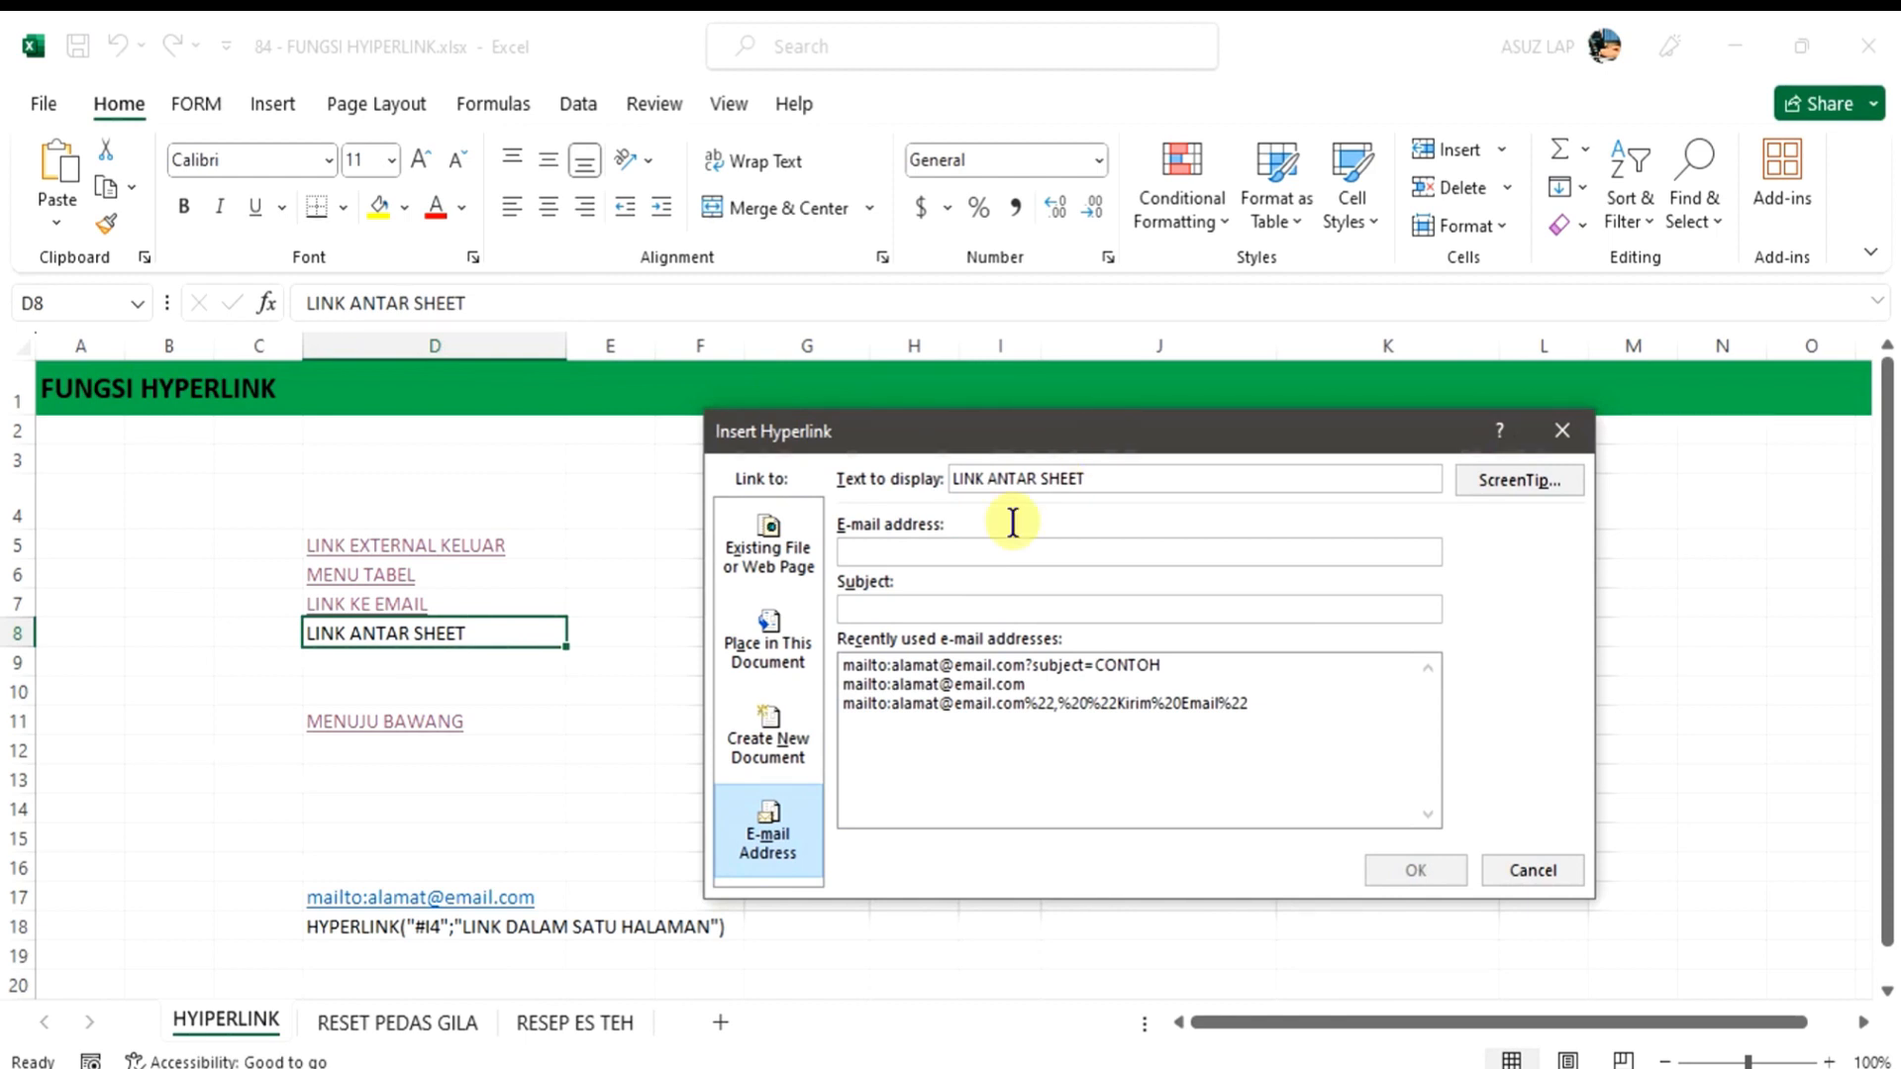
{"action": "left_click", "coordinate": [788, 662]}
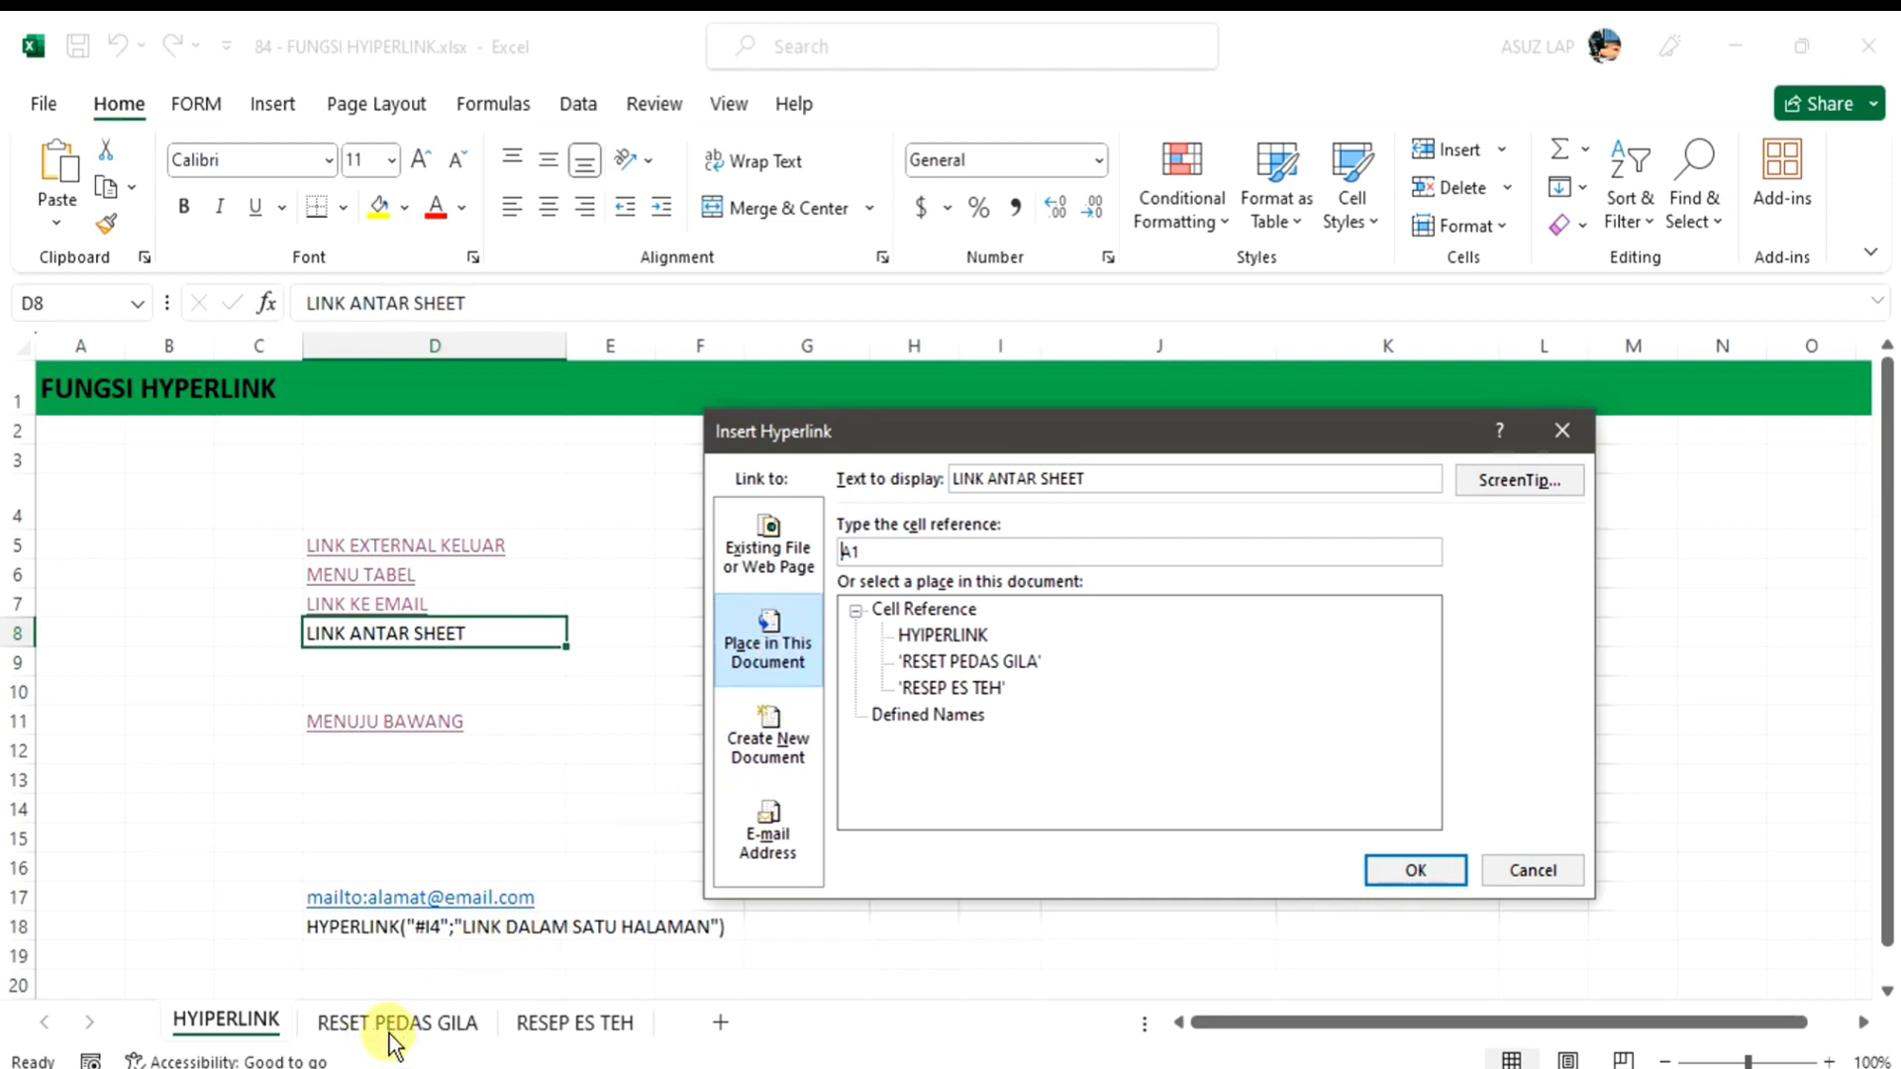
{"action": "left_click", "coordinate": [963, 664]}
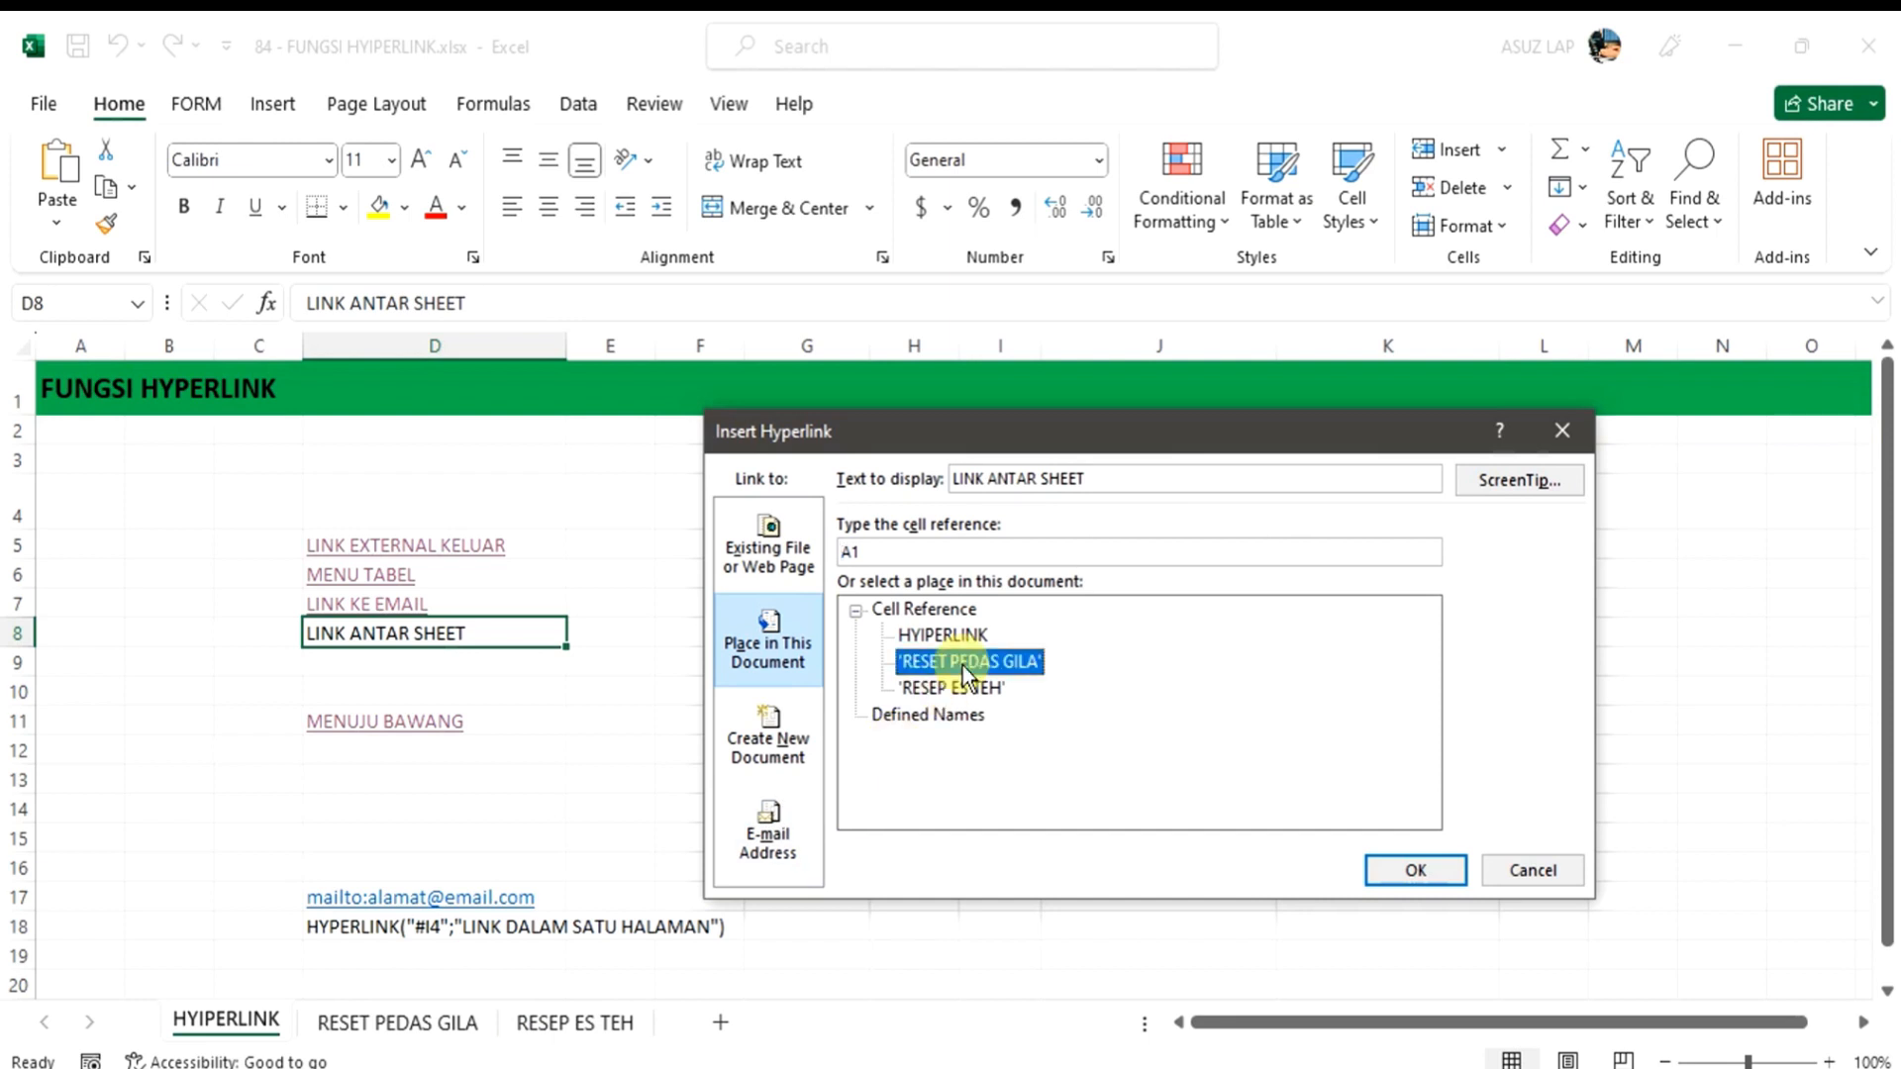
{"action": "left_click", "coordinate": [1418, 870]}
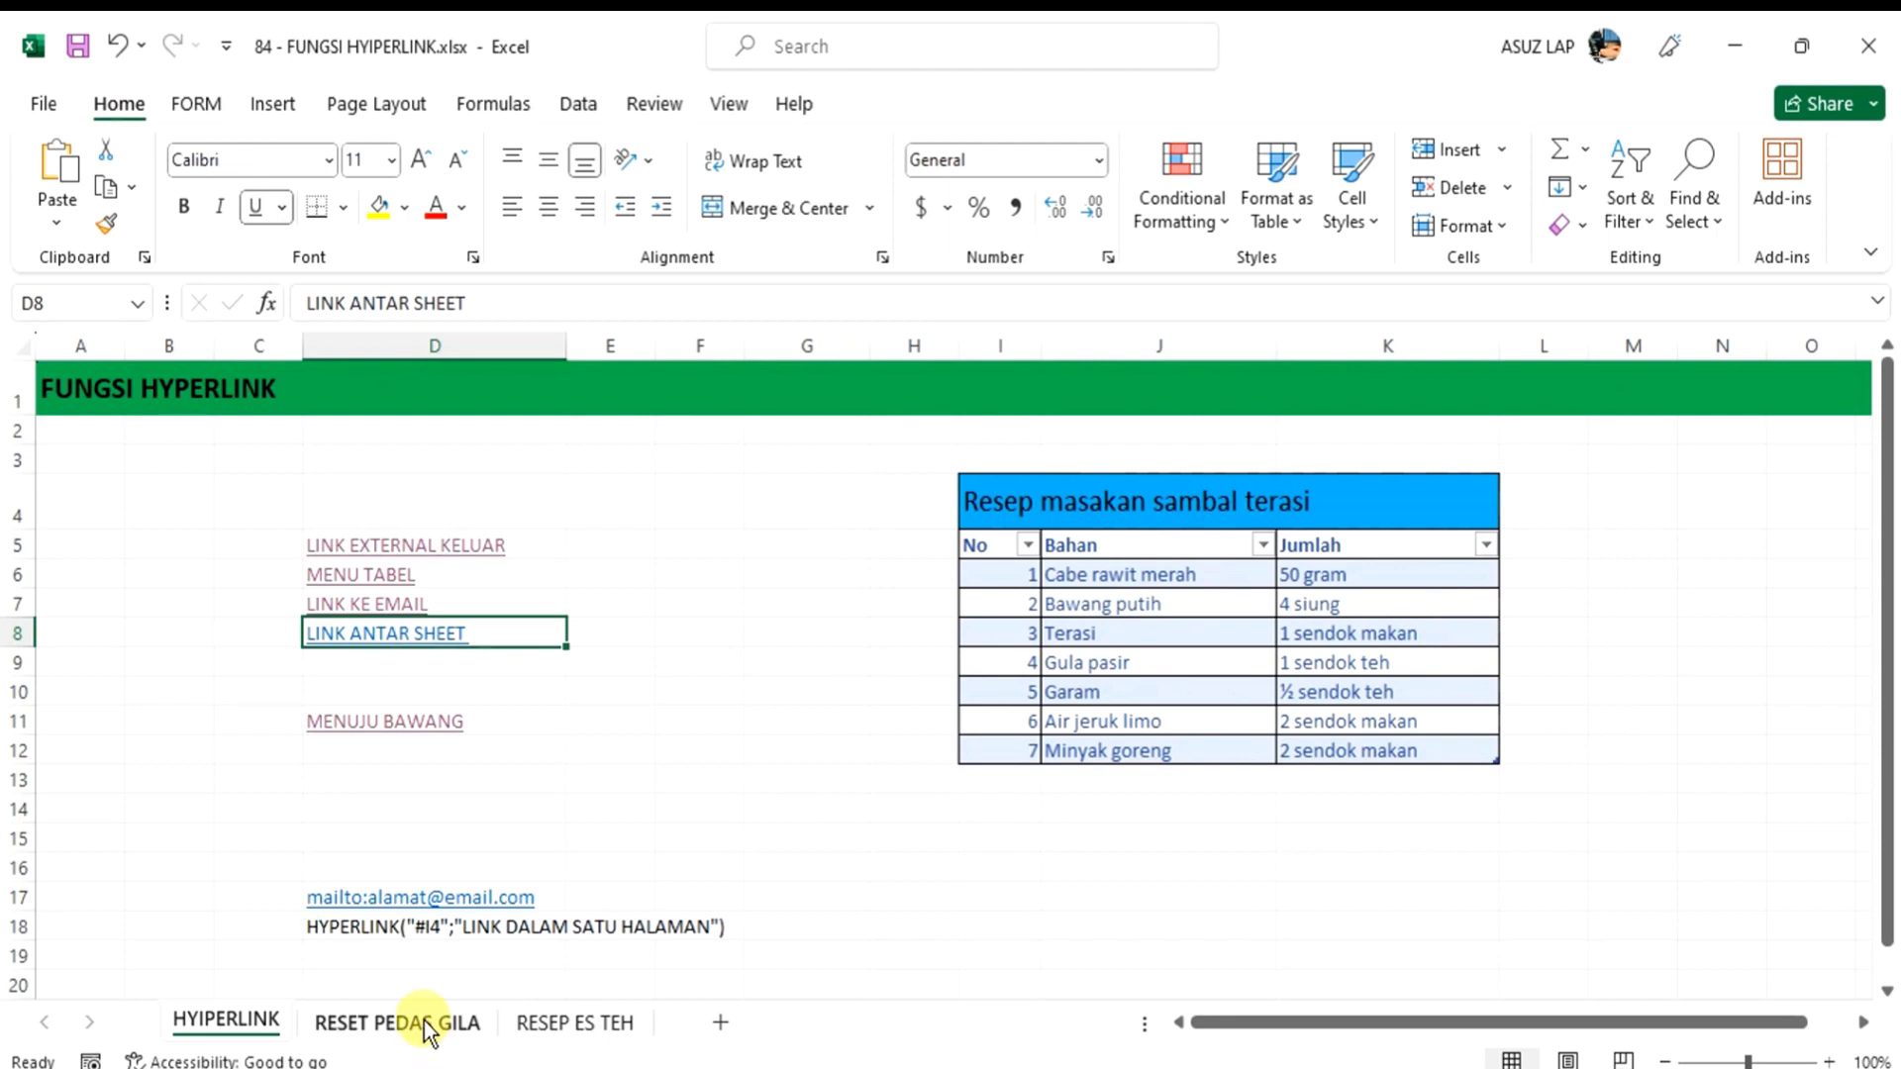
Test the LINK ANTAR SHEET hyperlink and the RESEP LANJUTAN hyperlink on its target sheet, and return to the HYIPERLINK sheet
{"action": "left_click", "coordinate": [409, 645]}
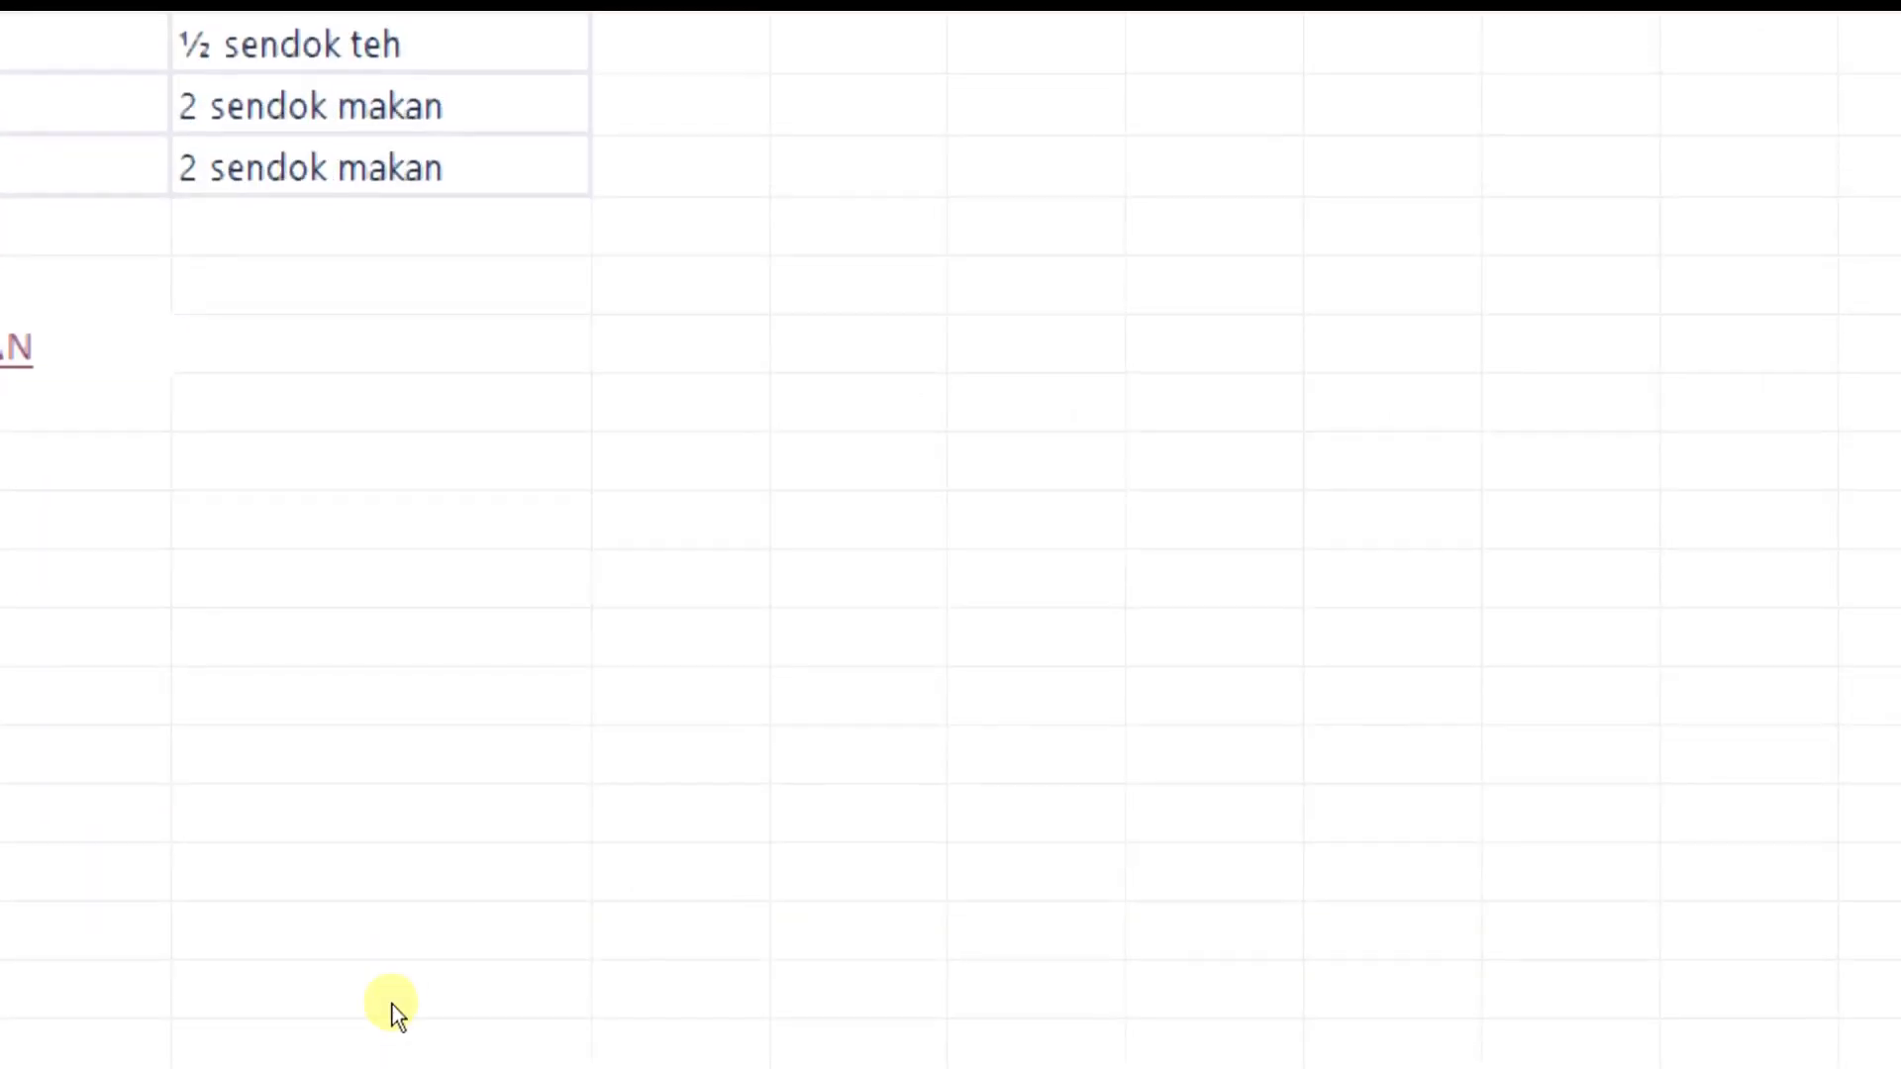
{"action": "scroll", "coordinate": [407, 1020], "scroll_direction": "down", "scroll_amount": 2}
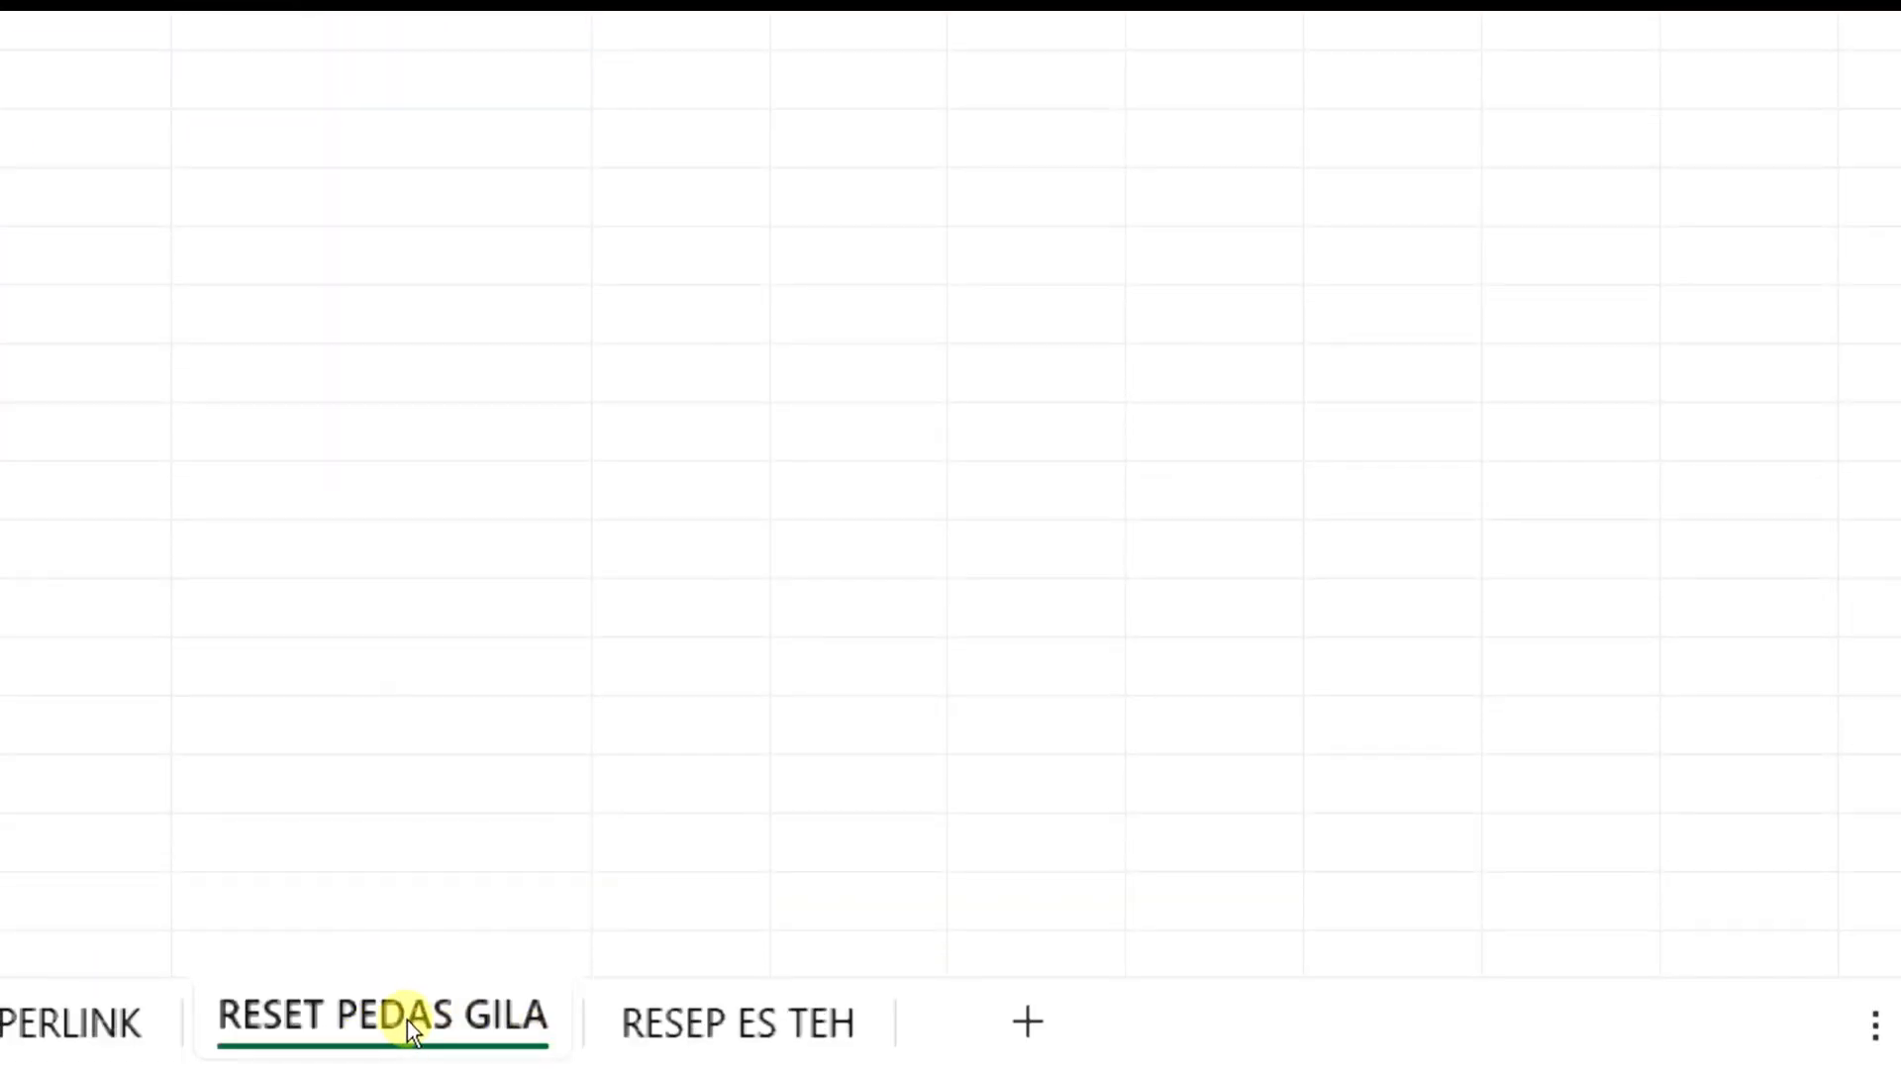
{"action": "scroll", "coordinate": [346, 891], "scroll_direction": "up", "scroll_amount": 3}
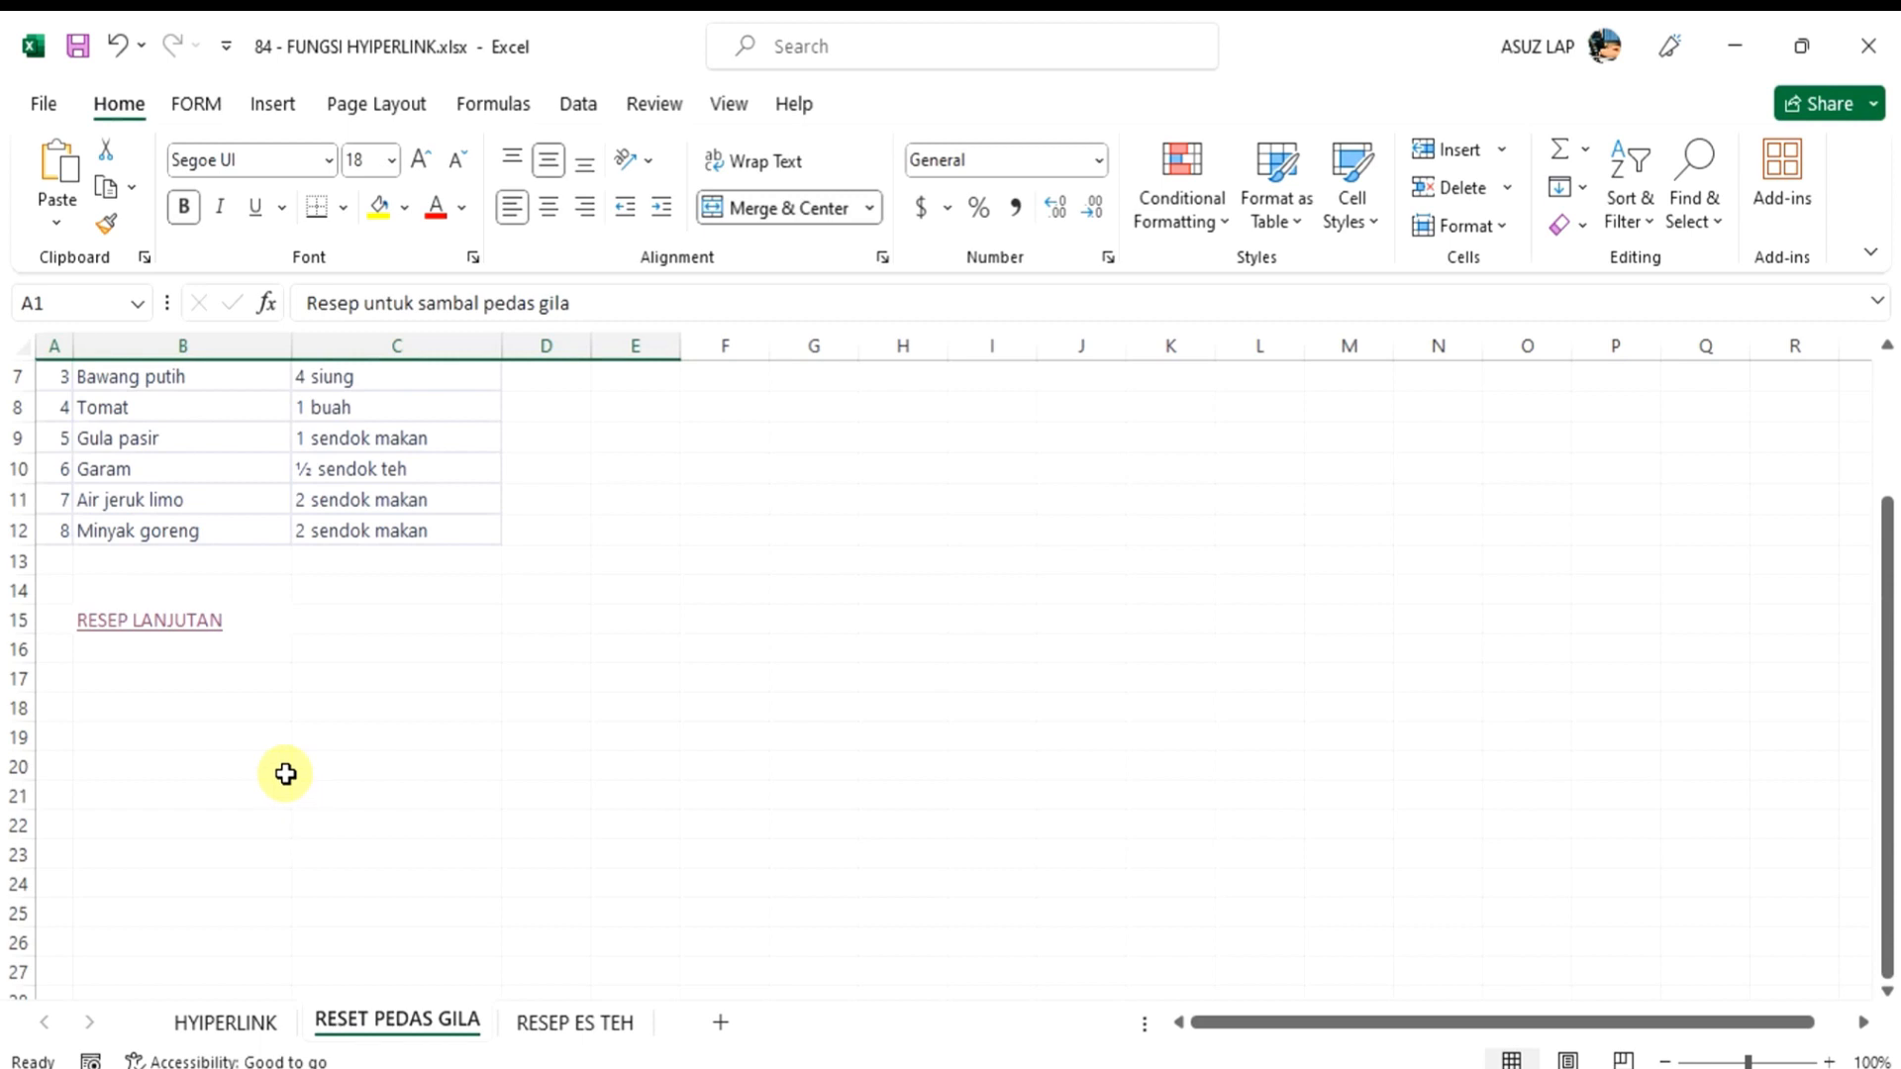
{"action": "left_click", "coordinate": [152, 624]}
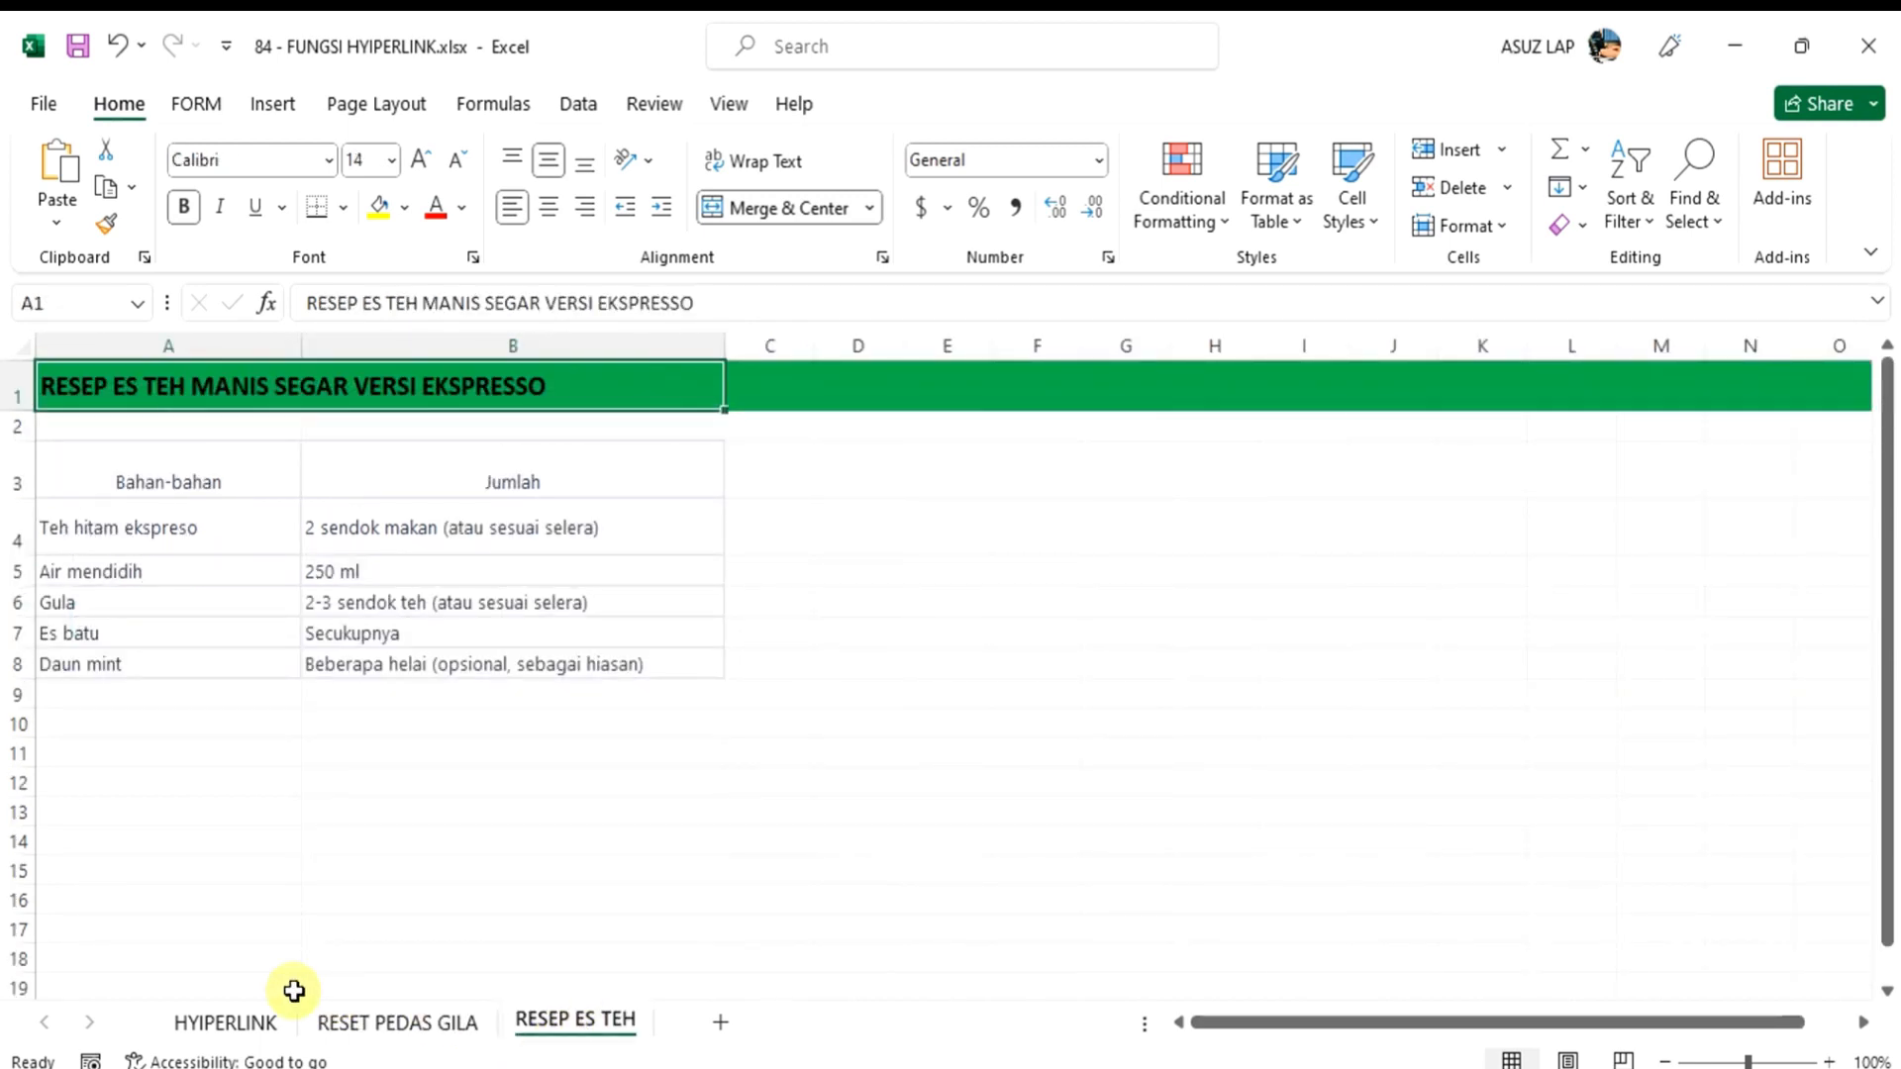
{"action": "left_click", "coordinate": [242, 1020]}
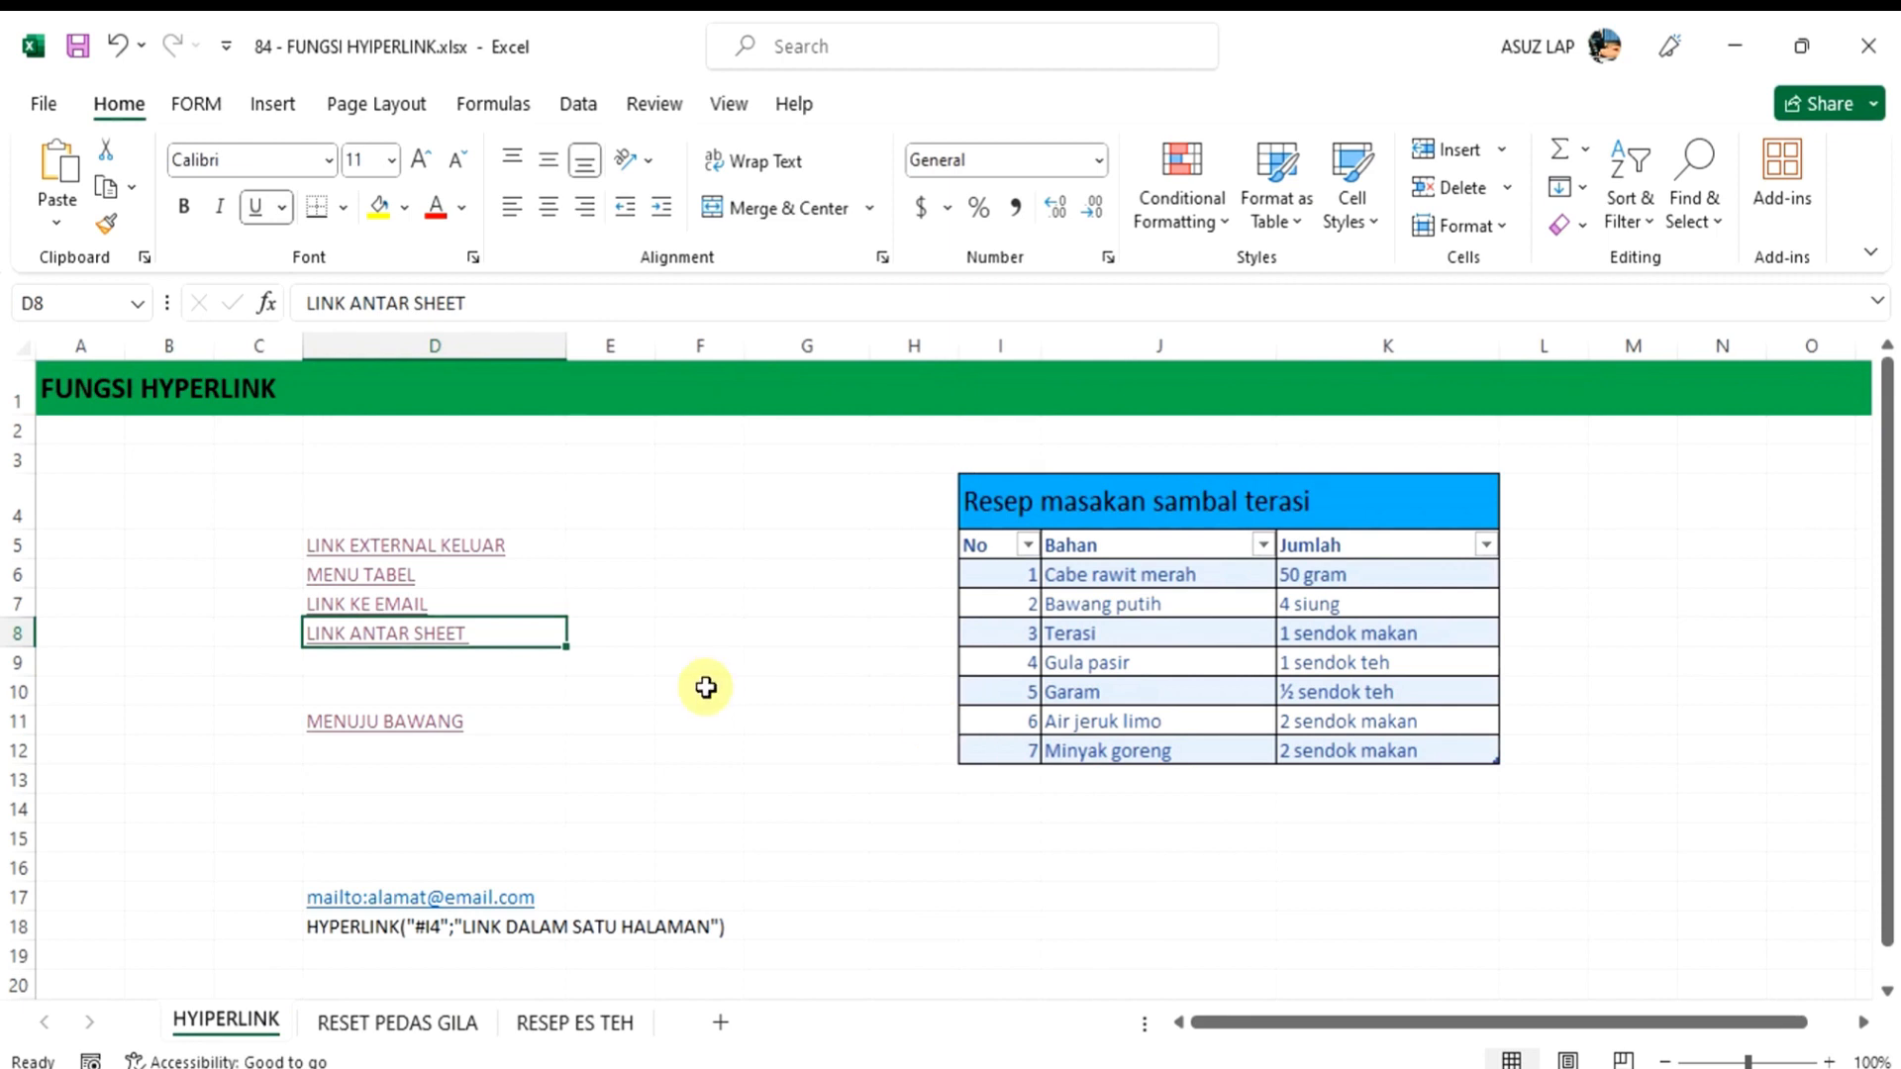